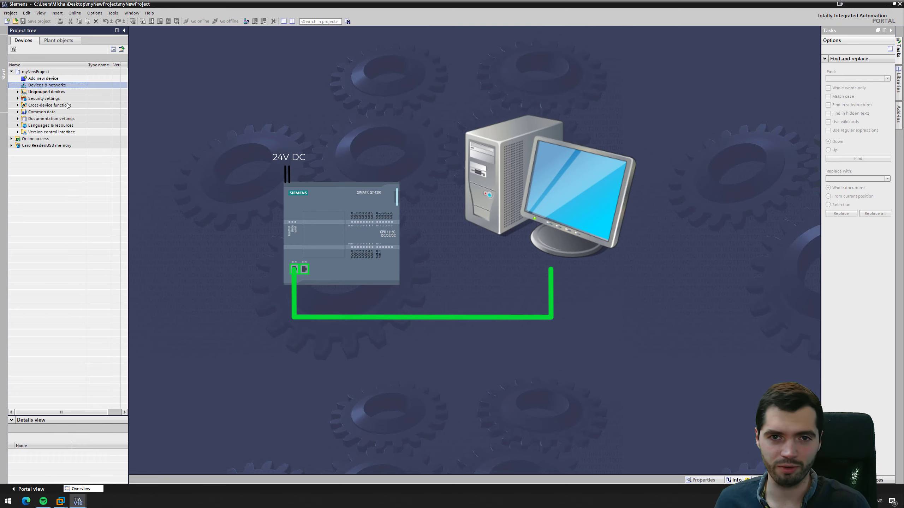
Expand Online access in the project tree to list the PC's network interfaces.
left_click(195, 133)
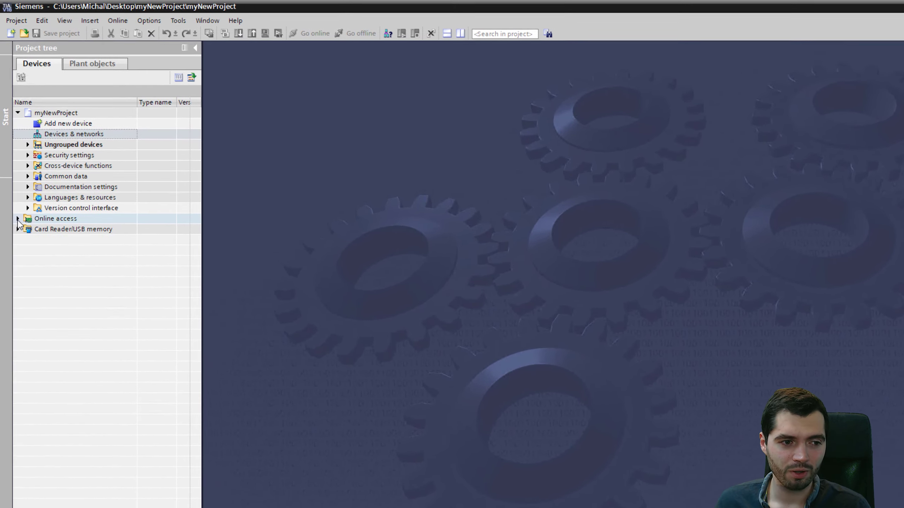
left_click(17, 209)
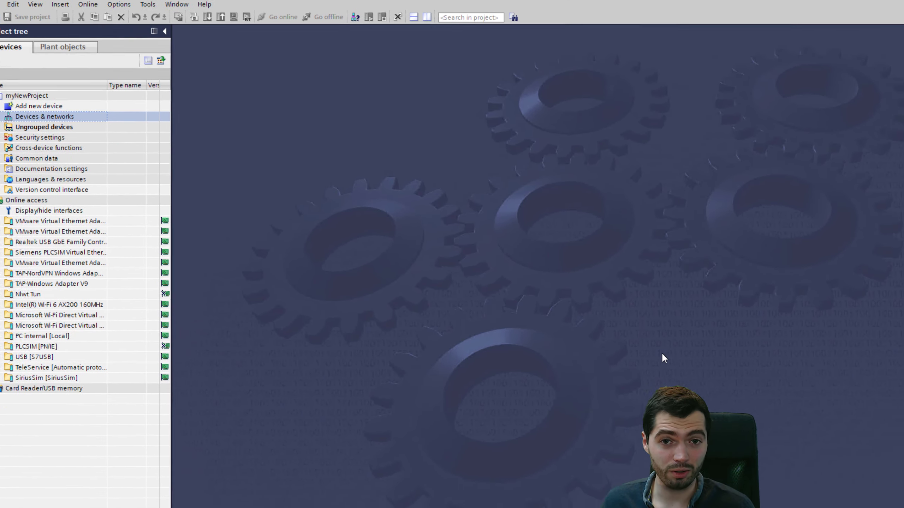
Look up the device name of the Dock adapter in Windows Network Connections, and minimize the Windows network windows.
right_click(862, 498)
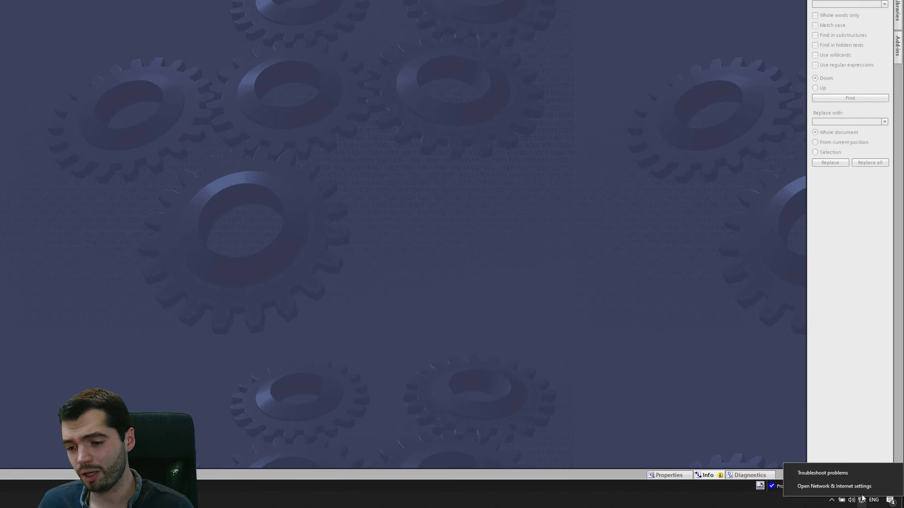
left_click(858, 487)
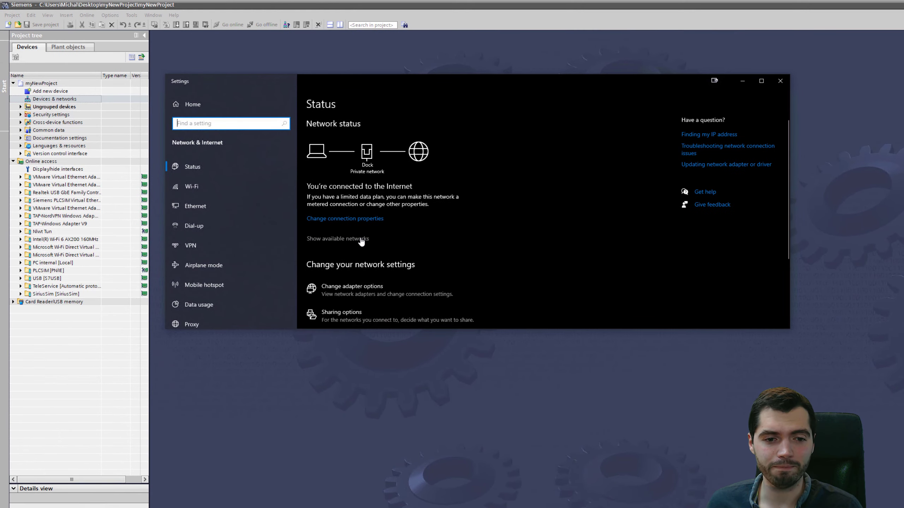
left_click(364, 287)
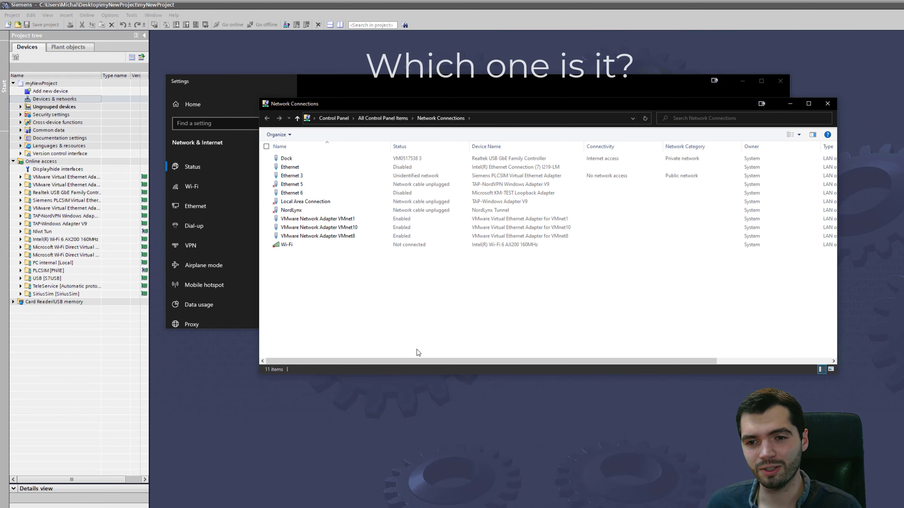
left_click(292, 158)
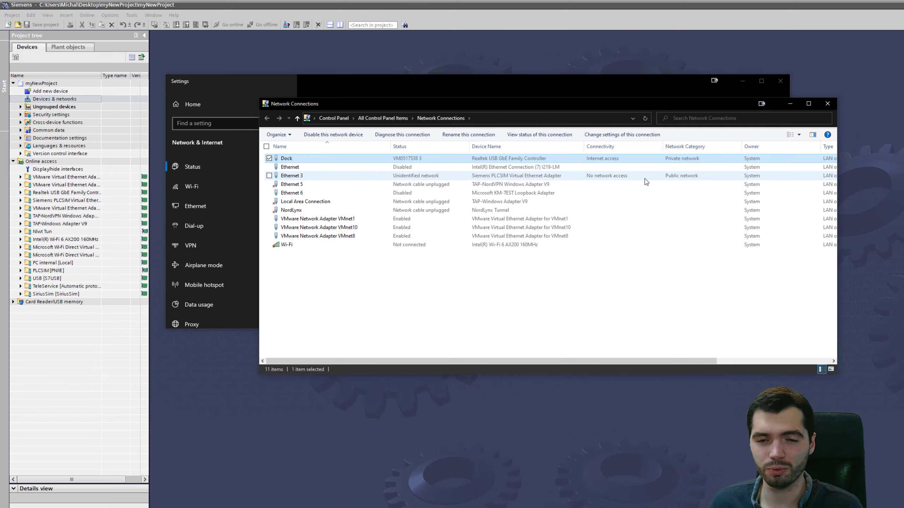
left_click(789, 103)
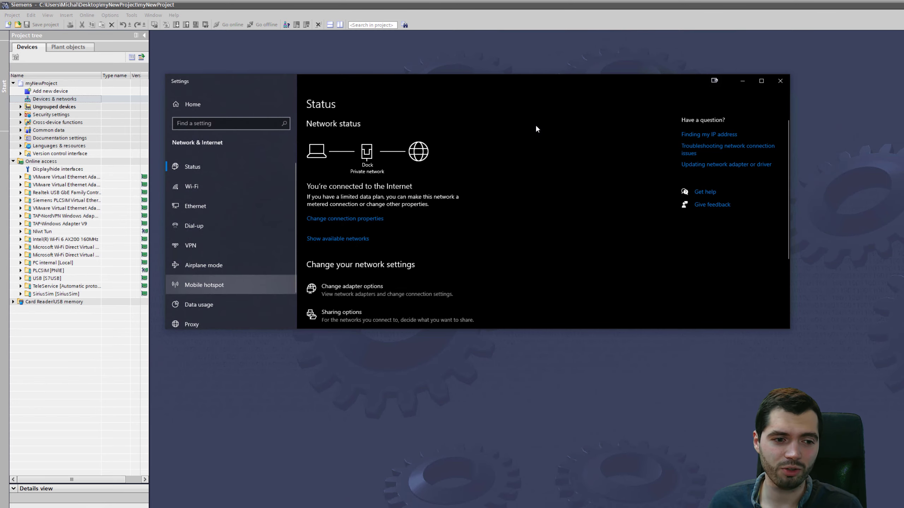
left_click(741, 86)
Hide all Online access interfaces from the project tree except the Realtek USB GbE Family Controller.
left_click(66, 192)
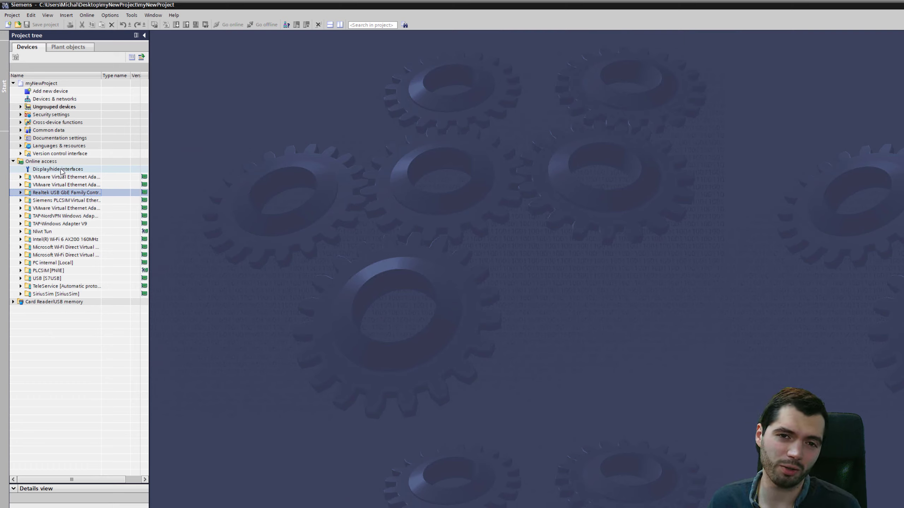
double_click(61, 171)
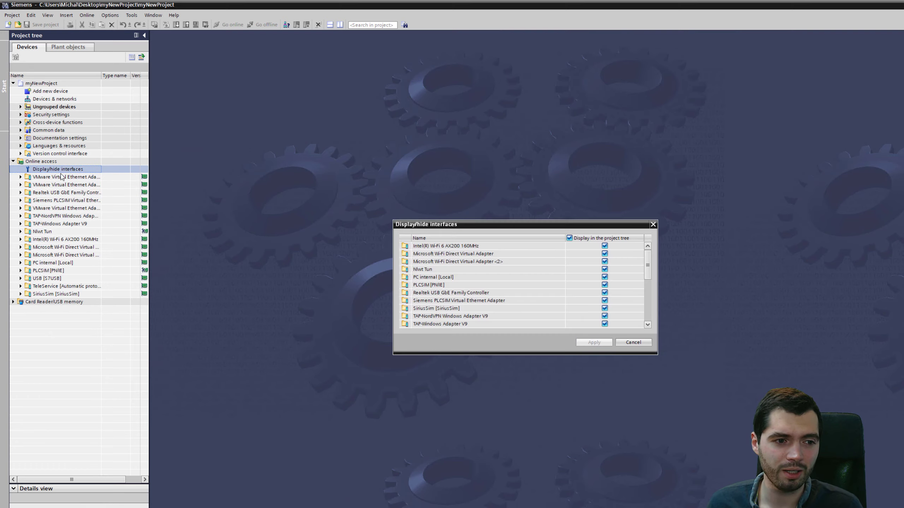
left_click(569, 238)
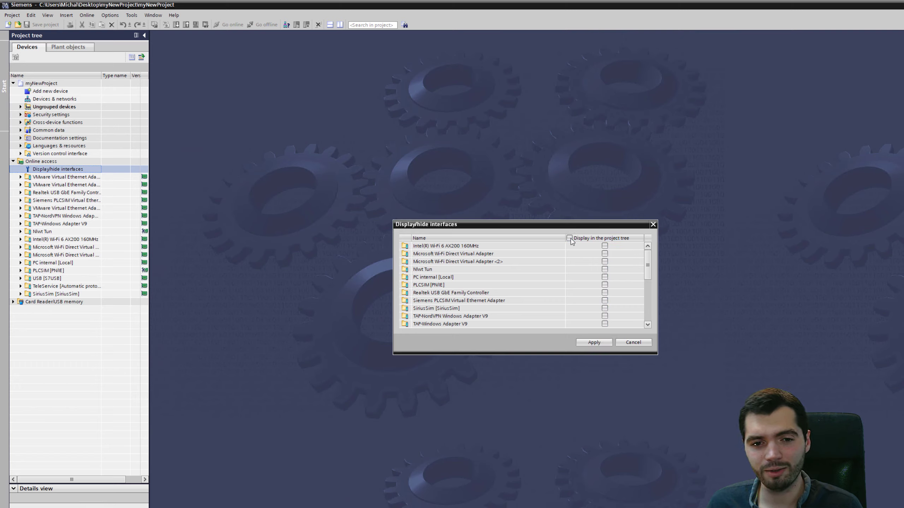
left_click(604, 293)
left_click(594, 343)
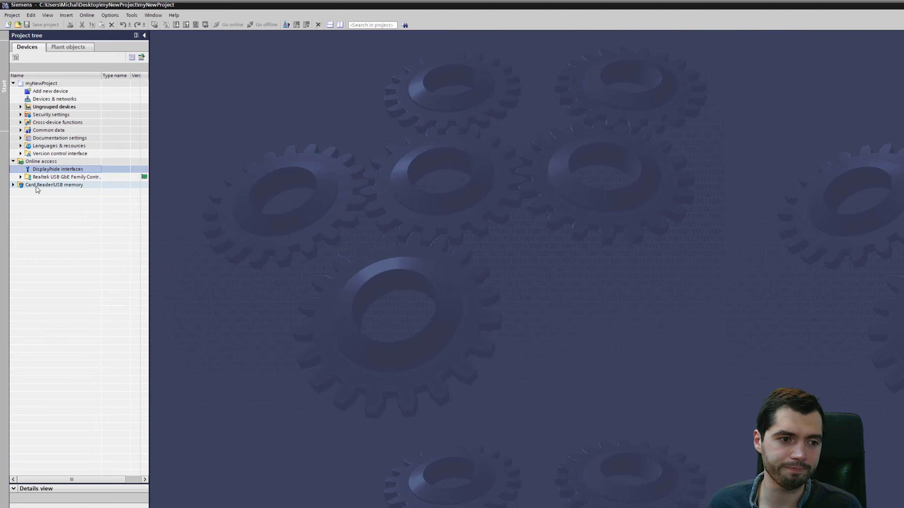
Update the accessible devices of the Realtek USB GbE Family Controller and widen the project tree to show their full names.
left_click(20, 177)
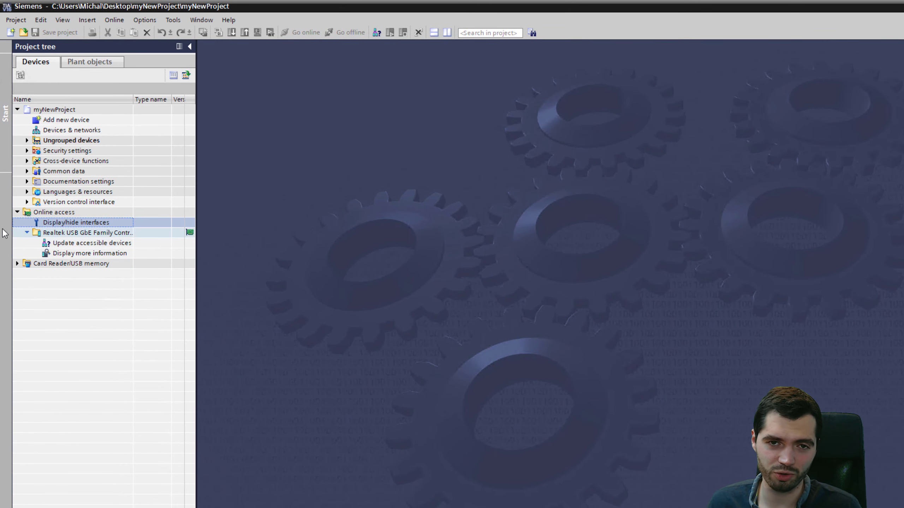
left_click(70, 245)
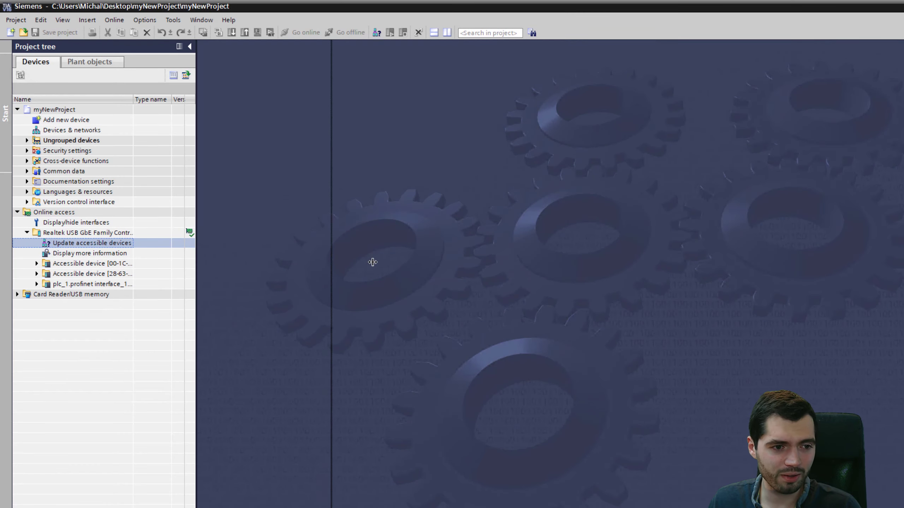
left_click_drag(372, 262, 380, 262)
left_click_drag(133, 99, 244, 99)
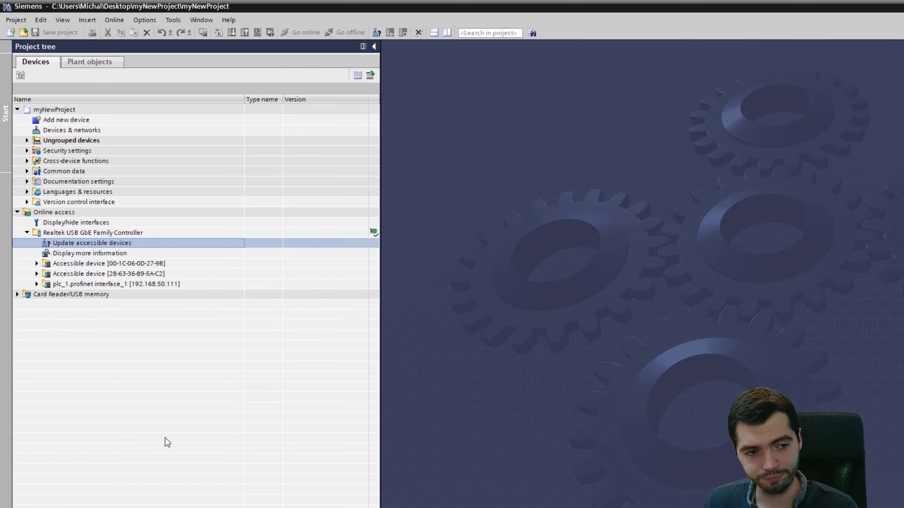
Examine the entries under each accessible device and open Online & diagnostics for accessible device [00-1C-06-0D-27-9B].
left_click(36, 263)
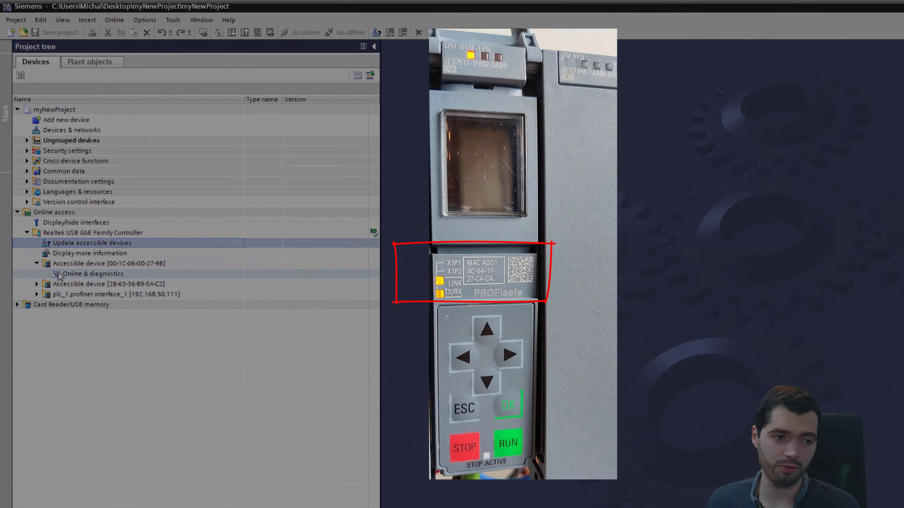
left_click(36, 264)
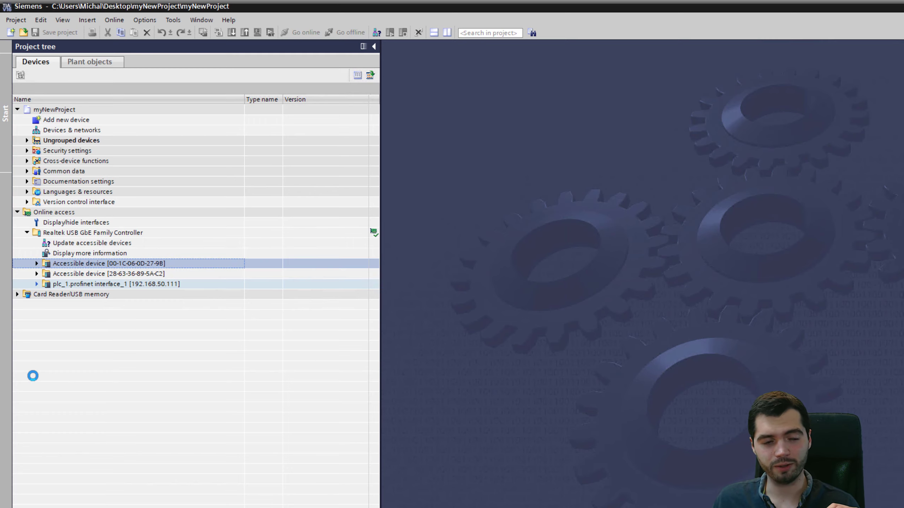
left_click(36, 284)
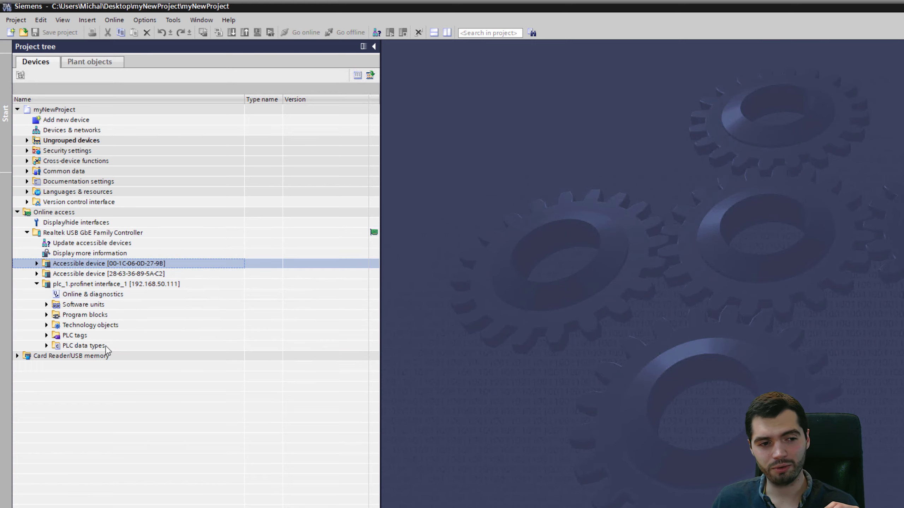
left_click(36, 274)
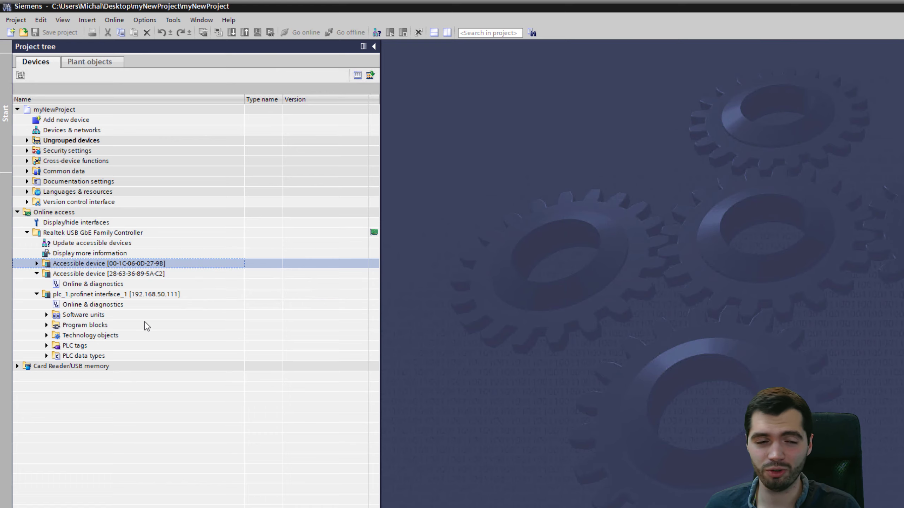
left_click(36, 263)
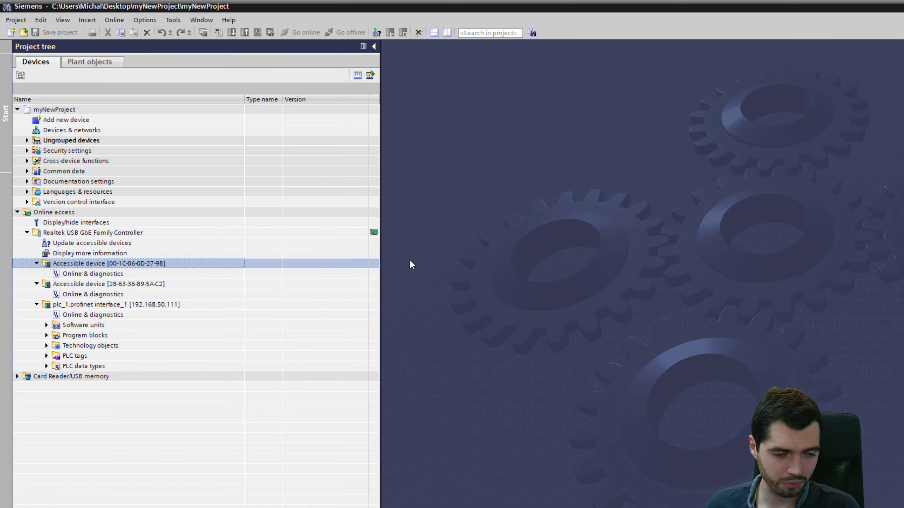
left_click(86, 275)
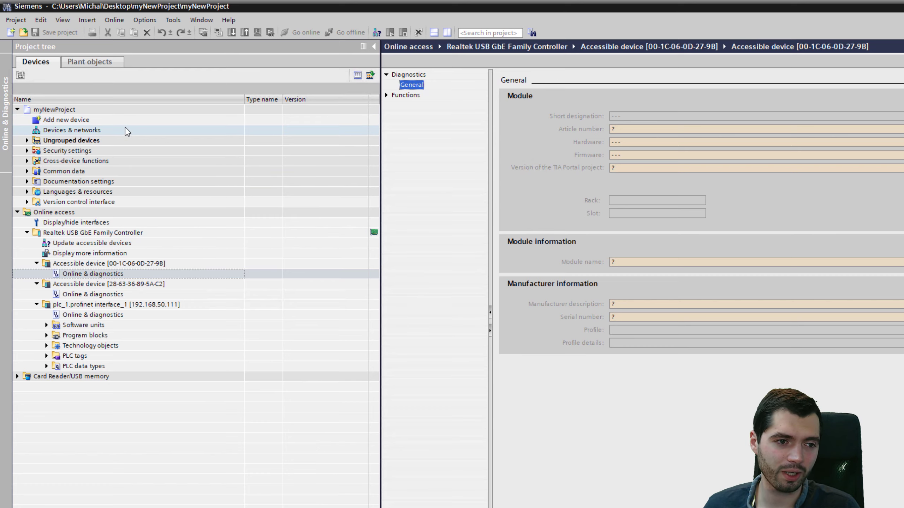
Open Devices & networks and choose the Unspecified CPU 1200 with article number 6ES7 2XX-XXXXX-XXXX as a new SIMATIC S7-1200 controller.
left_click(107, 130)
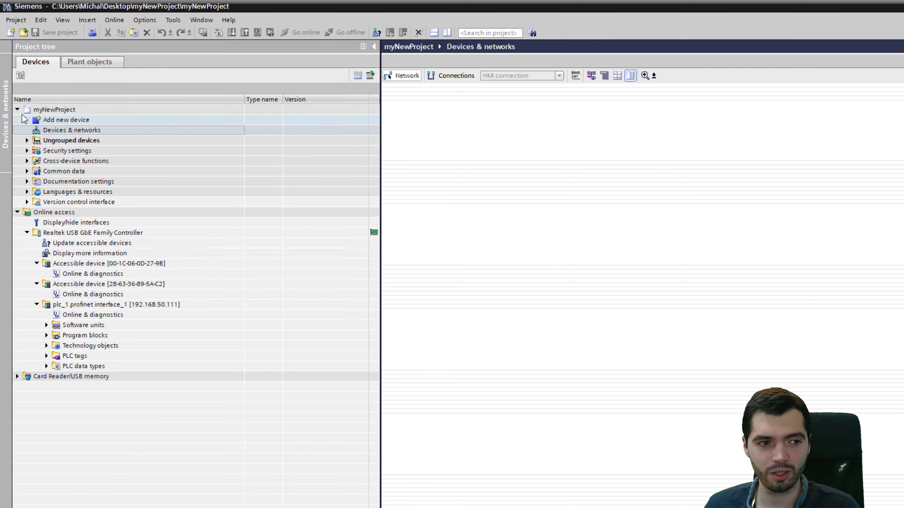
double_click(42, 121)
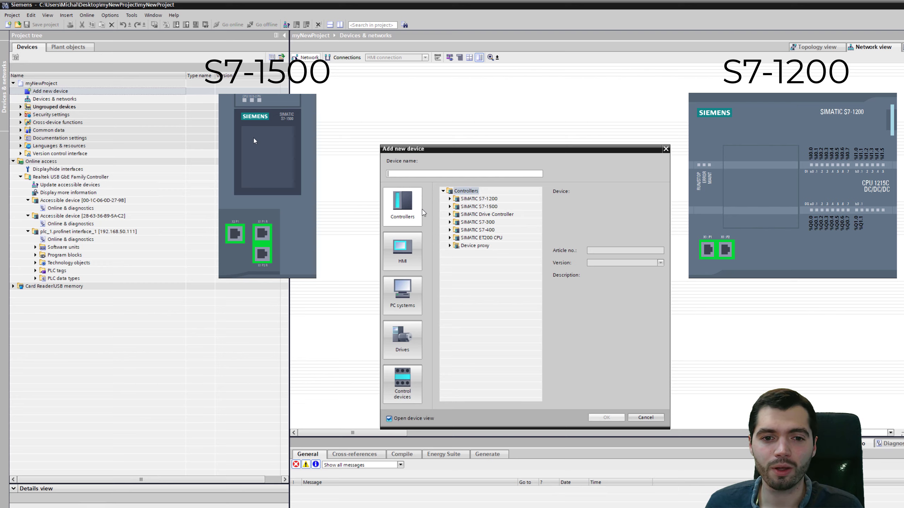
left_click(449, 198)
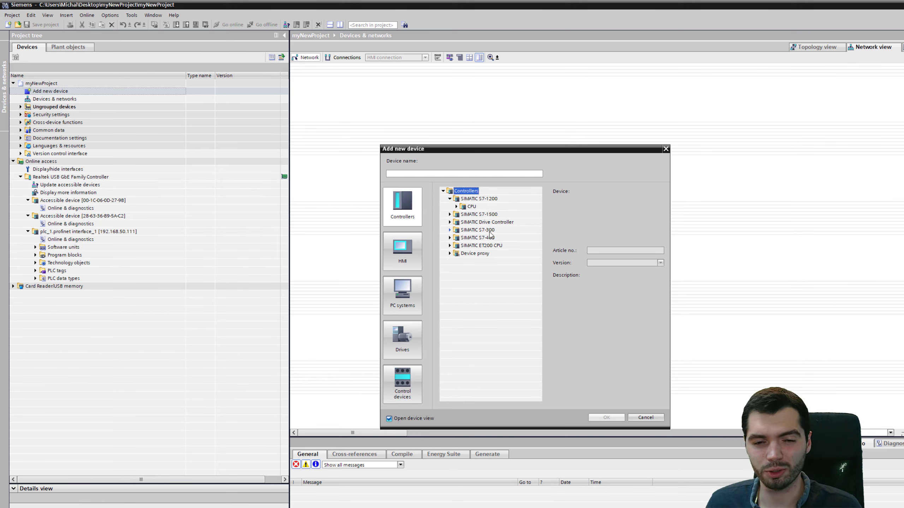
left_click(456, 206)
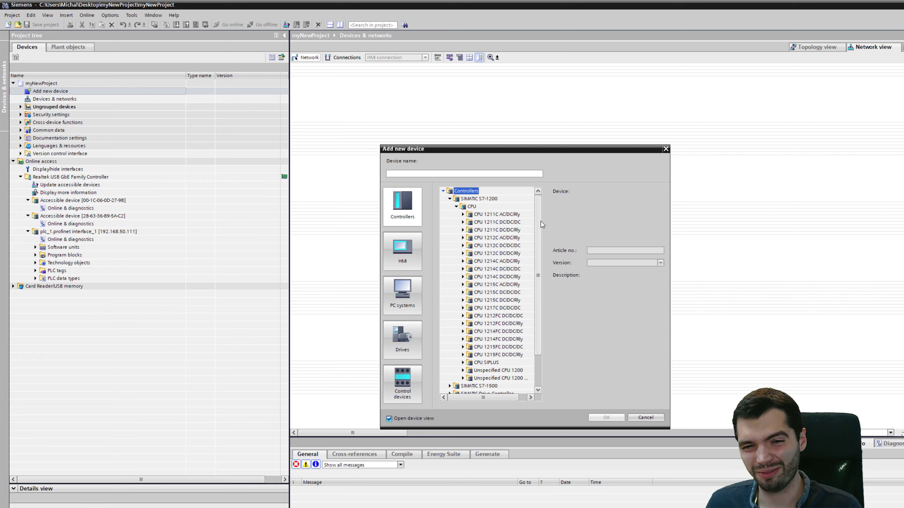
scroll(541, 226, "down", 1)
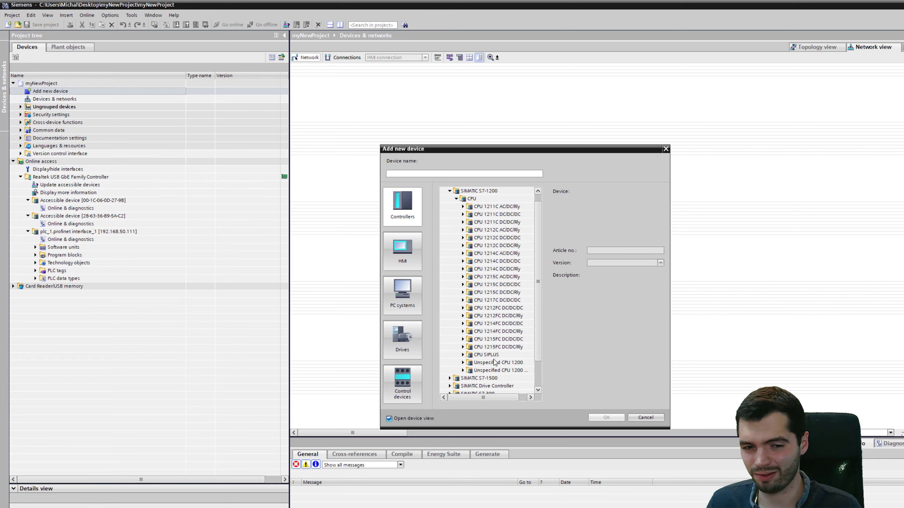
scroll(531, 375, "down", 2)
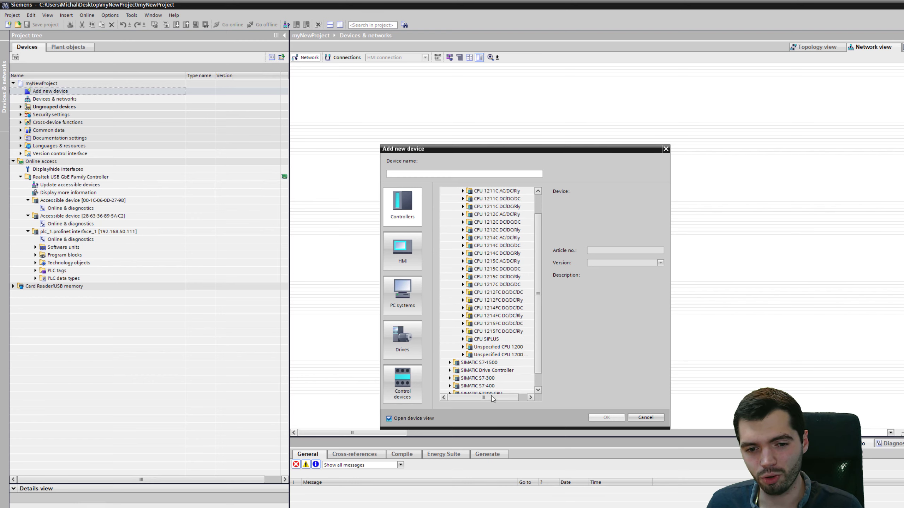
left_click(463, 347)
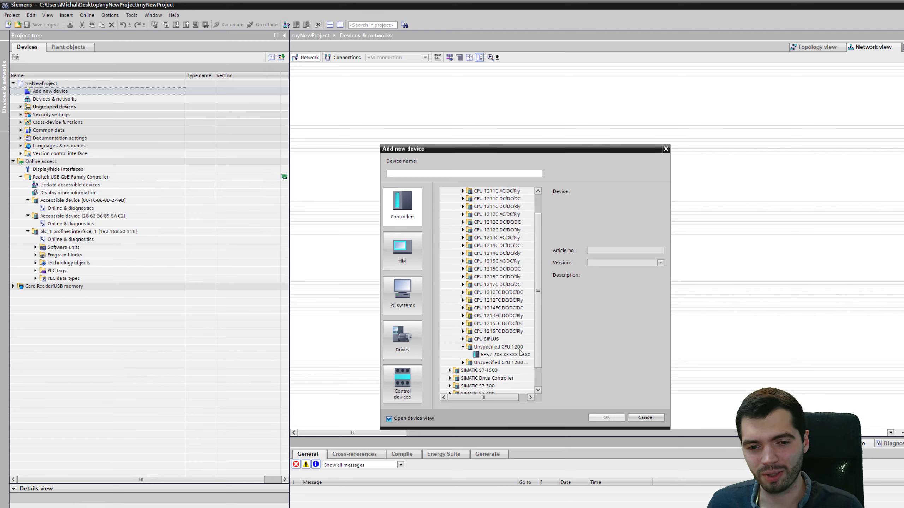
left_click_drag(511, 398, 464, 405)
left_click(522, 363)
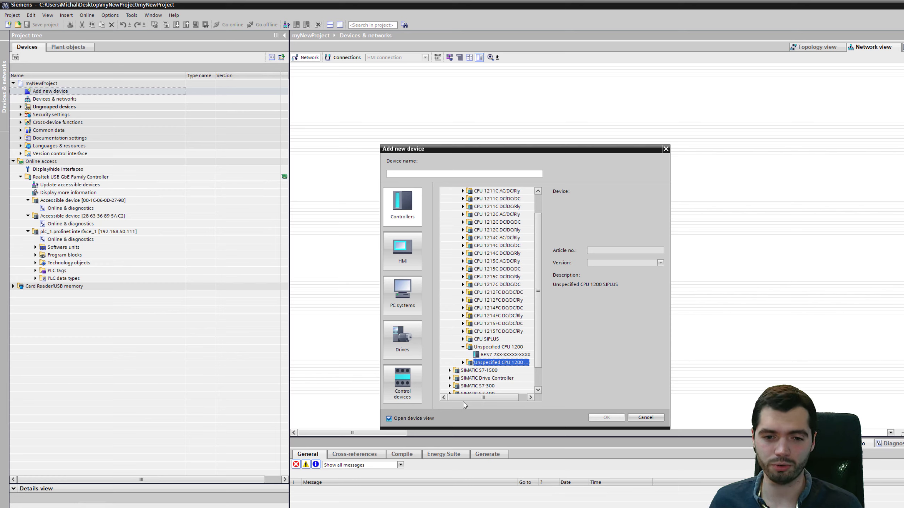
left_click(508, 356)
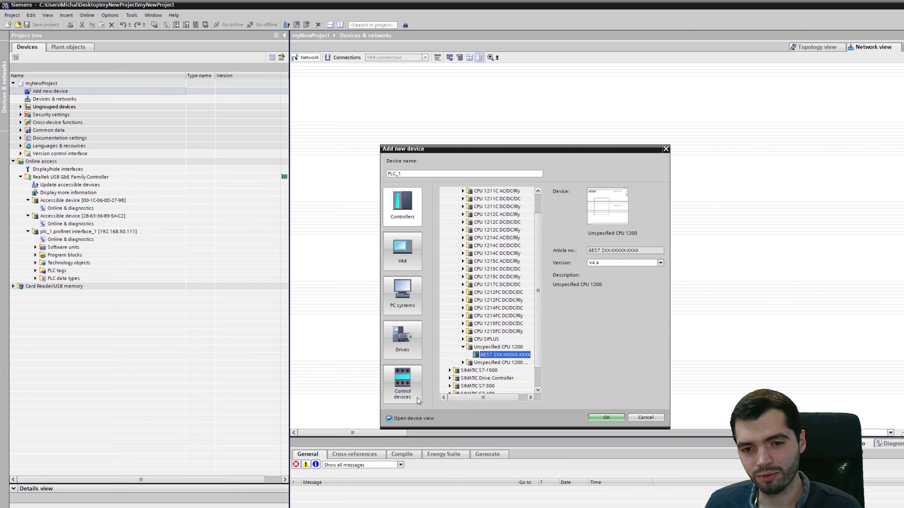
Review the available firmware versions, keep V4.4, and add the unspecified CPU to the project.
left_click(661, 264)
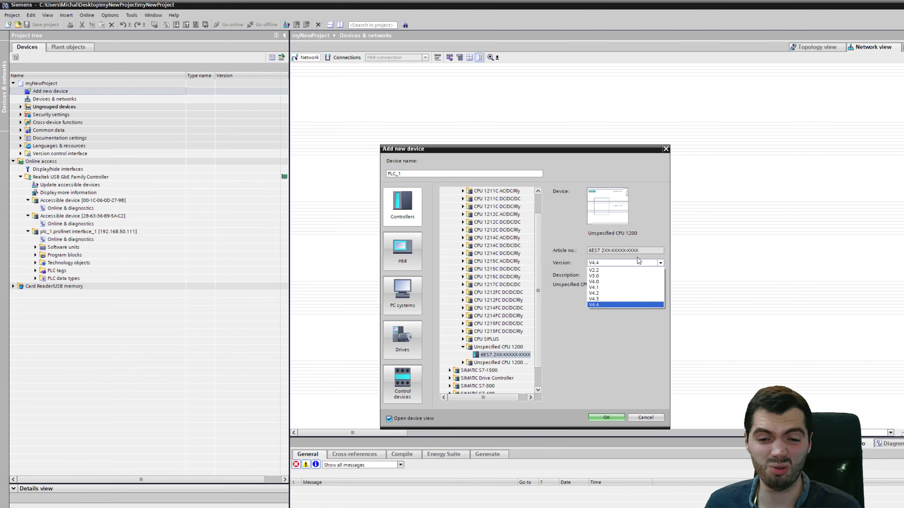
left_click(618, 154)
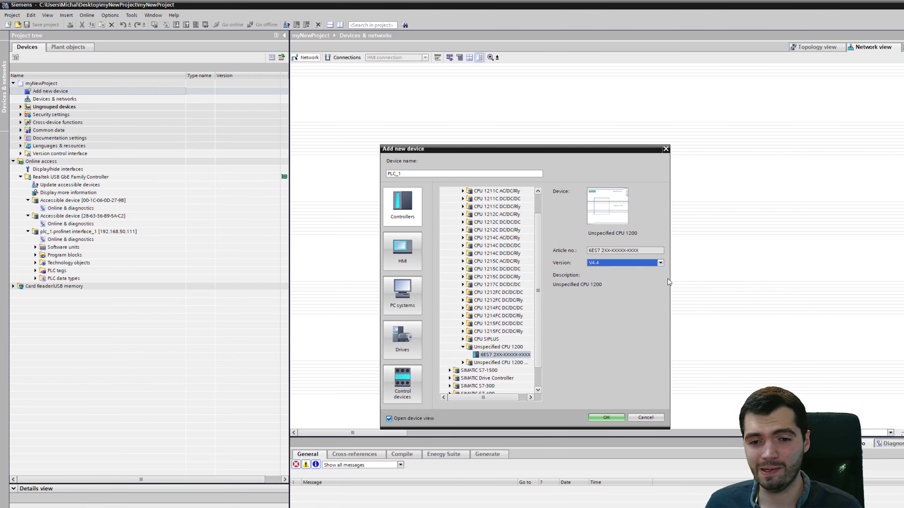
left_click(606, 417)
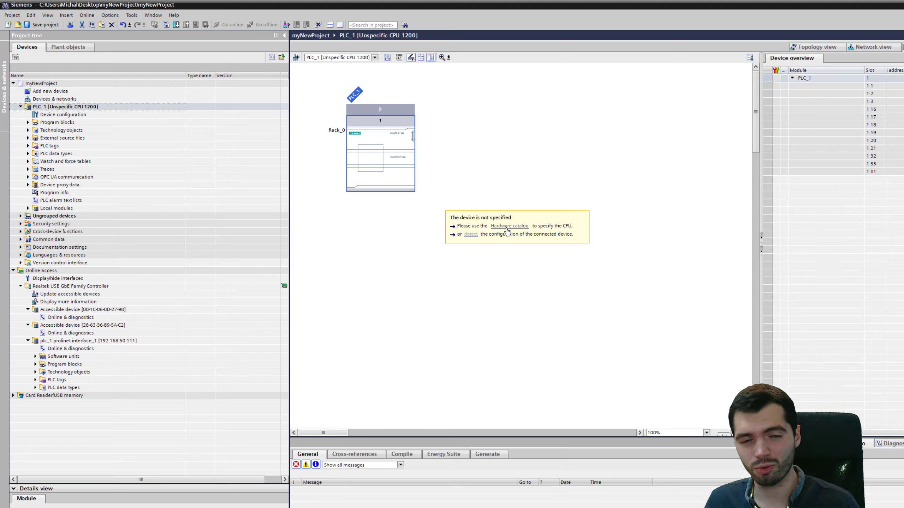
Start hardware detection for PLC_1 and search for compatible nodes over PN/IE on the Realtek USB GbE Family Controller.
left_click(470, 235)
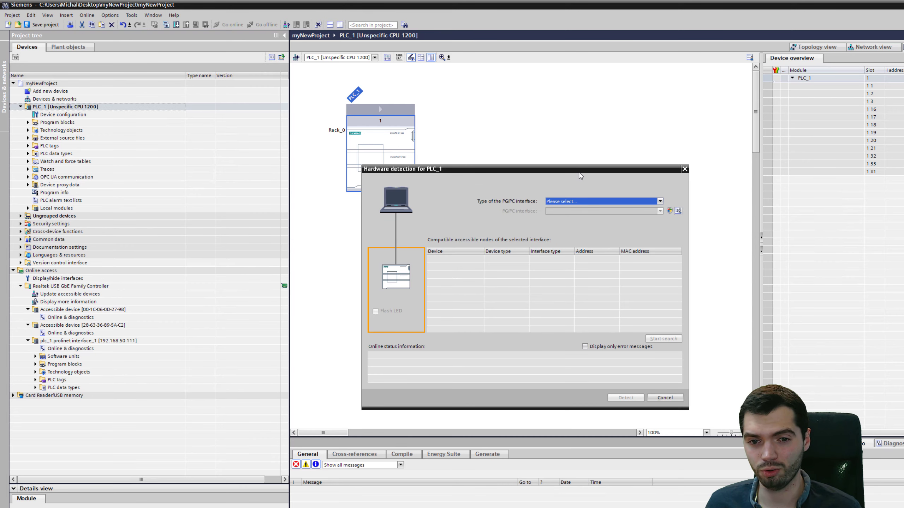
left_click(588, 181)
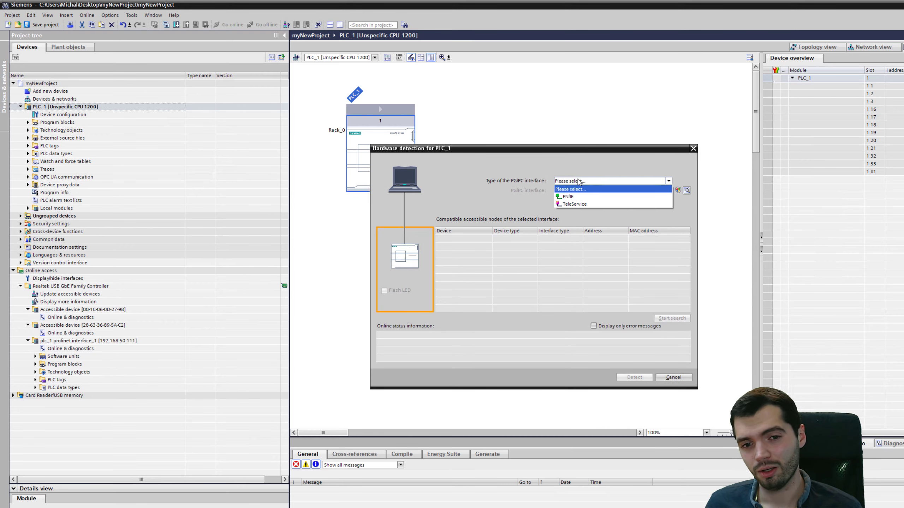
left_click(589, 197)
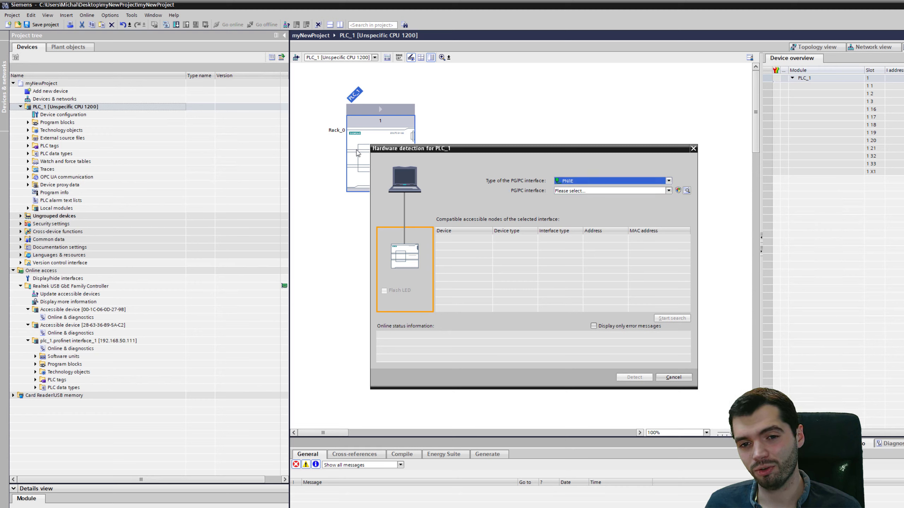
left_click(598, 192)
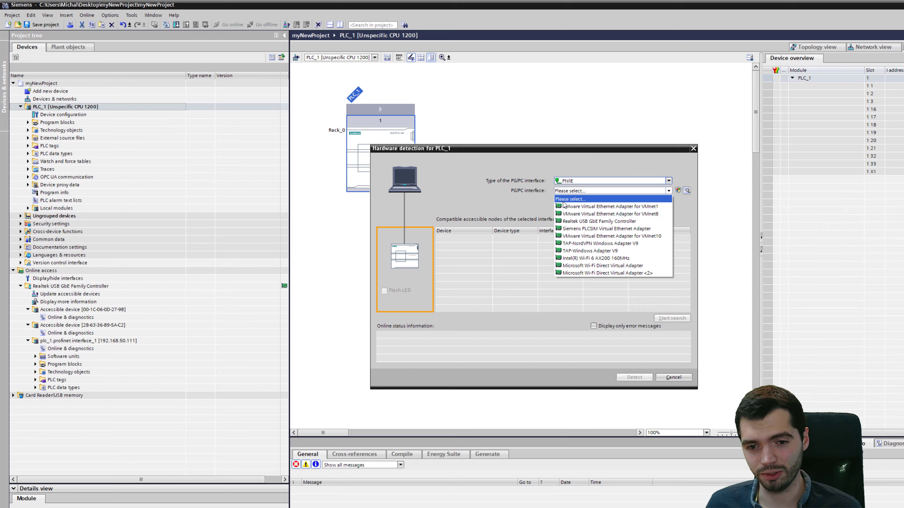
left_click(627, 222)
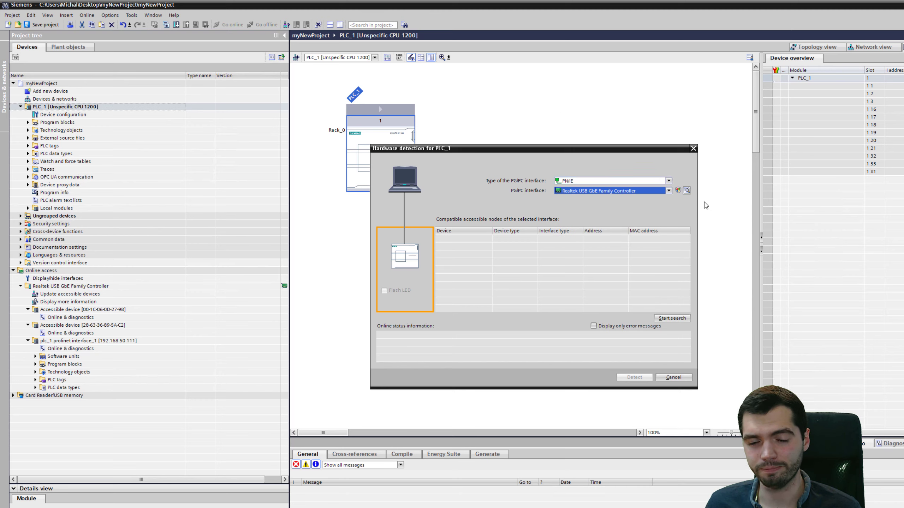
left_click(663, 317)
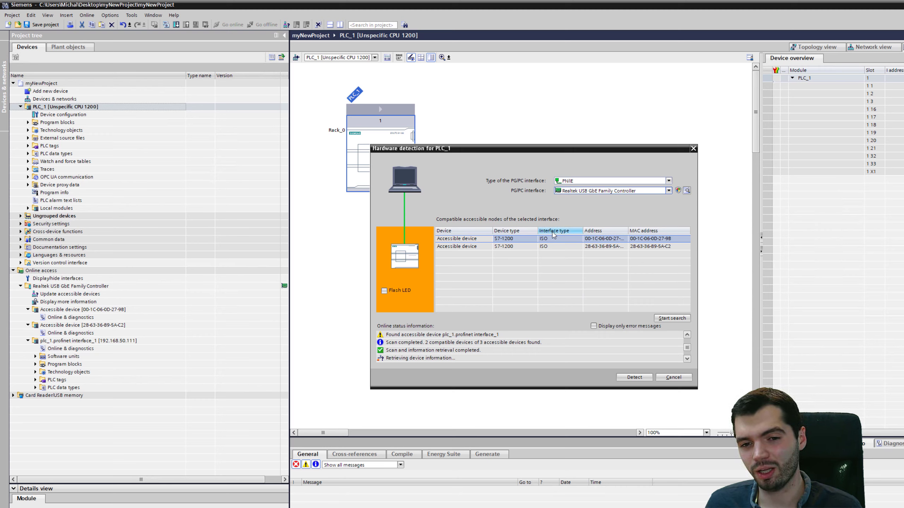
Try to detect accessible device 00-1C-06-0D-27-9B, letting the PC add an IP address in its subnet, and widen the Message column to read the result.
left_click(633, 377)
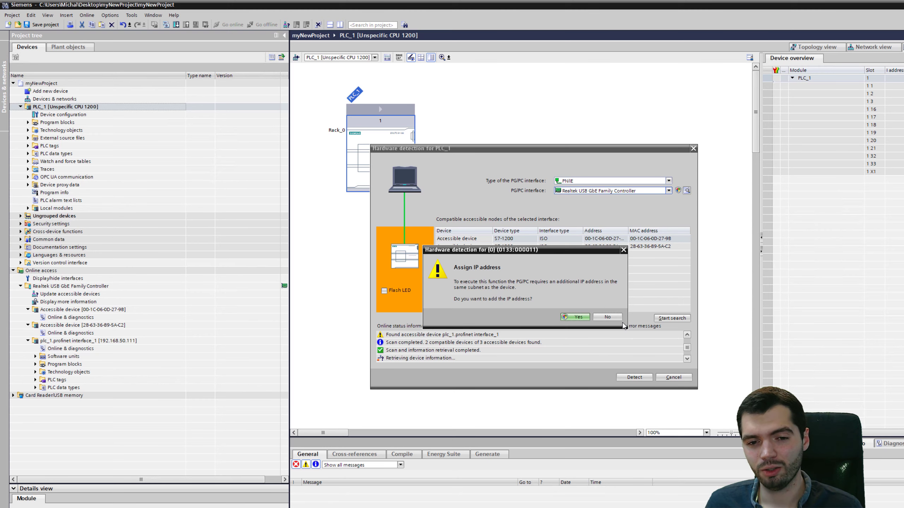
left_click(570, 317)
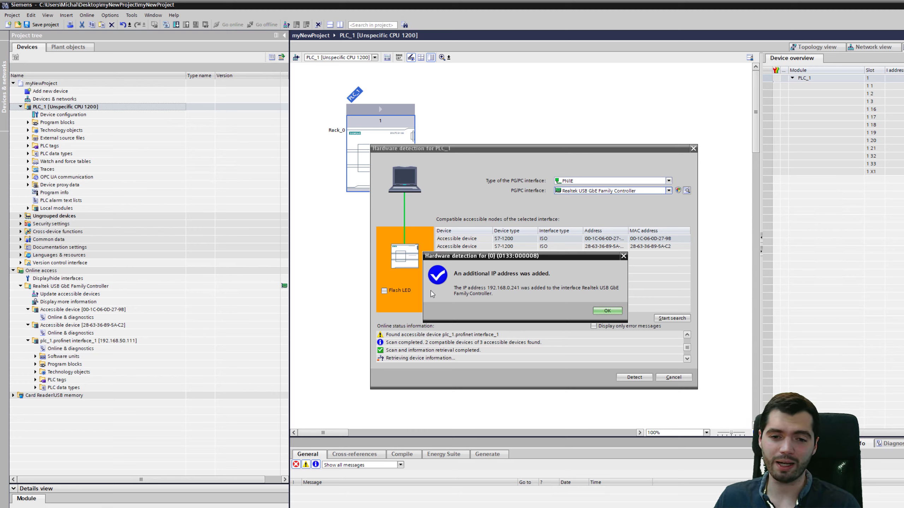
left_click(606, 311)
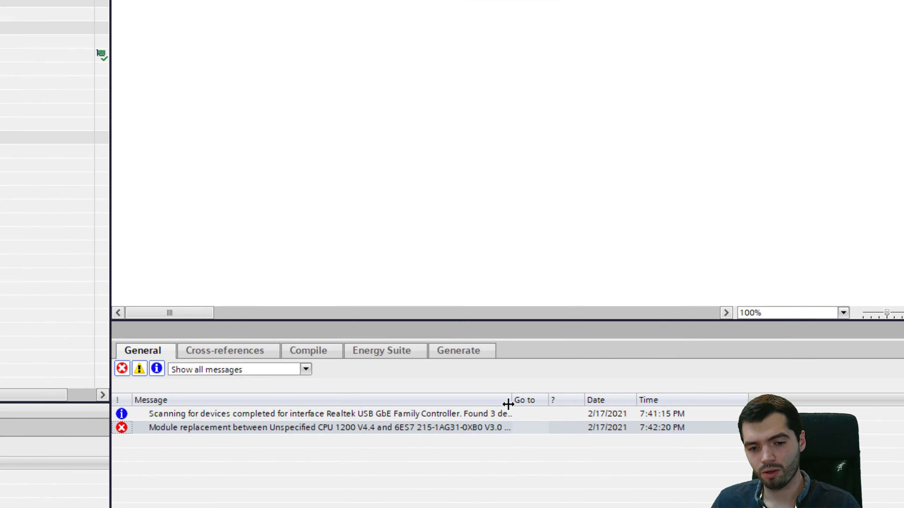
left_click_drag(508, 405, 676, 404)
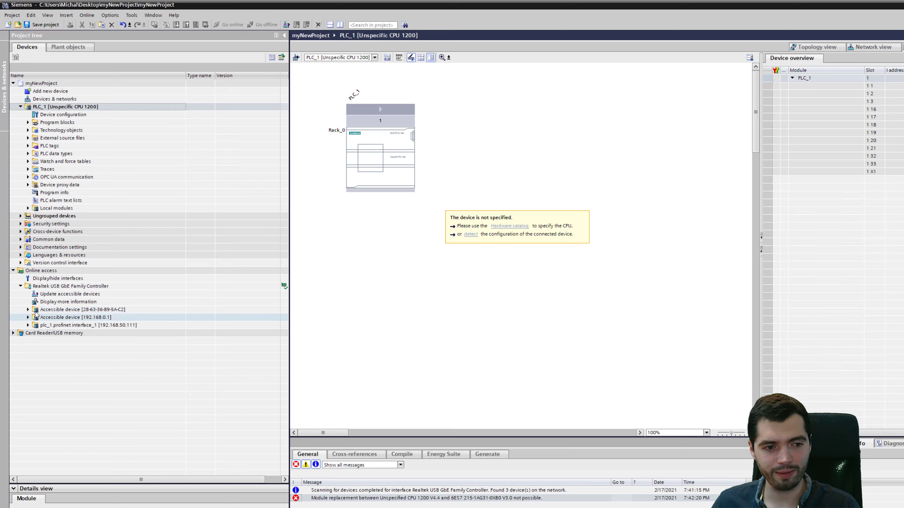
Open Online & diagnostics for accessible device [192.168.0.1] and examine its firmware version and article number.
left_click(29, 317)
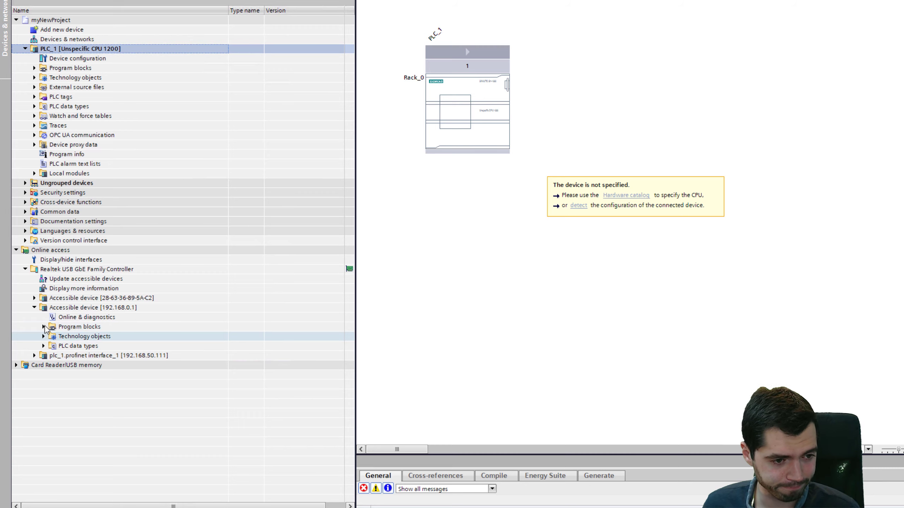
left_click(61, 319)
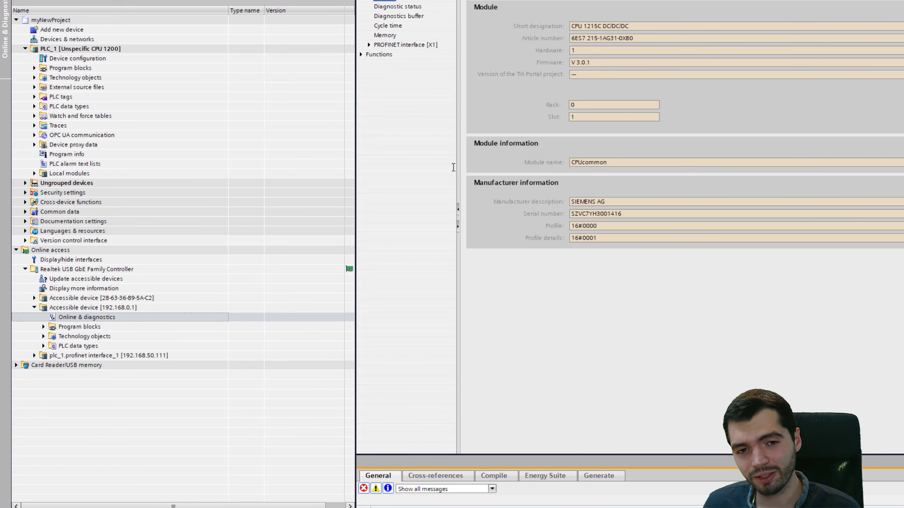
left_click_drag(611, 63, 510, 71)
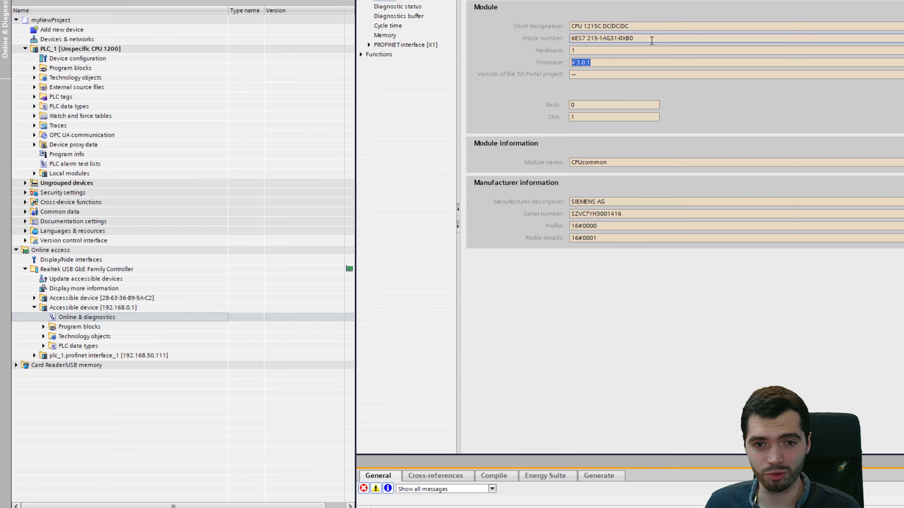
left_click_drag(634, 40, 589, 41)
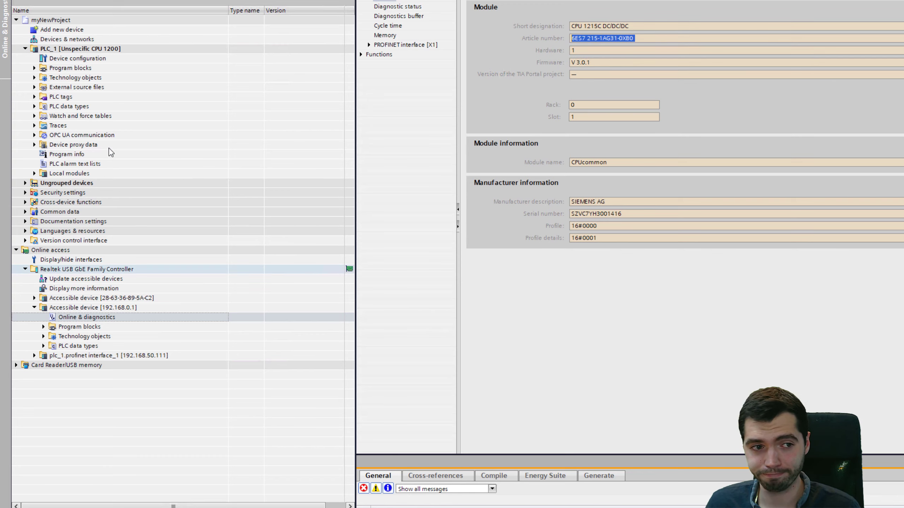
Add a SIMATIC S7-1200 CPU 1215C DC/DC/DC with article number 6ES7 215-1AG31-0XB0 and version V3.0 to the project.
left_click(71, 48)
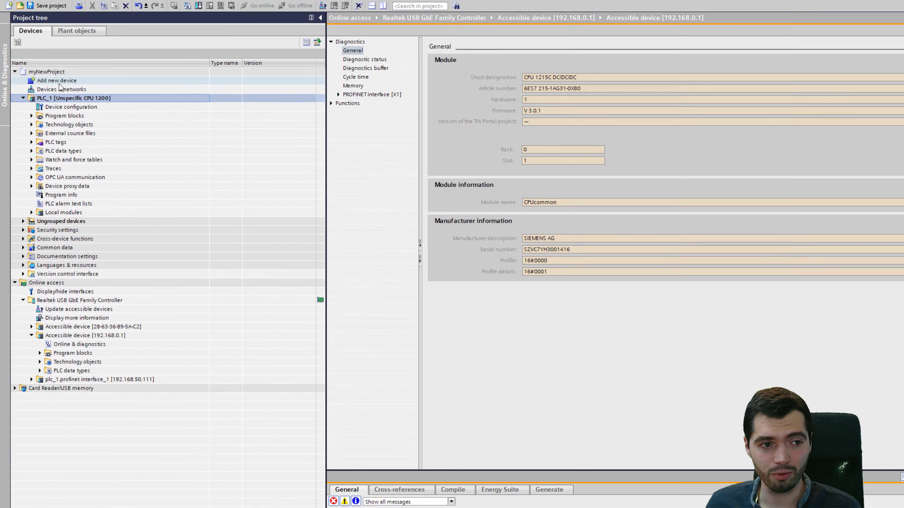
left_click(59, 82)
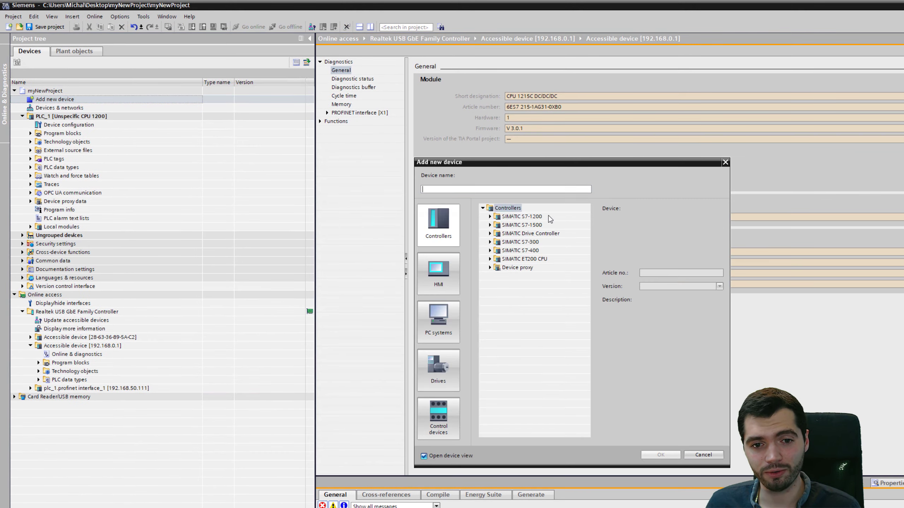
double_click(516, 217)
double_click(513, 225)
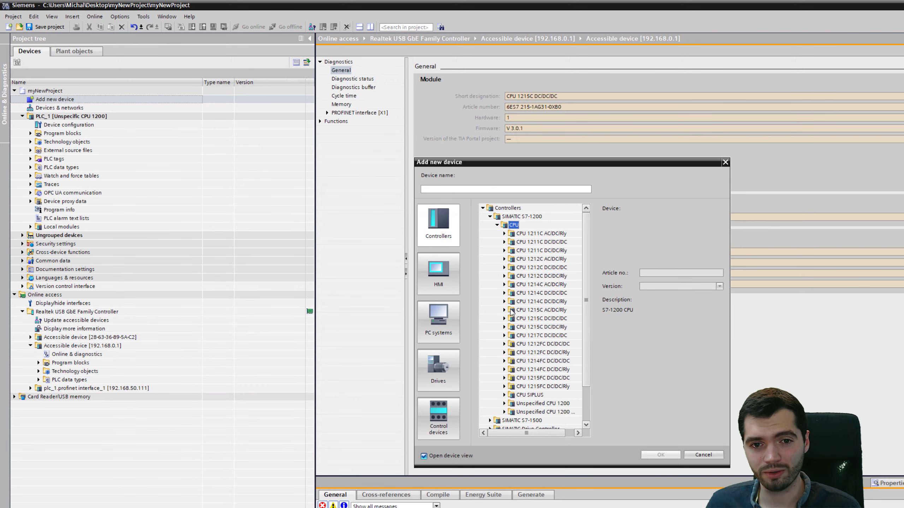
left_click_drag(538, 163, 545, 127)
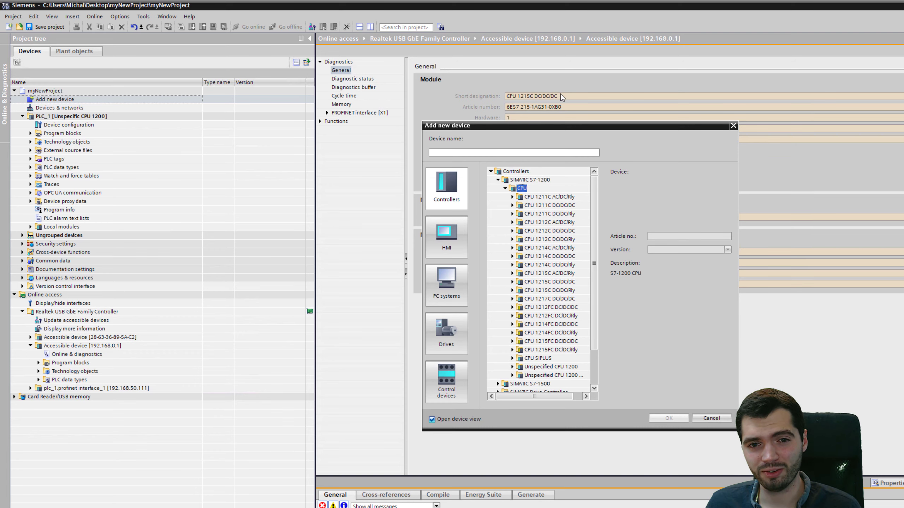
left_click(512, 281)
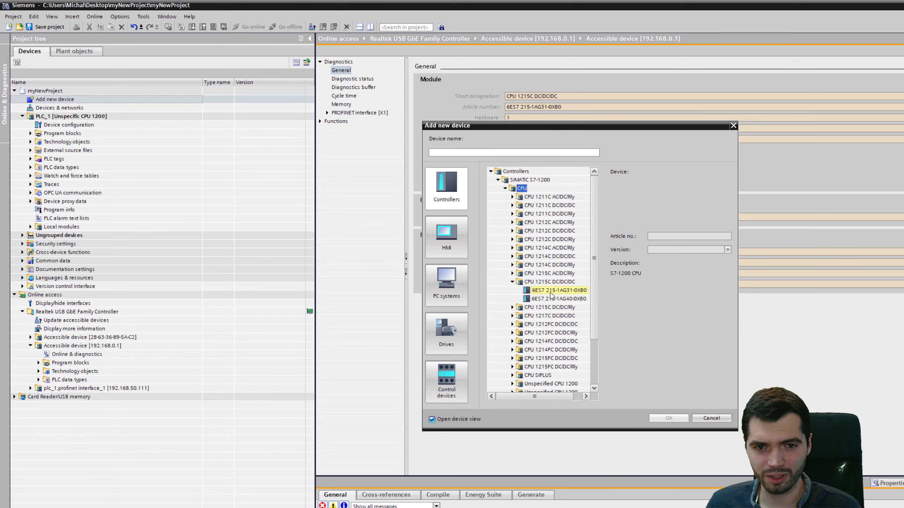
left_click(568, 290)
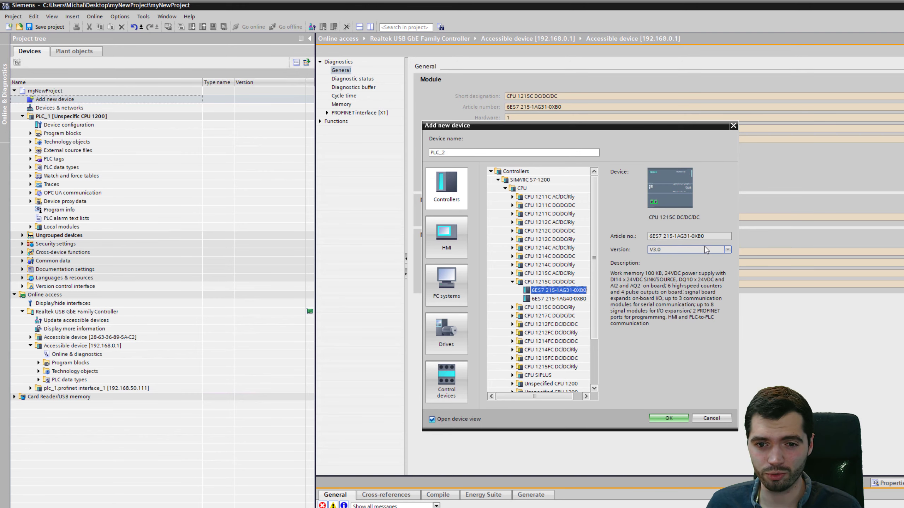
left_click(675, 418)
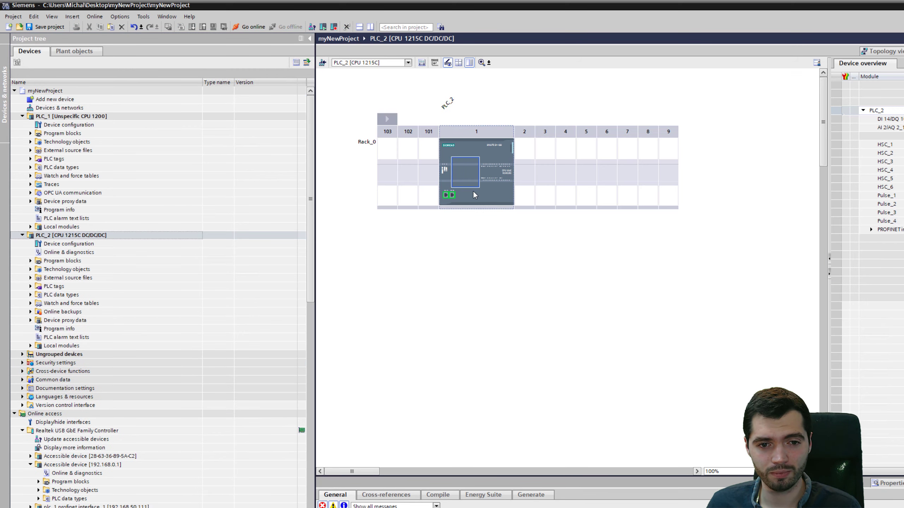
left_click(482, 143)
left_click(703, 119)
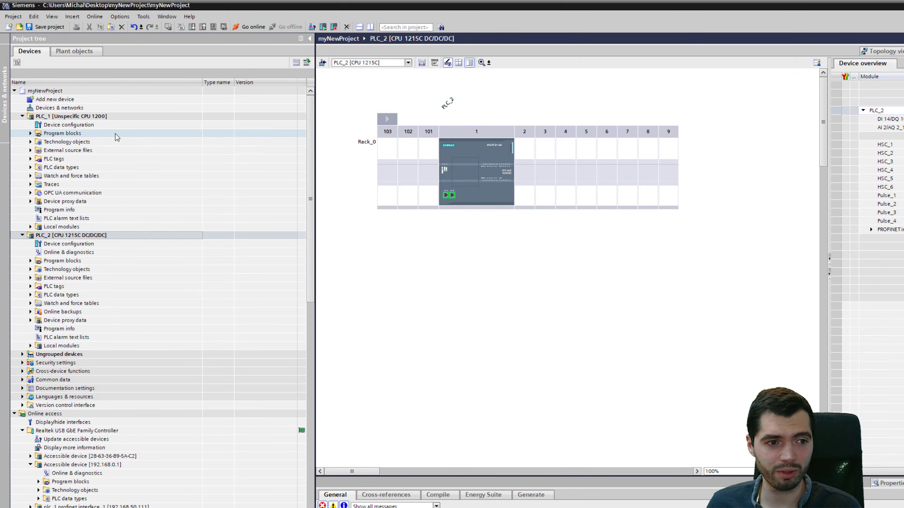
left_click(454, 150)
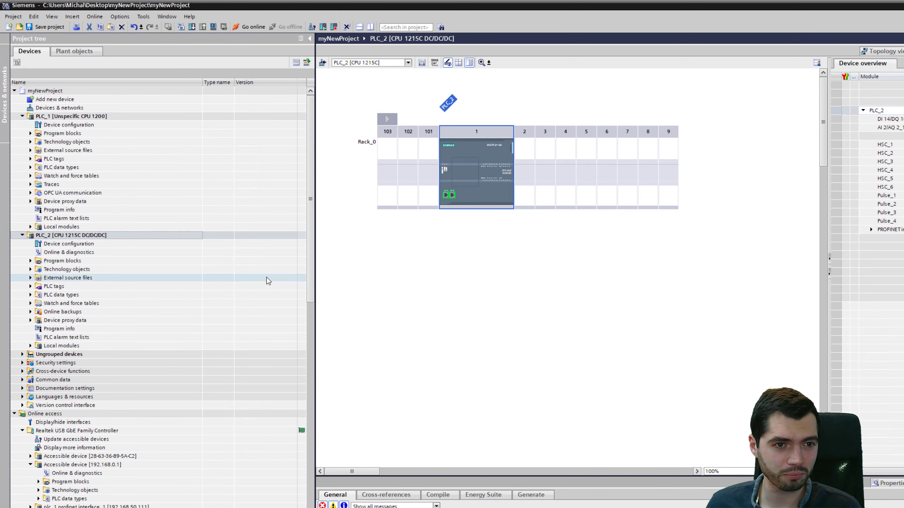
Start going online with PLC_2 over the Realtek USB GbE Family Controller, keeping the target filter at devices with the same addresses.
left_click(122, 235)
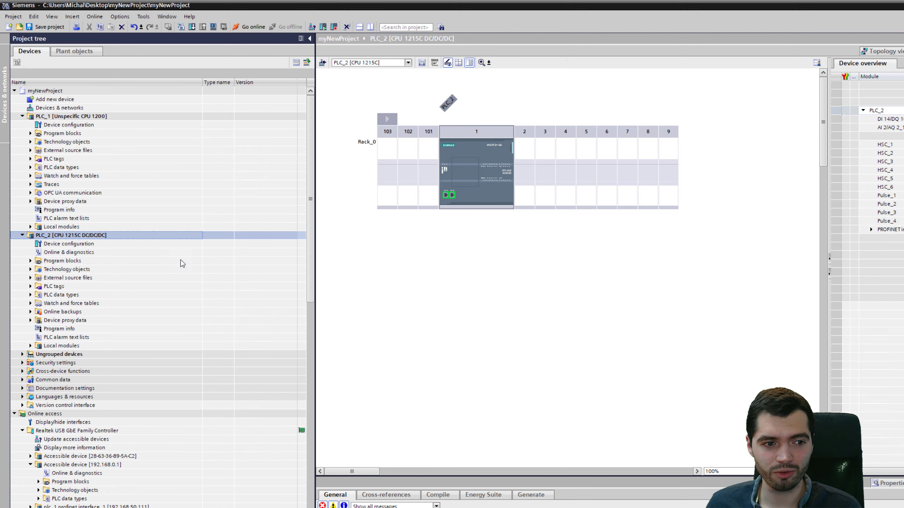
left_click(249, 27)
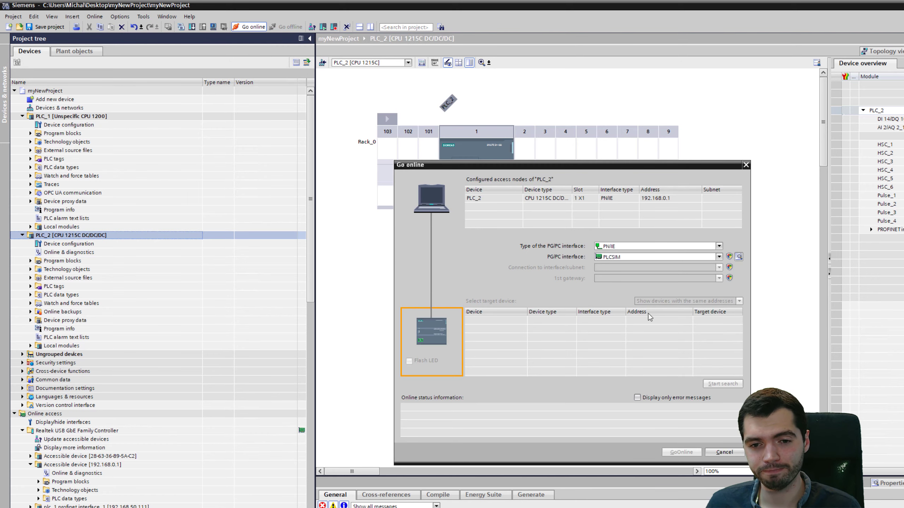
left_click(719, 256)
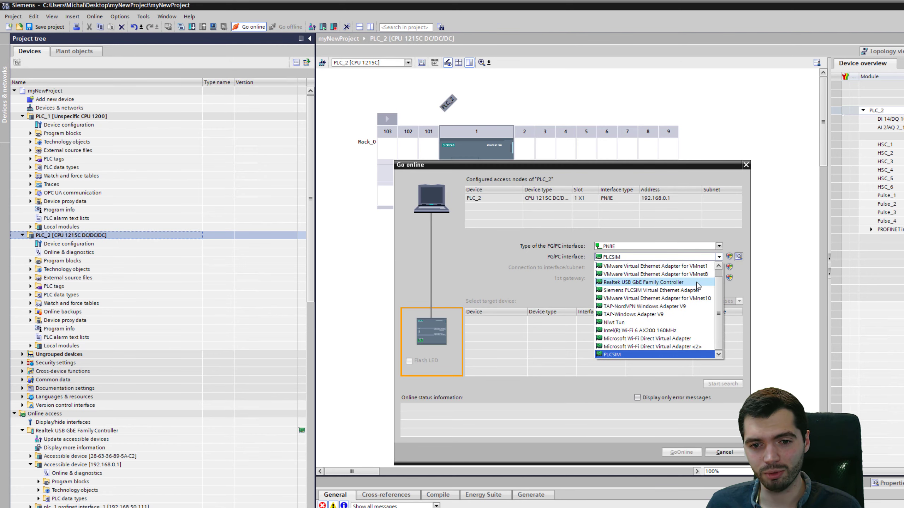
left_click(696, 283)
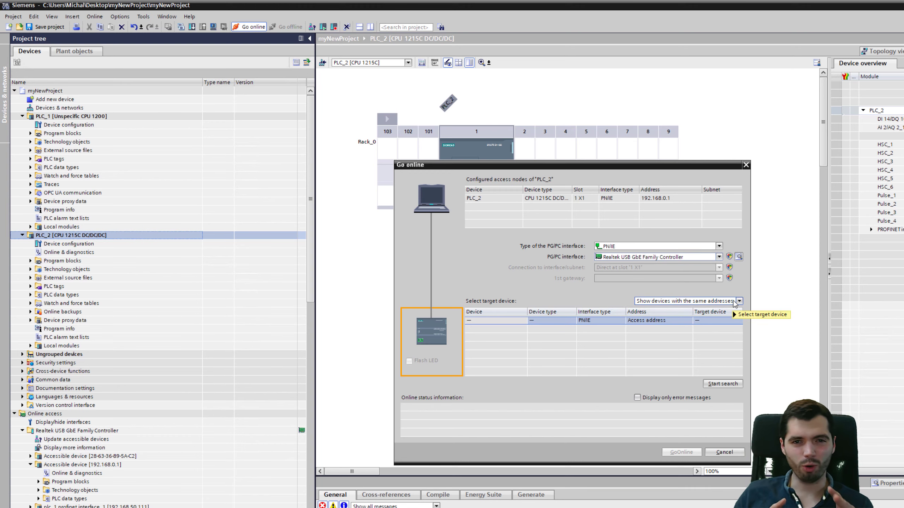
mouse_move(735, 303)
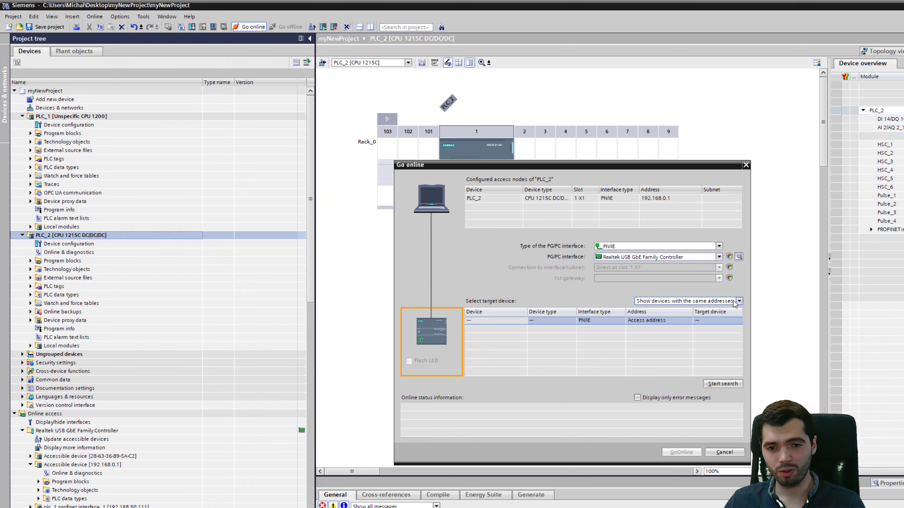
left_click(736, 301)
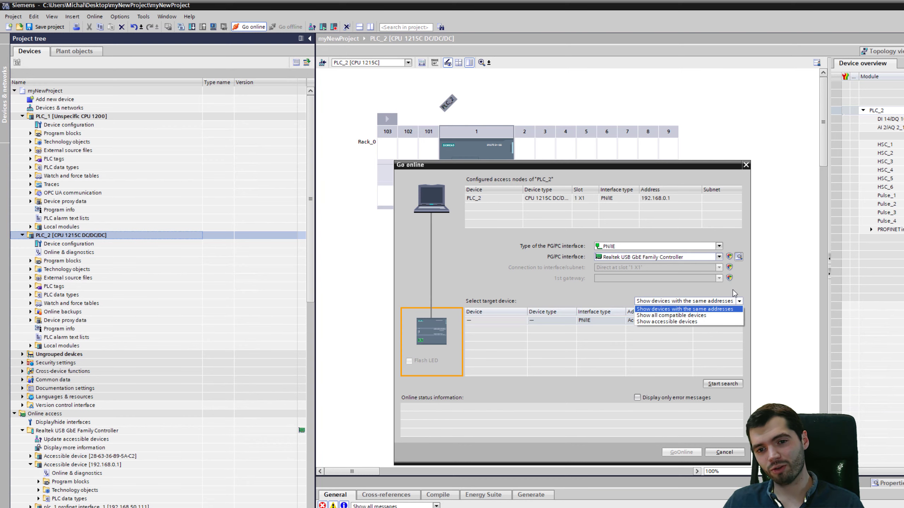
left_click(732, 290)
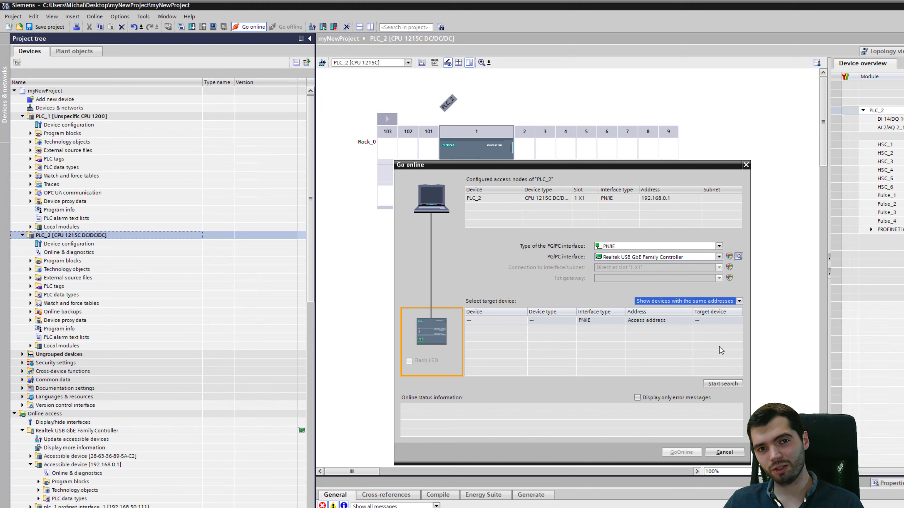
Set the target device's access address to 192.168.0.1 and search for the device.
left_click(644, 321)
type("192.168.")
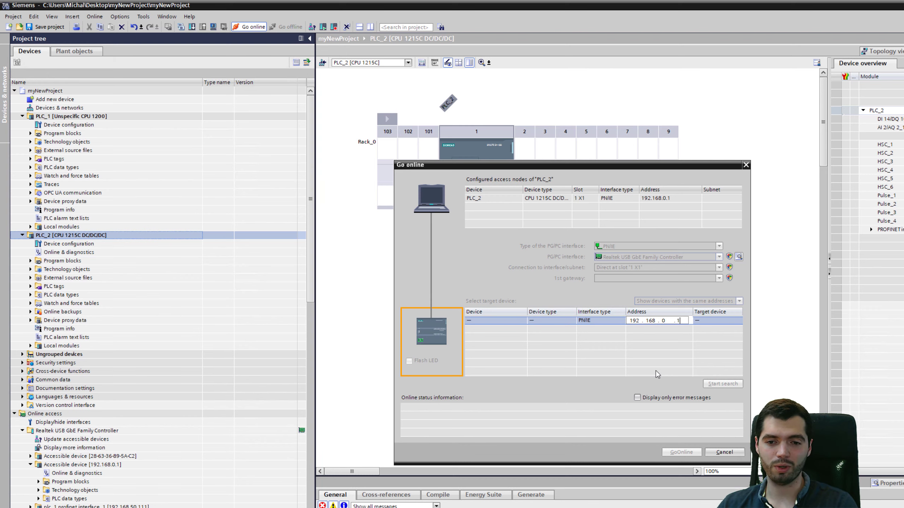
type("0.1")
key("Return")
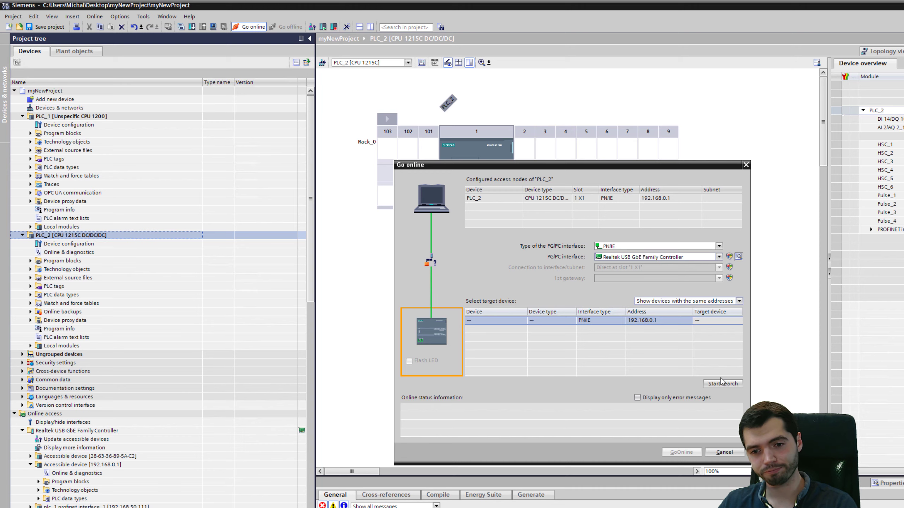
left_click(717, 383)
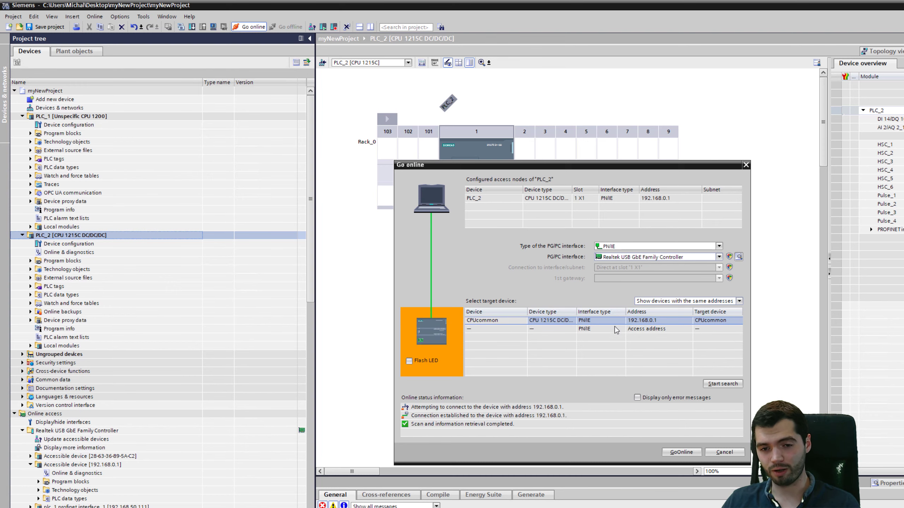
Switch the target device filter to show all compatible devices and search the network for them.
left_click(739, 301)
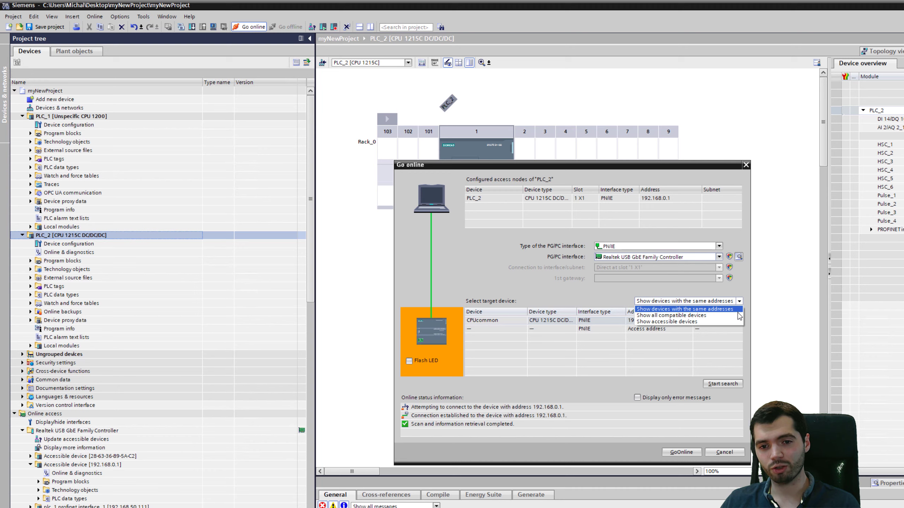
left_click(733, 319)
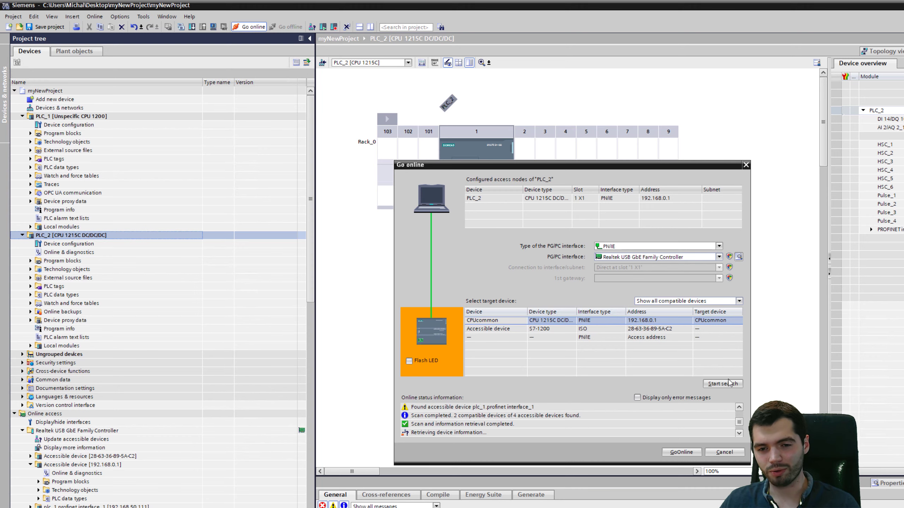
Go online with PLC_2 through the CPUcommon device found at 192.168.0.1.
left_click(681, 452)
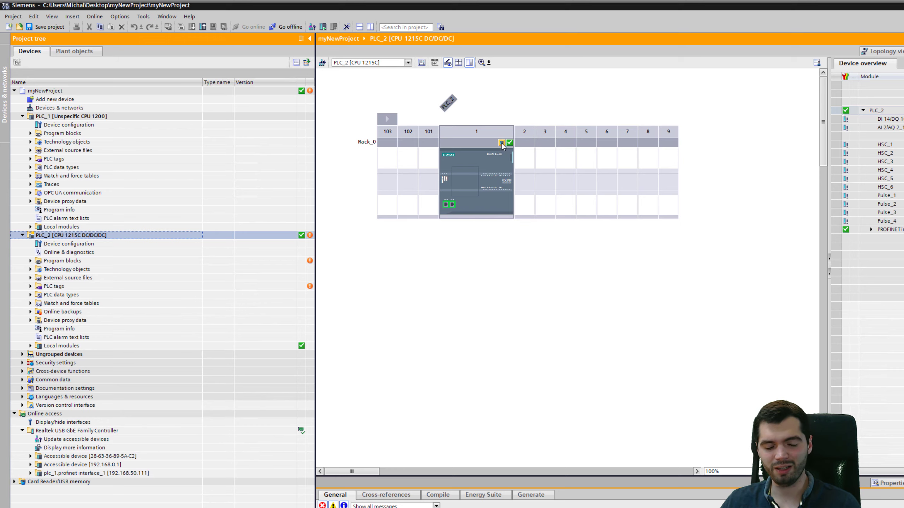
mouse_move(501, 146)
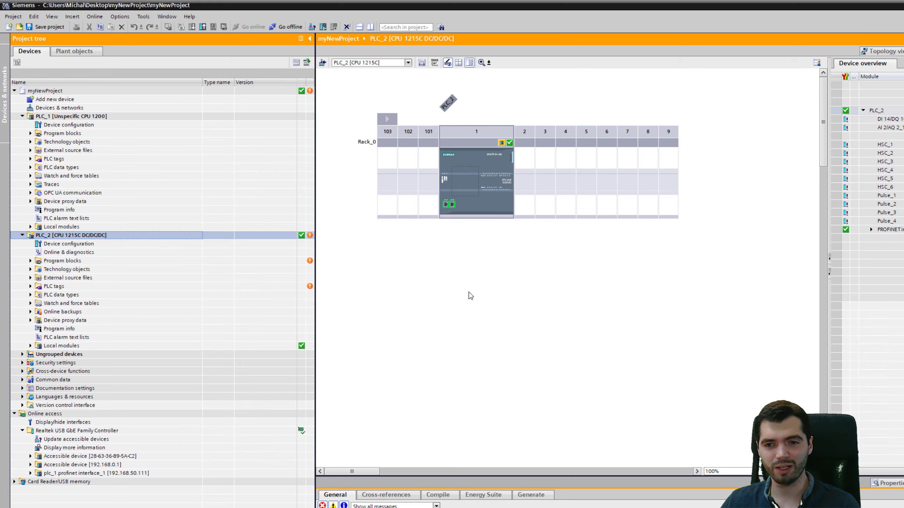
left_click(467, 301)
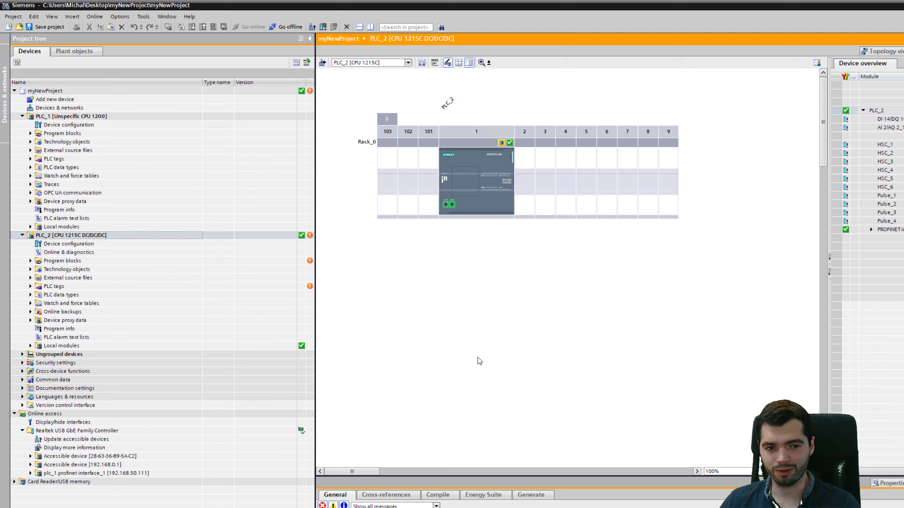
Open the online diagnostics of PLC_2 and review its general module data, diagnostics buffer and Assign IP address function.
left_click(22, 235)
left_click(91, 236)
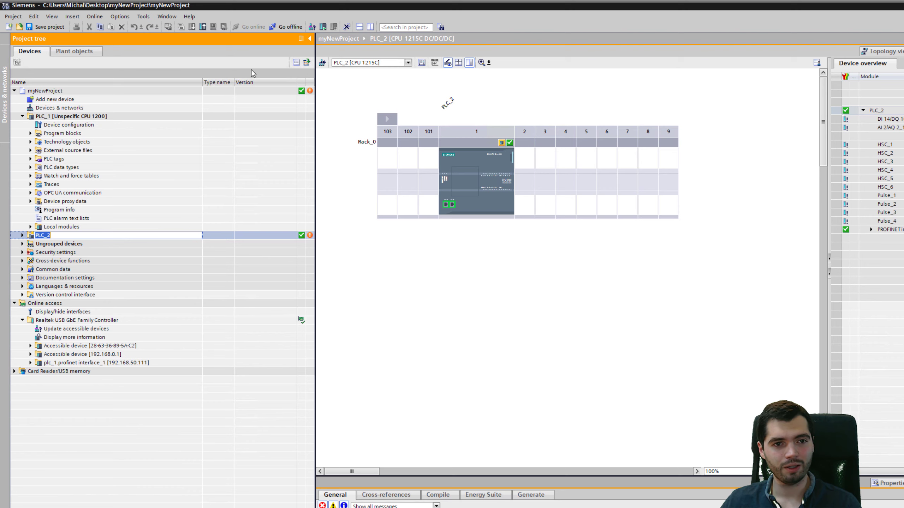
left_click(22, 235)
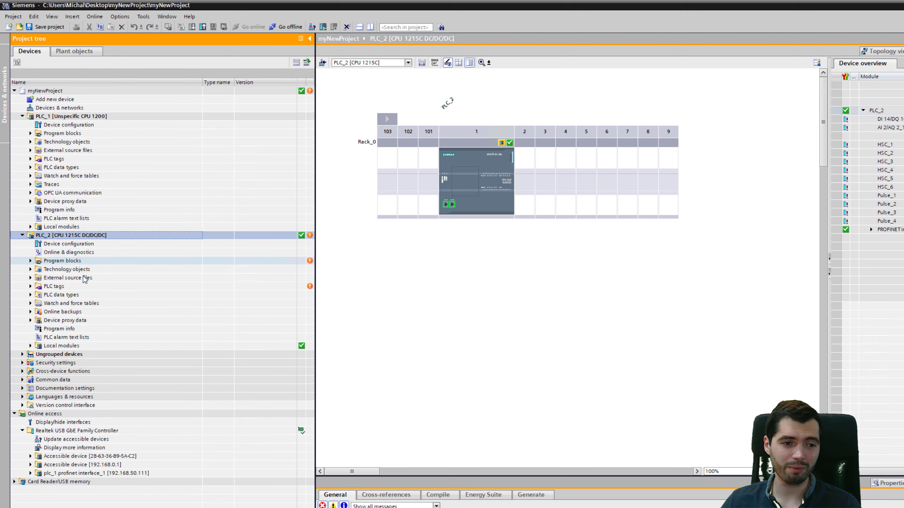
double_click(45, 253)
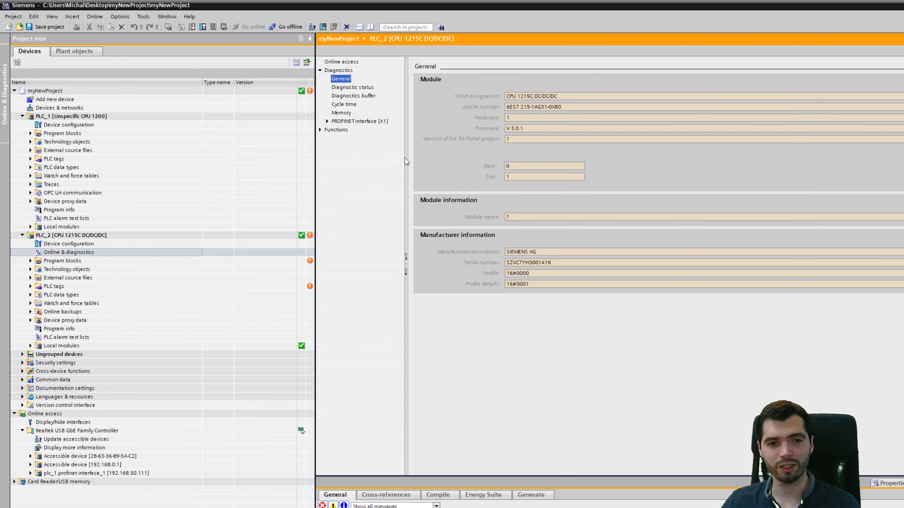
left_click(374, 96)
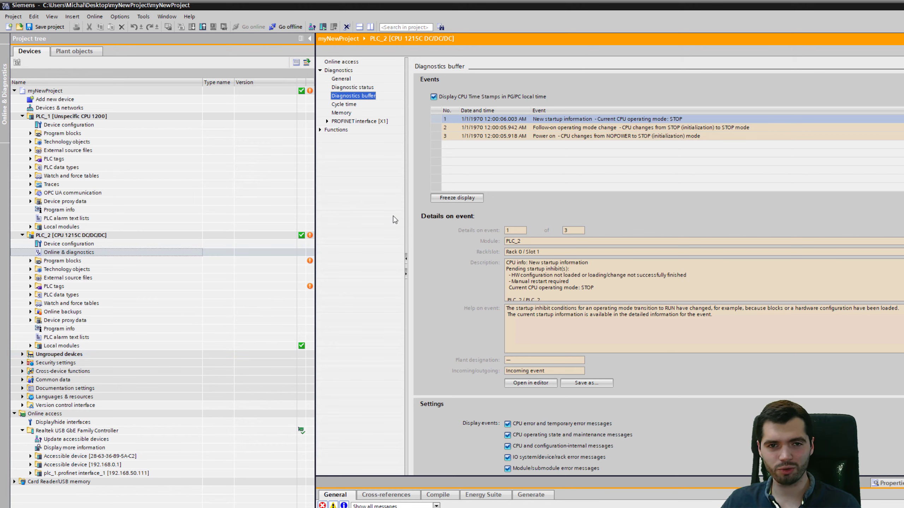
left_click(320, 130)
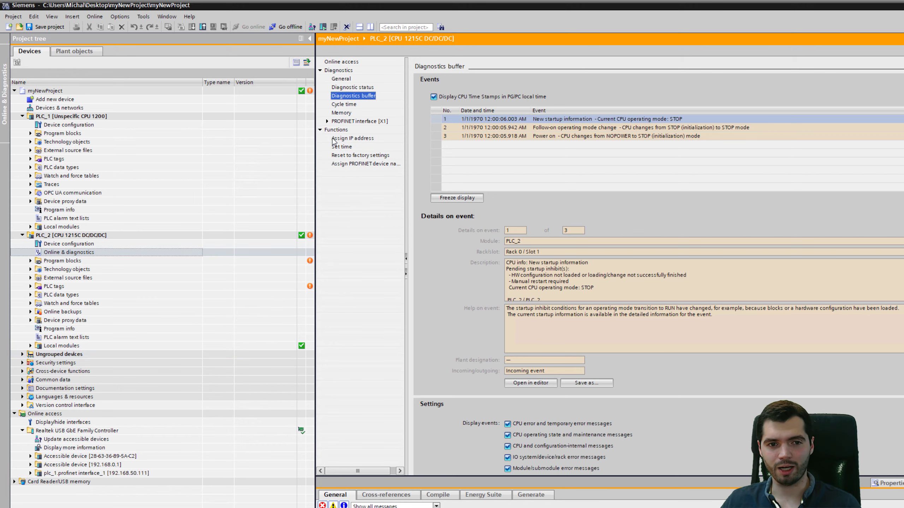
left_click(333, 139)
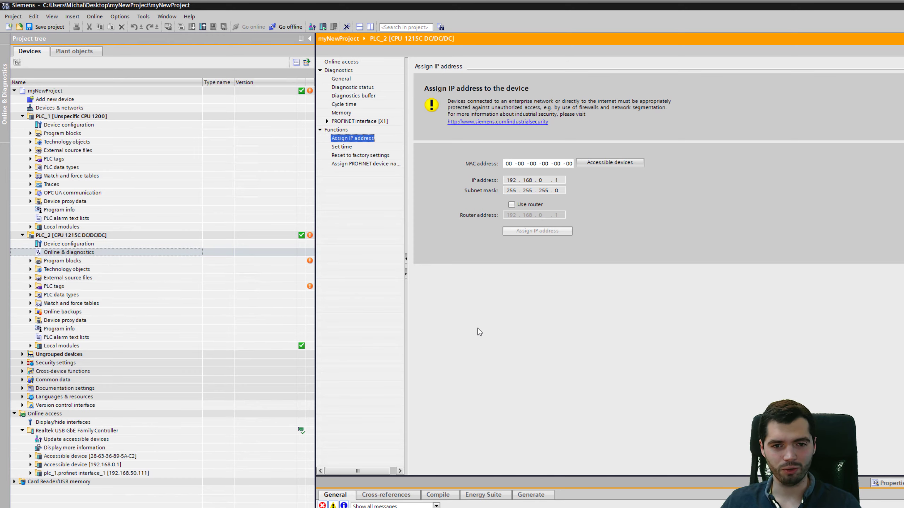
Open the device configuration of PLC_2 and show the Ethernet addresses of the CPU's PROFINET interface in an enlarged properties area.
left_click(103, 245)
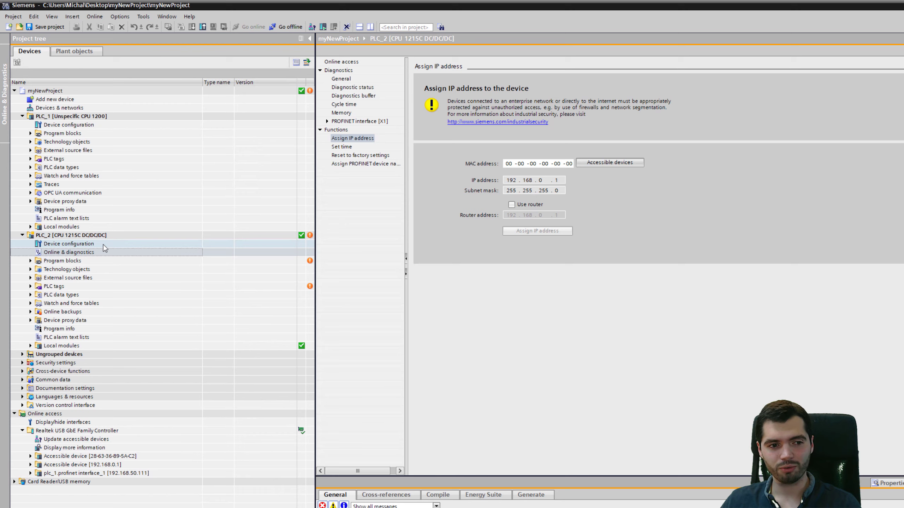
double_click(103, 245)
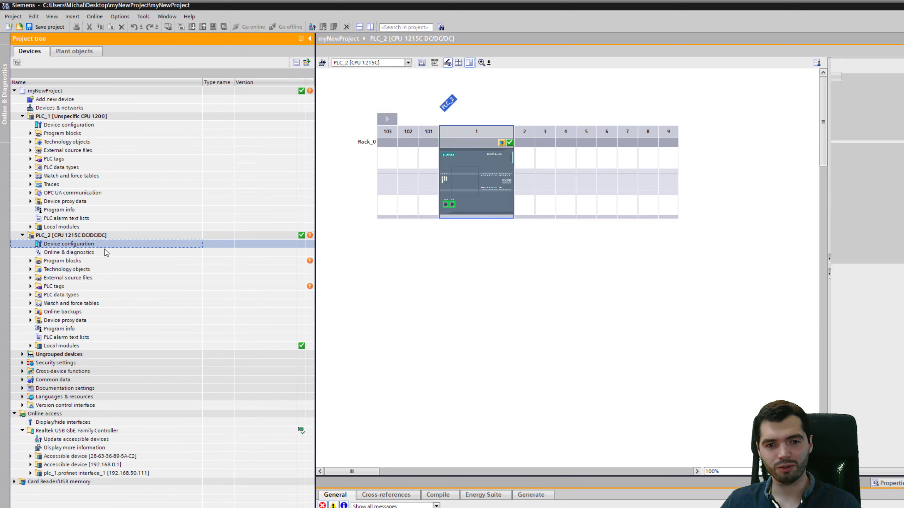
left_click(507, 176)
left_click(893, 486)
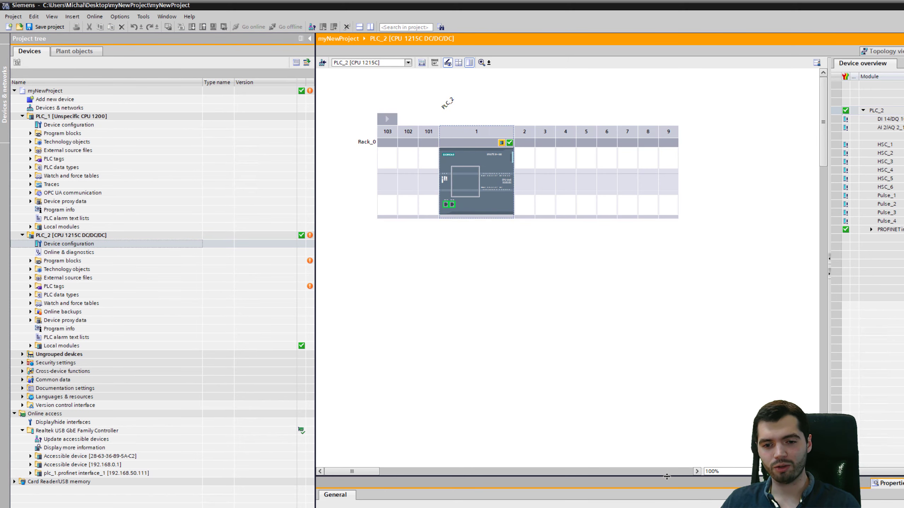
left_click_drag(667, 476, 661, 394)
left_click(500, 178)
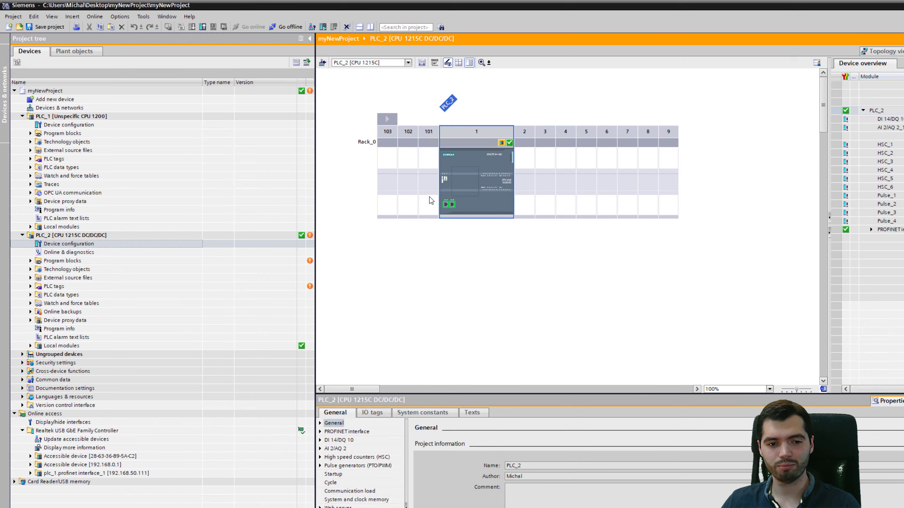
left_click(320, 431)
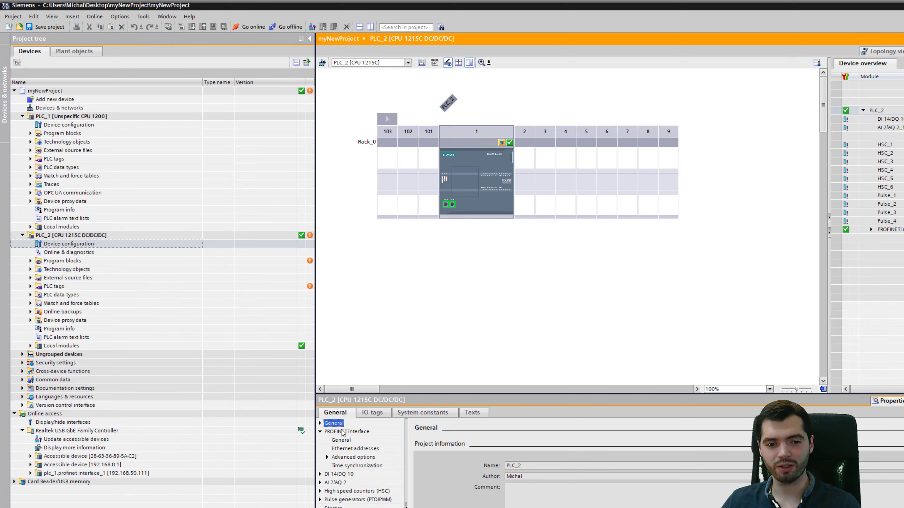
left_click(352, 449)
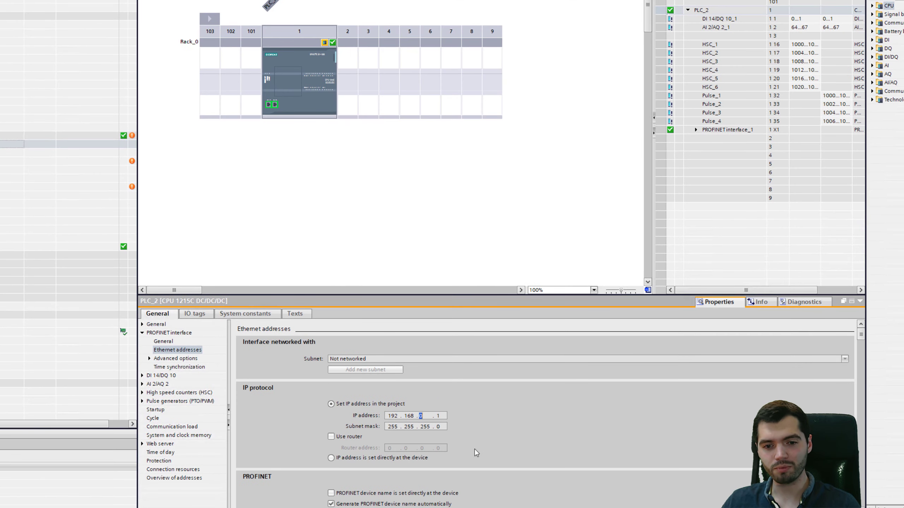
Take PLC_2 offline and set its project IP address to 192.168.0.105.
left_click(440, 416)
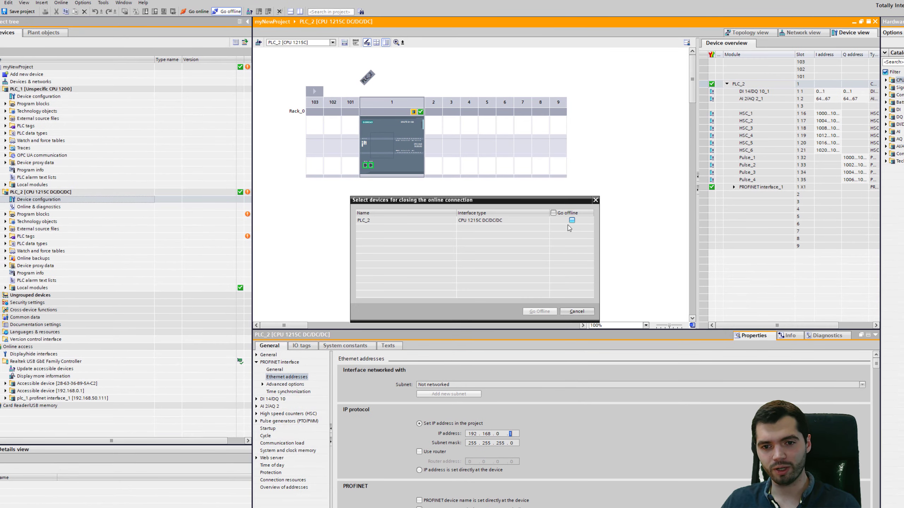
left_click(551, 311)
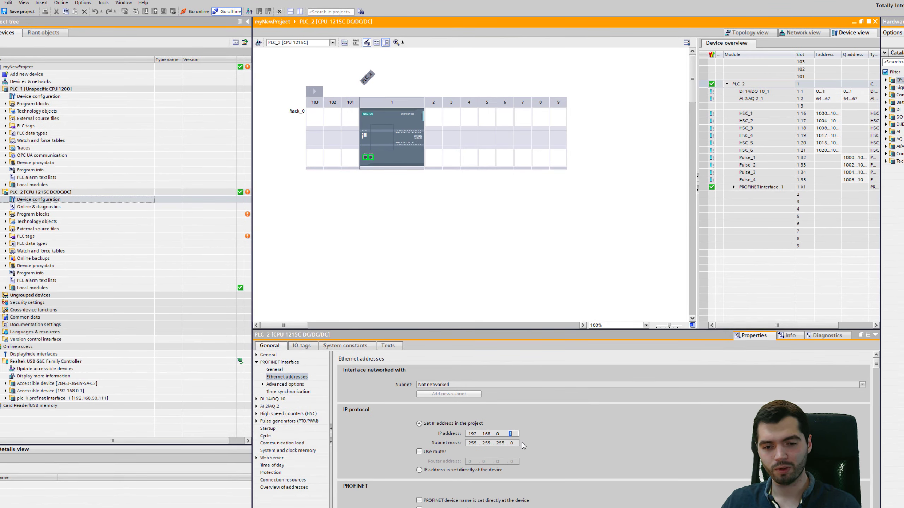
left_click(512, 434)
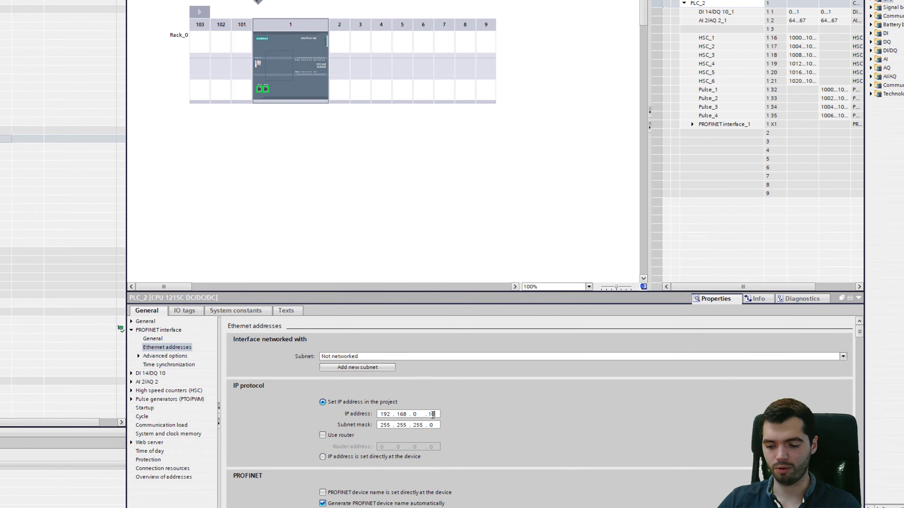
scroll(551, 422, "down", 3)
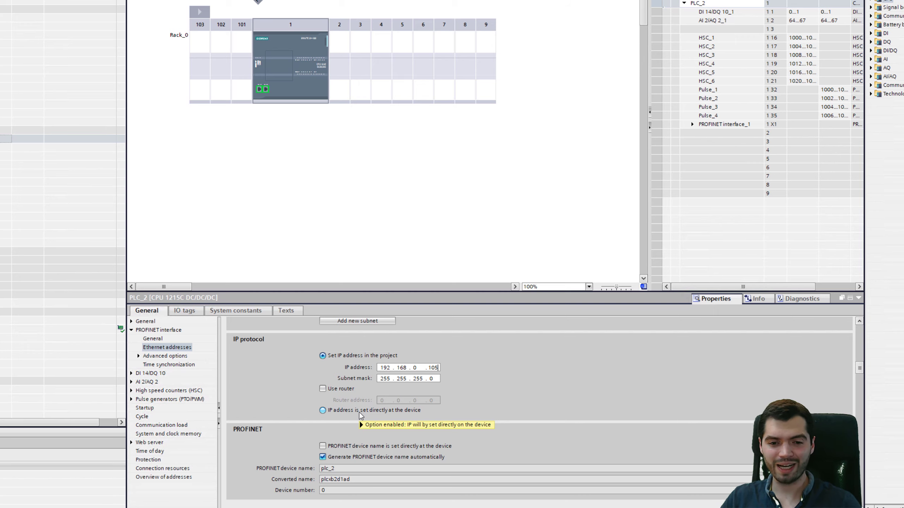
mouse_move(359, 413)
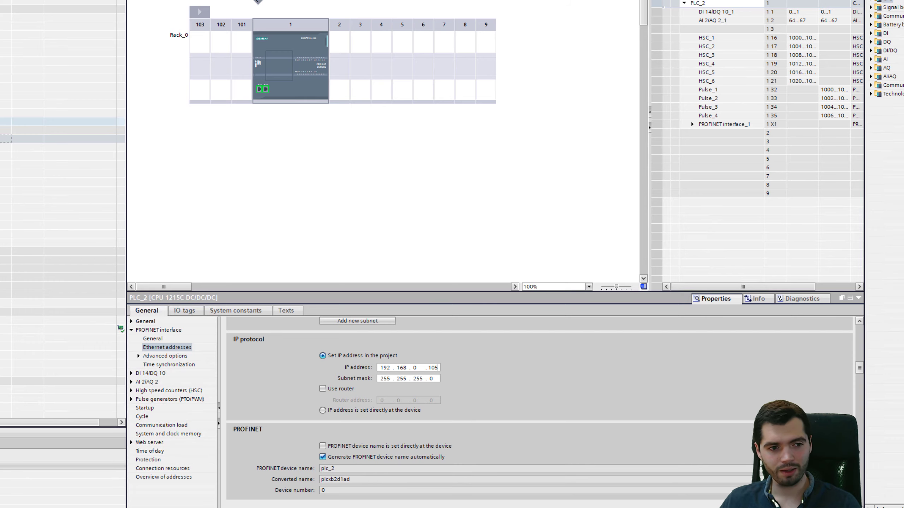
scroll(569, 394, "up", 1)
scroll(569, 394, "down", 2)
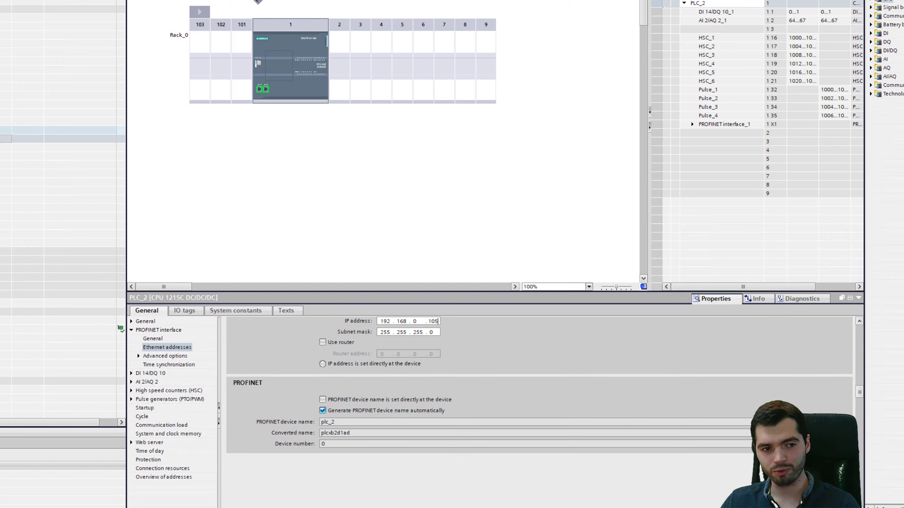
scroll(561, 377, "up", 2)
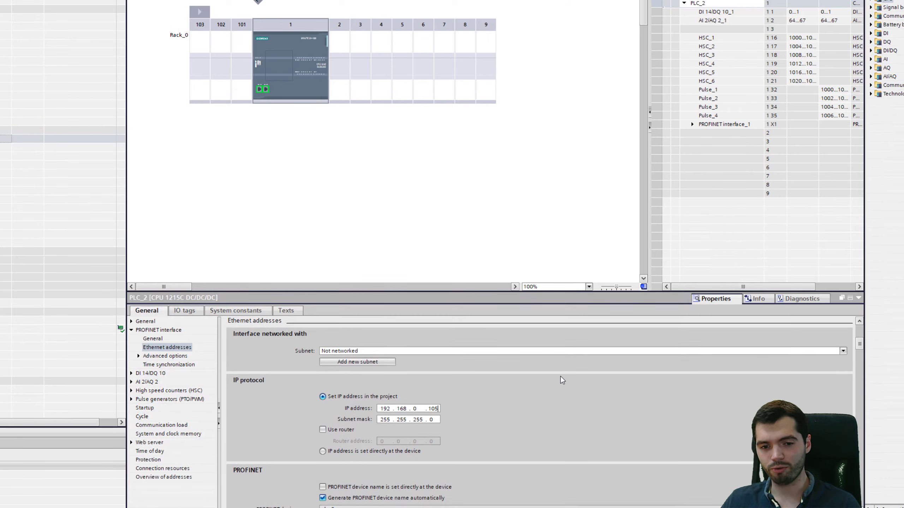
scroll(560, 376, "down", 2)
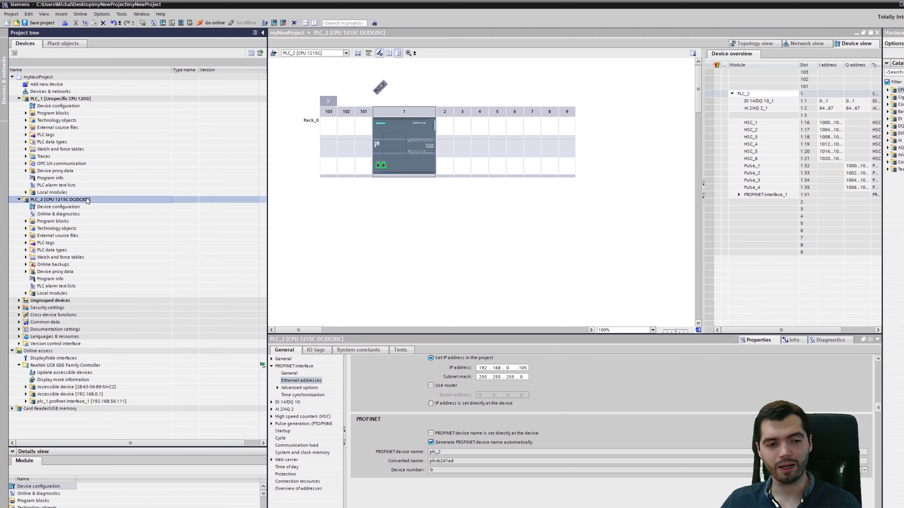
Rename PLC_2 to S71200_V3 in the project.
right_click(87, 201)
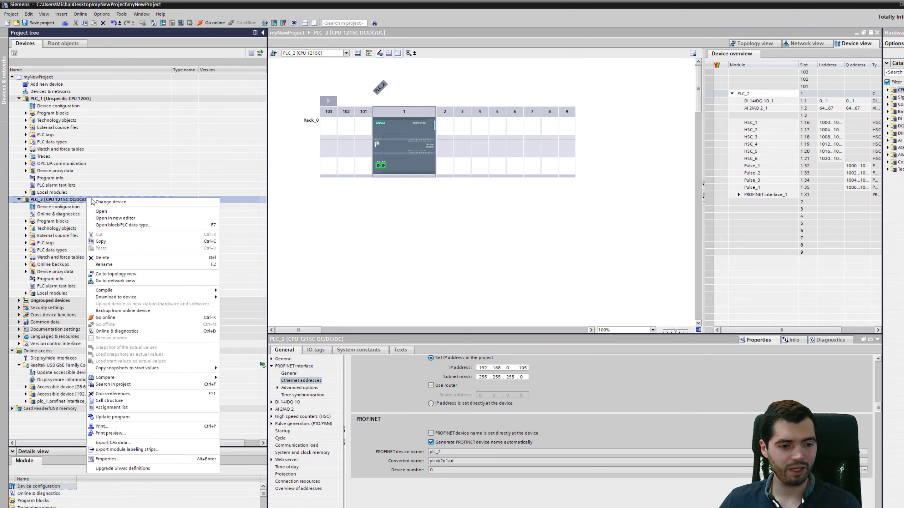
left_click(155, 264)
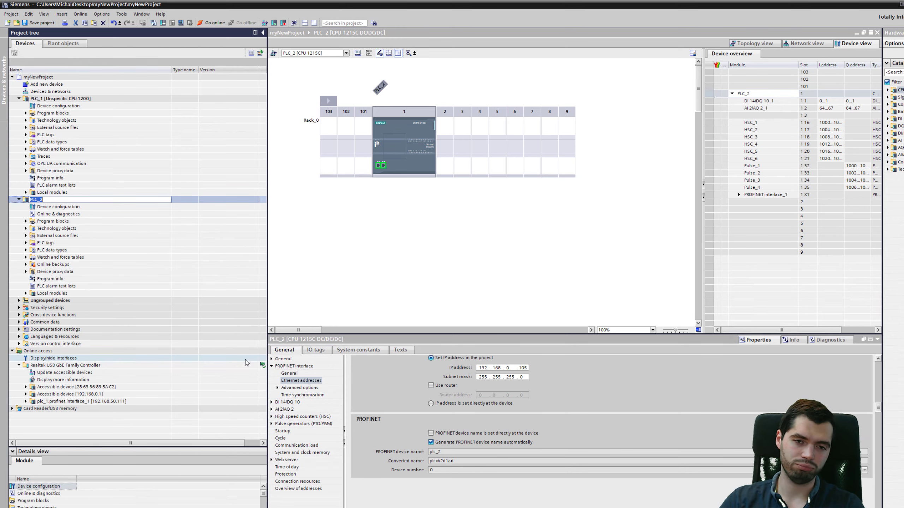
type("17")
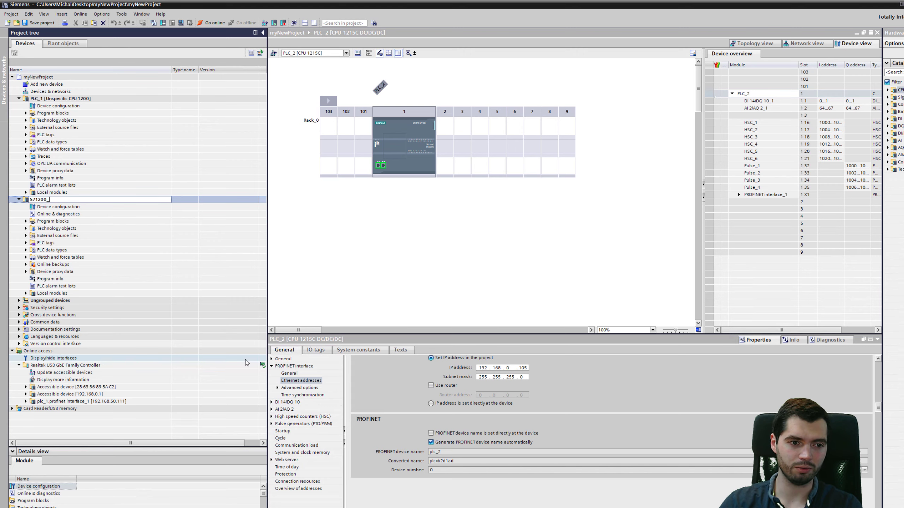
key("Return")
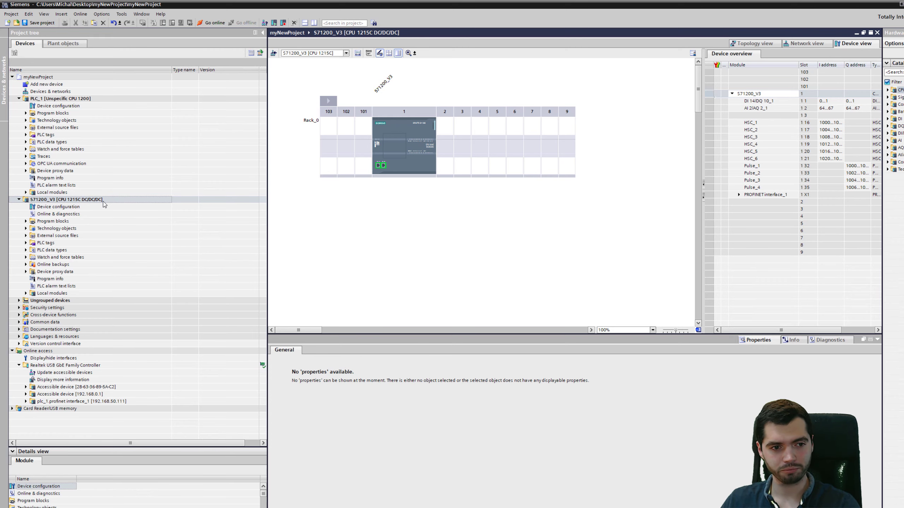
Check the automatically generated PROFINET device name in the Ethernet addresses of the S71200_V3 CPU.
left_click(410, 174)
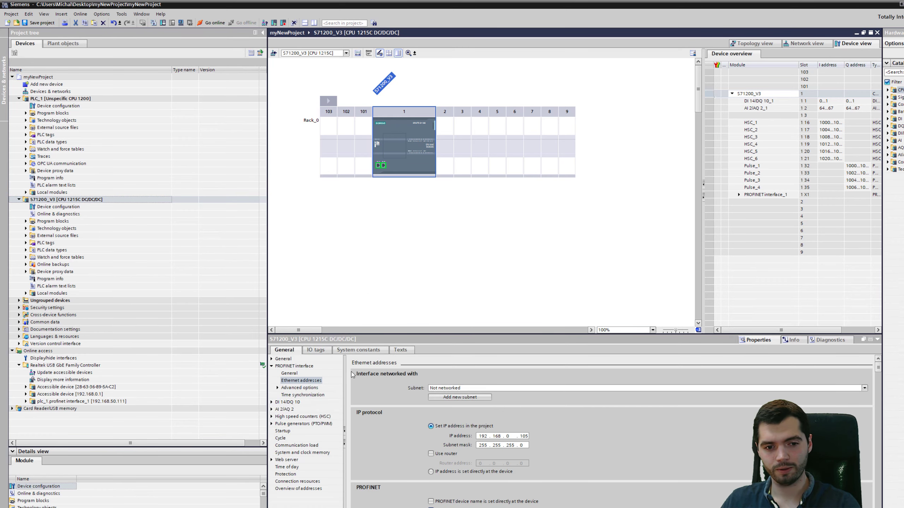
scroll(626, 448, "down", 1)
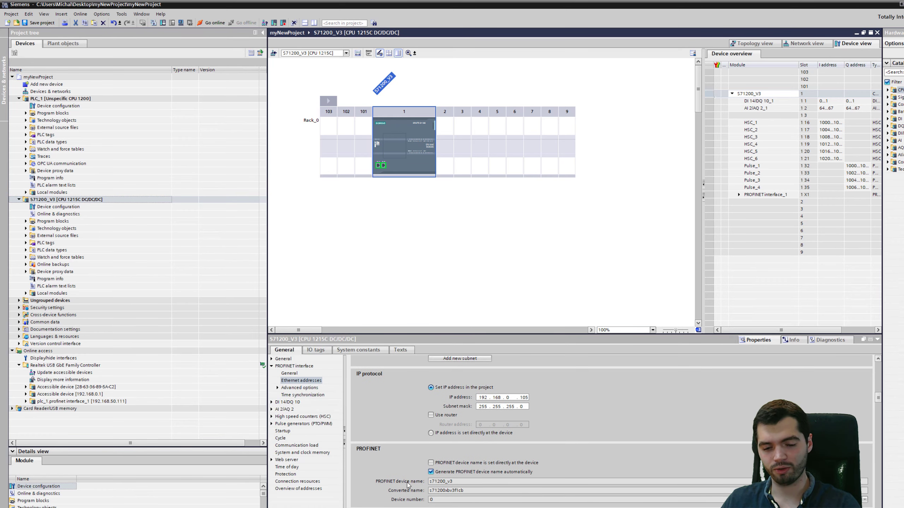
left_click_drag(463, 483, 417, 483)
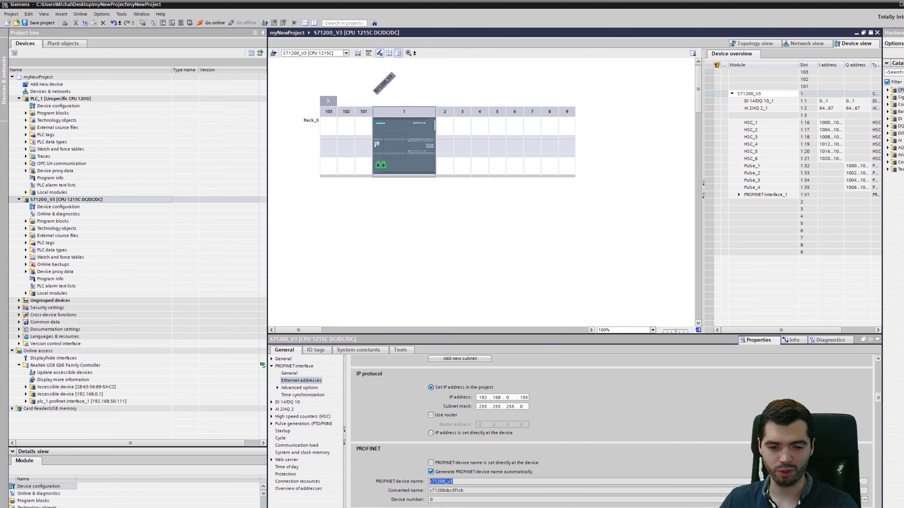
left_click(437, 117)
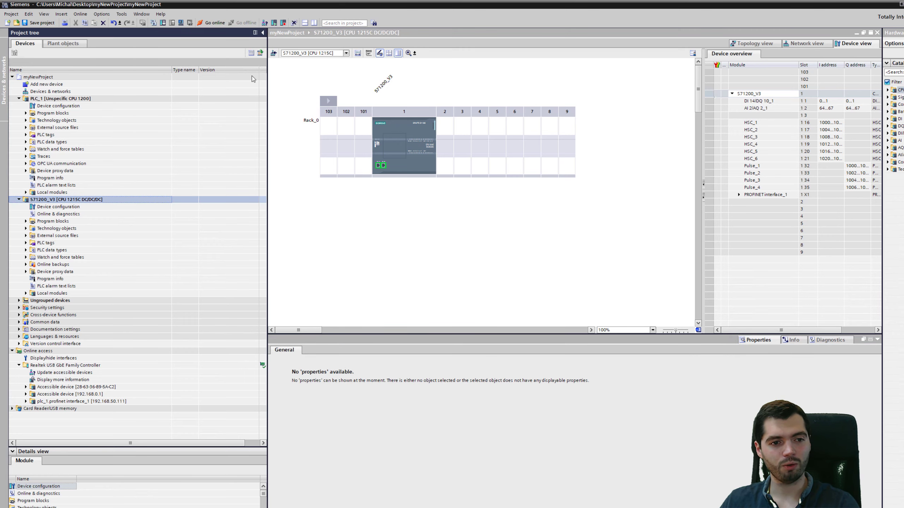
Download the S71200_V3 configuration to the CPU 1215C found at 192.168.0.1 and start its modules on completion.
left_click(164, 24)
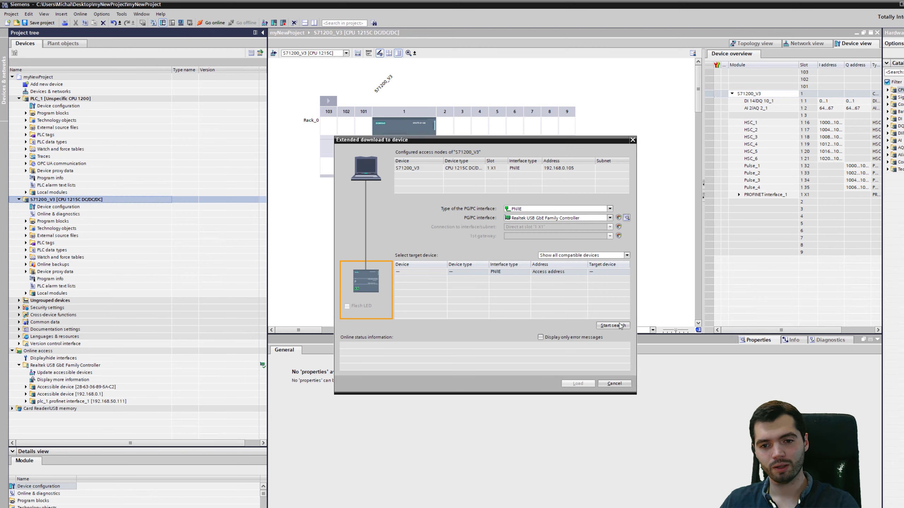
left_click(613, 325)
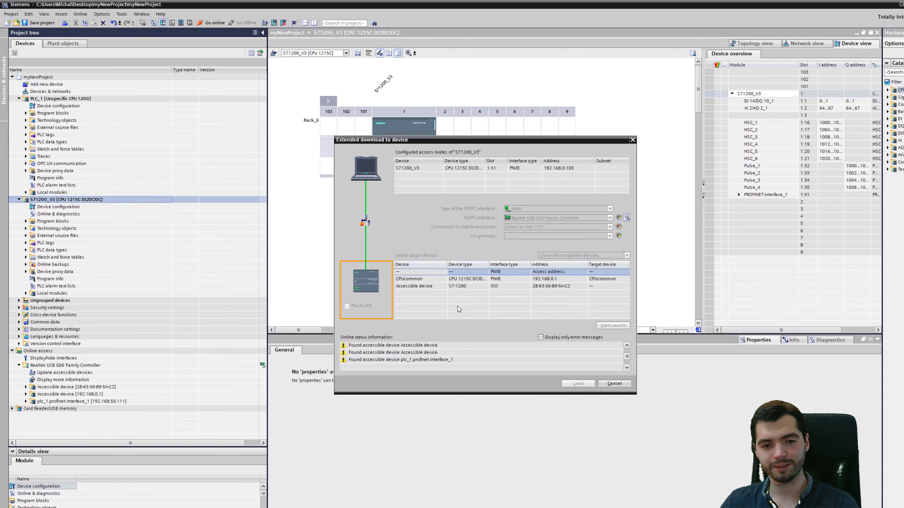
left_click(511, 279)
left_click(577, 384)
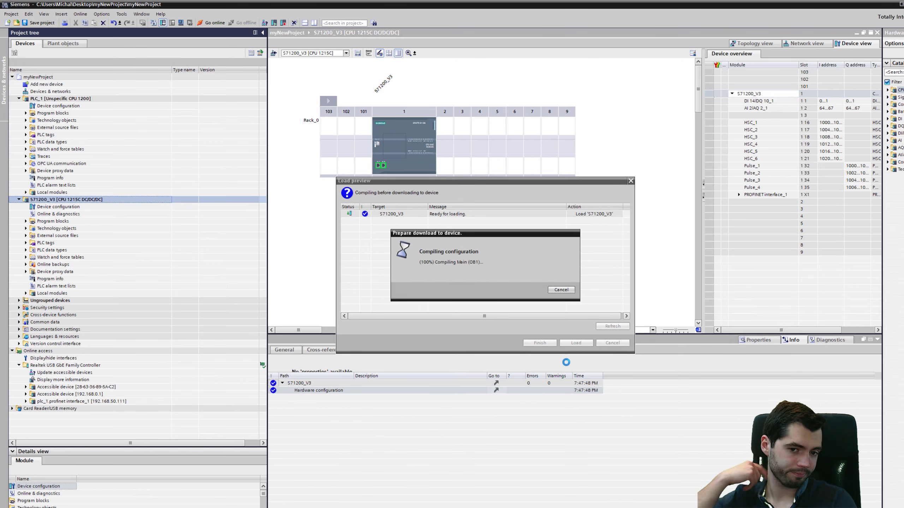
left_click(578, 344)
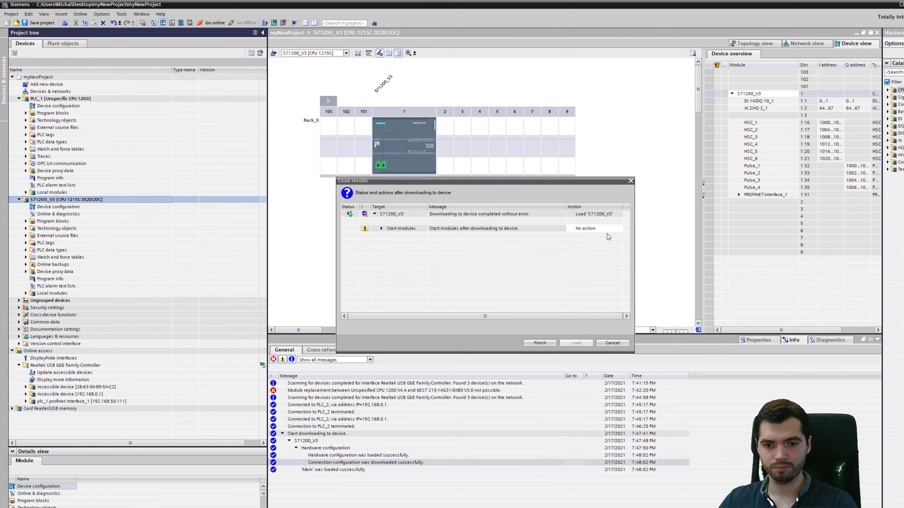
left_click(607, 229)
left_click(608, 240)
left_click(540, 342)
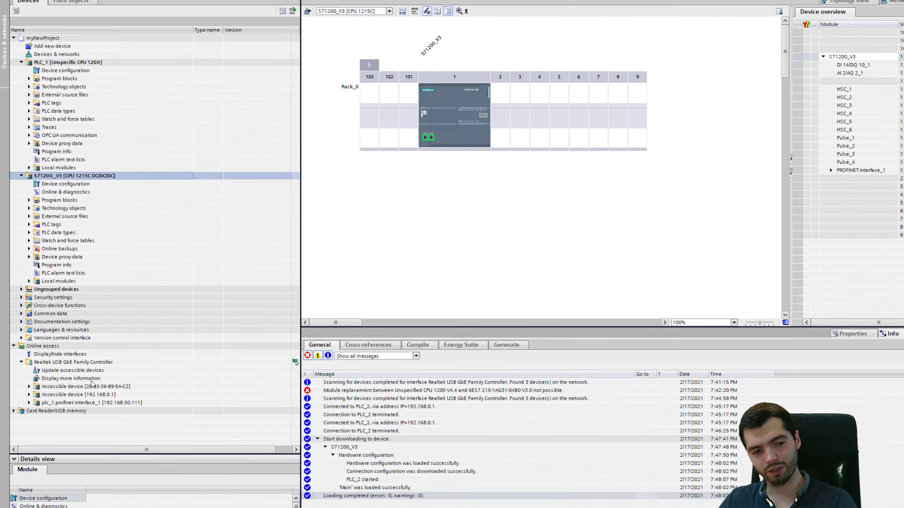
Rescan the accessible devices on the Realtek USB GbE Family Controller and review the adapter's local and project-specific IP addresses.
double_click(104, 370)
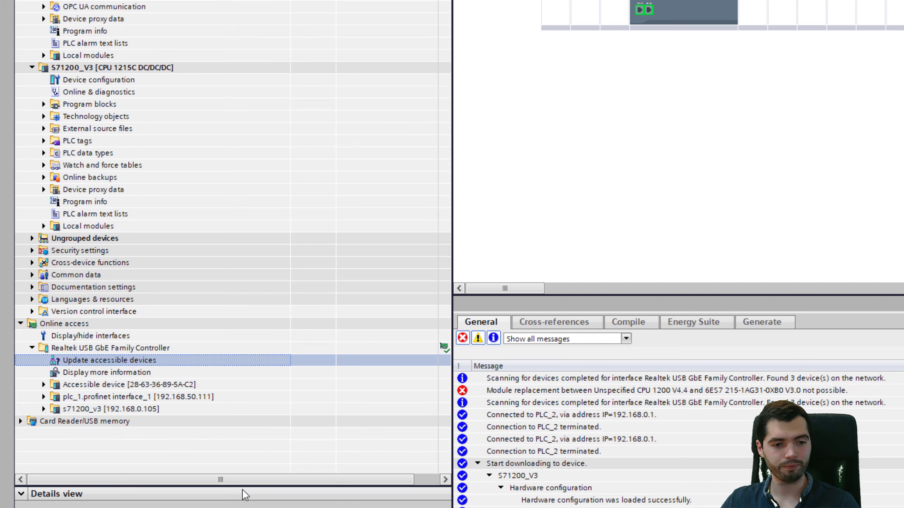
right_click(169, 350)
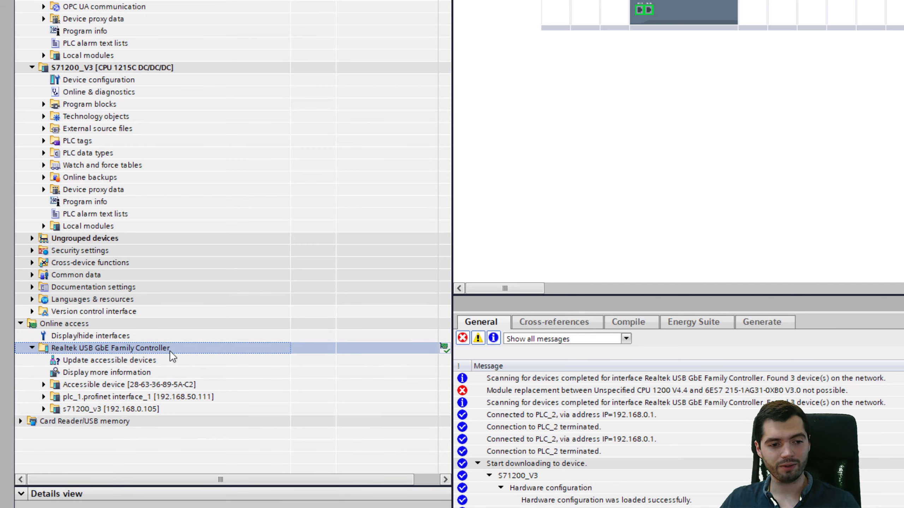
left_click(220, 480)
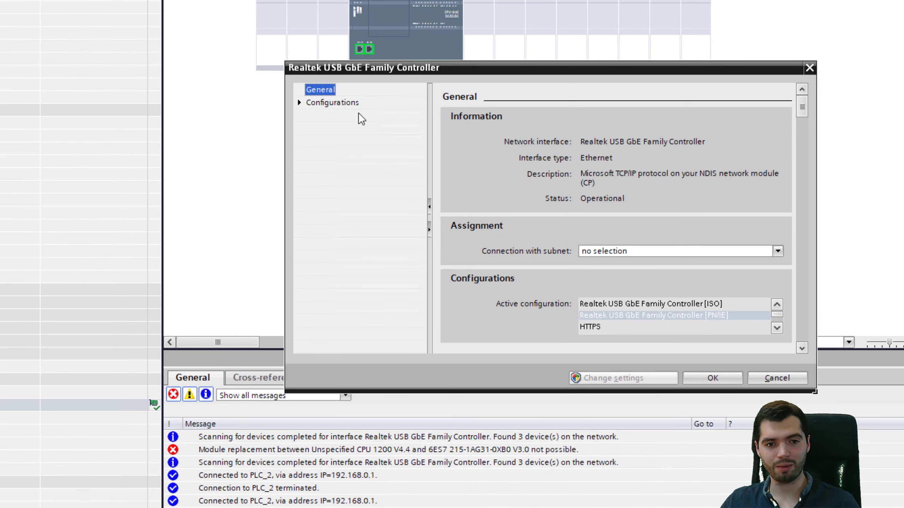
left_click(350, 104)
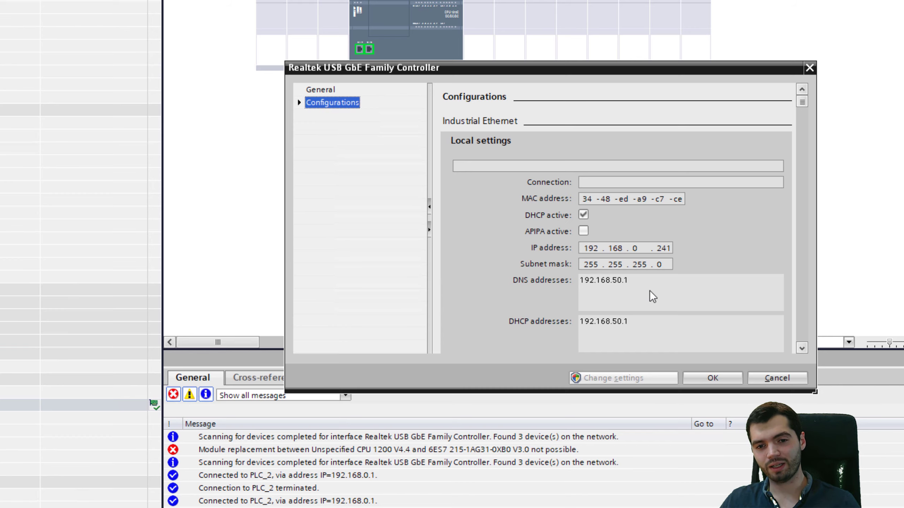
scroll(734, 234, "down", 3)
scroll(785, 154, "down", 2)
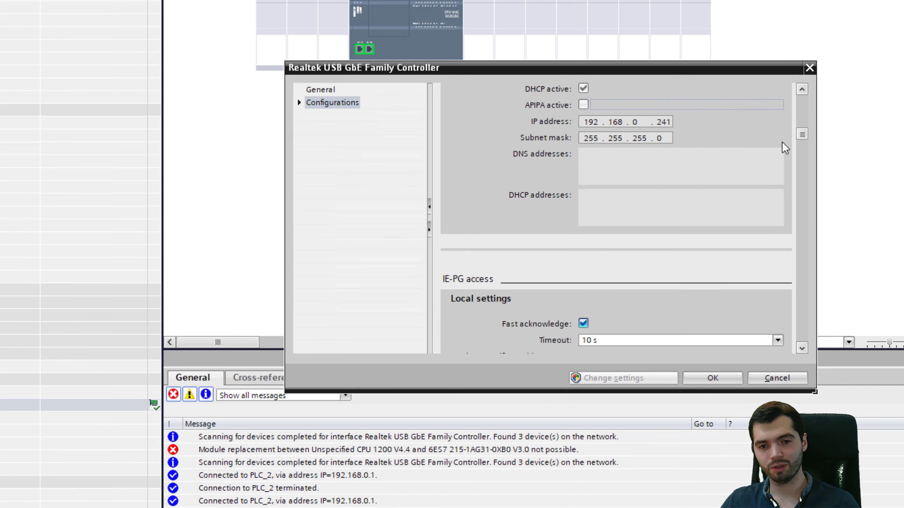
scroll(785, 149, "down", 1)
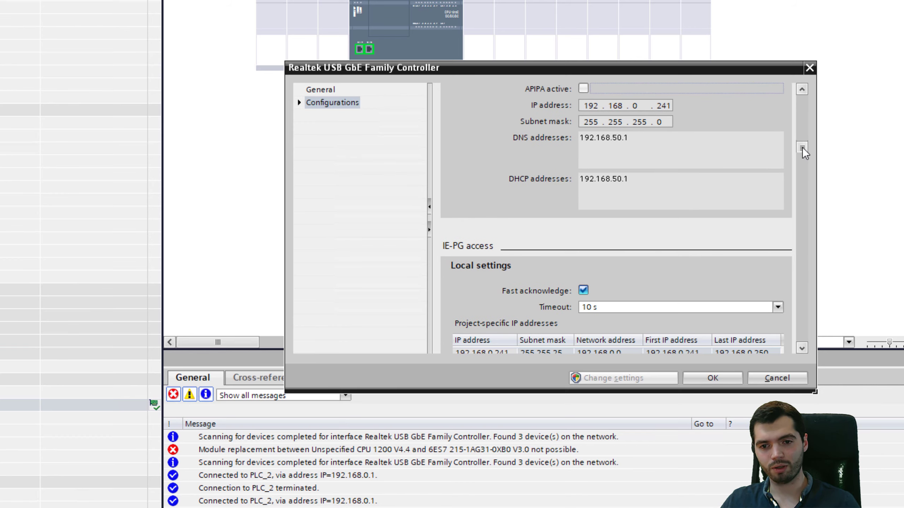
left_click_drag(803, 149, 803, 184)
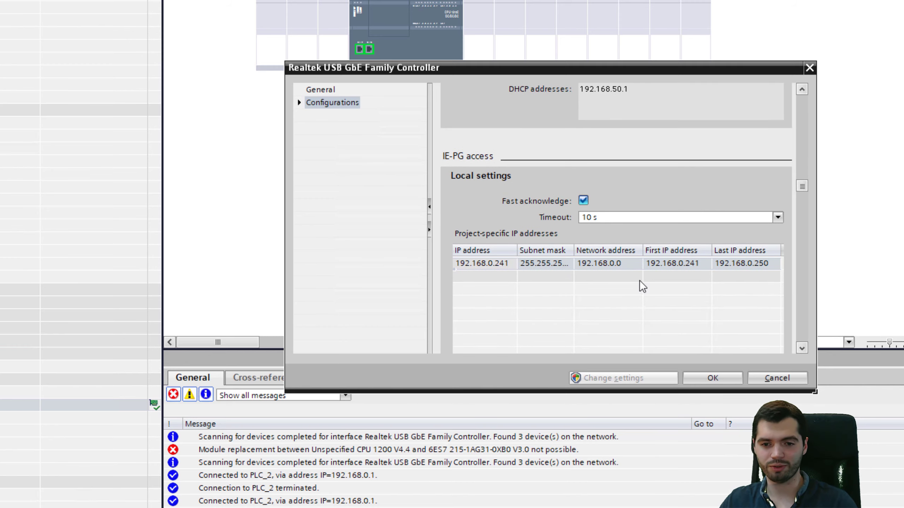
left_click(710, 383)
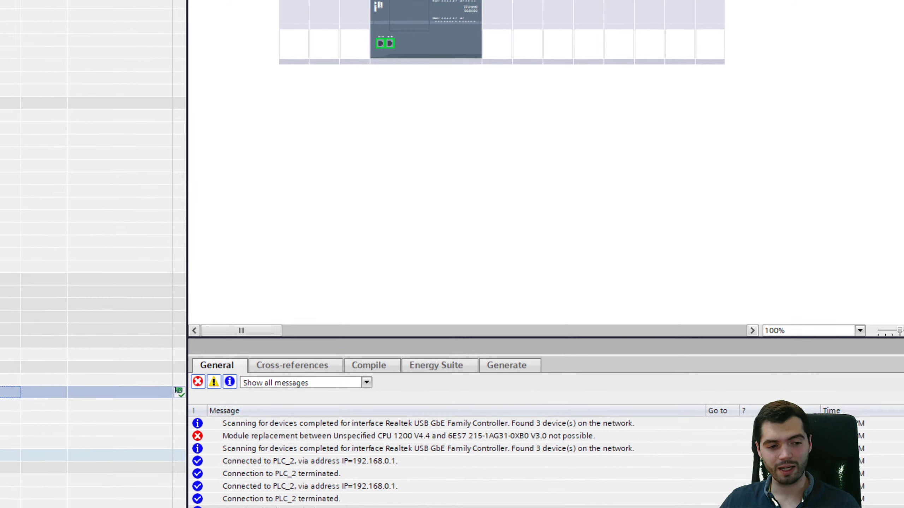
Expand the online s71200_v3 device and select the accessible device listed only by its MAC address.
left_click(37, 339)
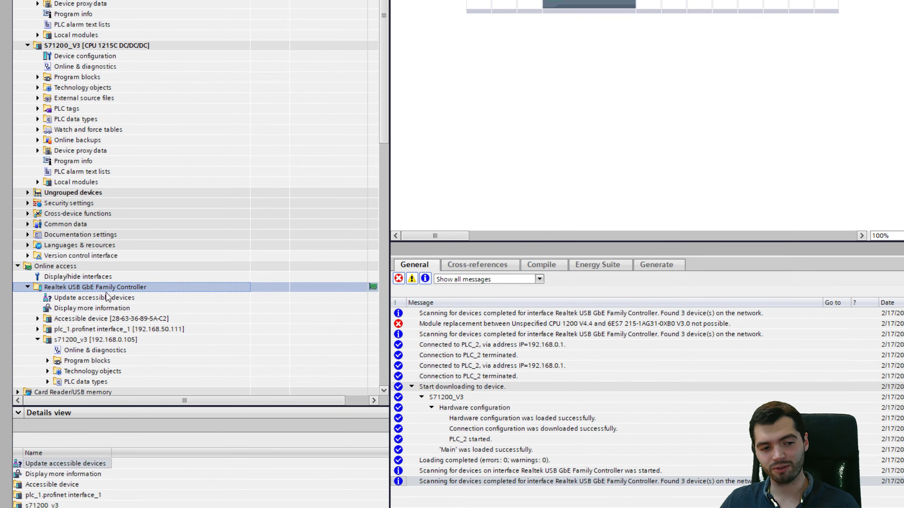
scroll(107, 297, "down", 2)
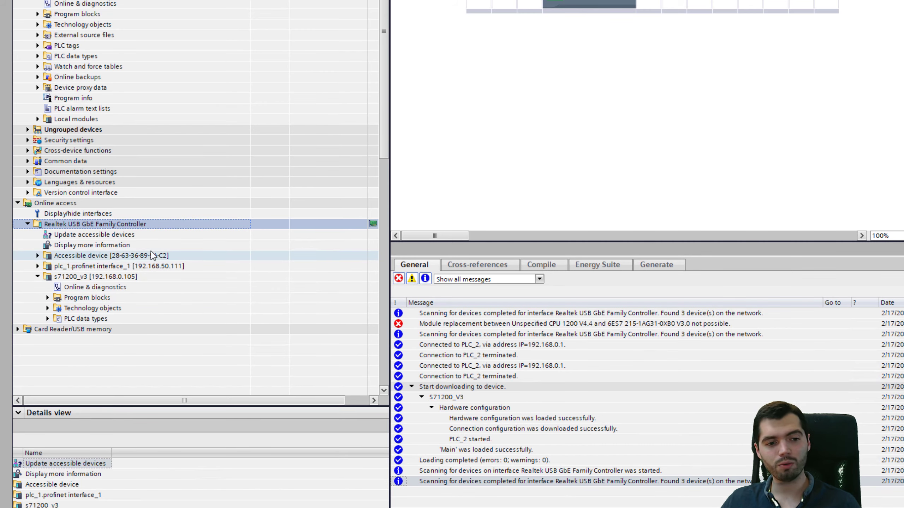
left_click(118, 256)
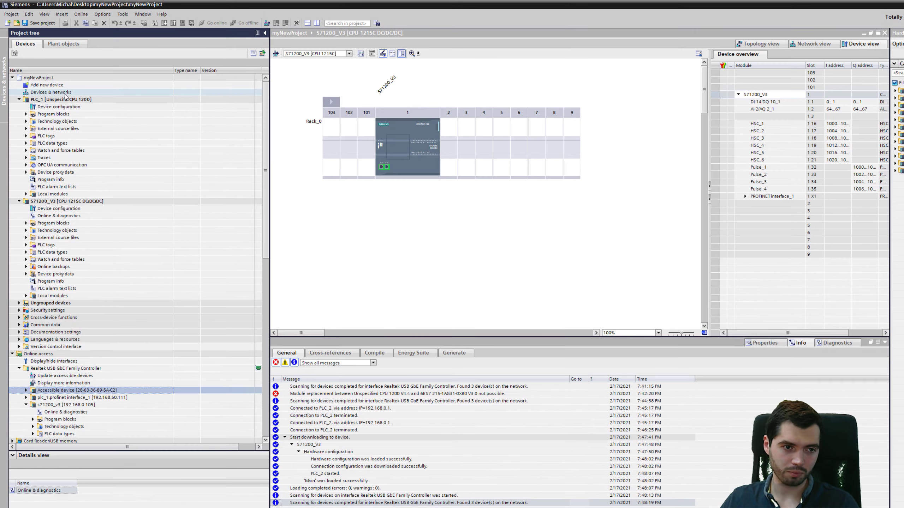
Open hardware detection for the unspecified PLC_1 and search for devices over PN/IE with the Realtek USB GbE Family Controller.
double_click(50, 92)
double_click(296, 95)
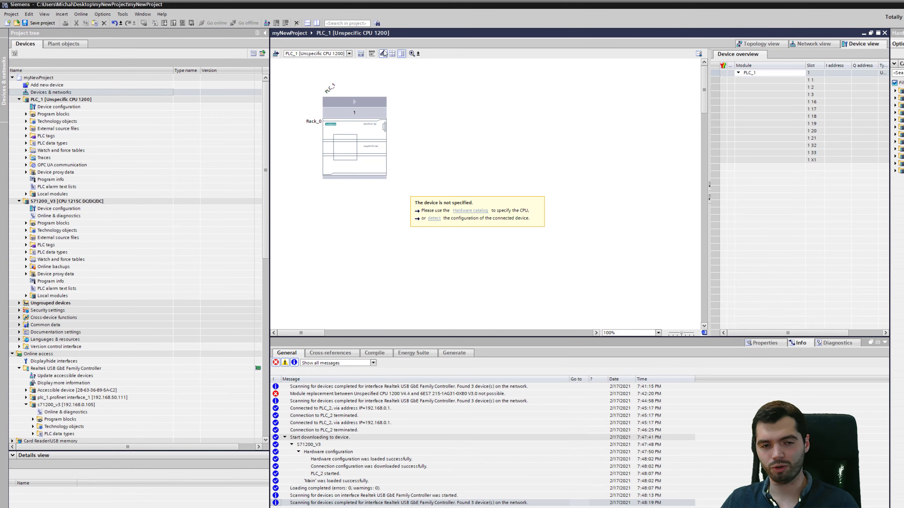
left_click(433, 219)
left_click(604, 188)
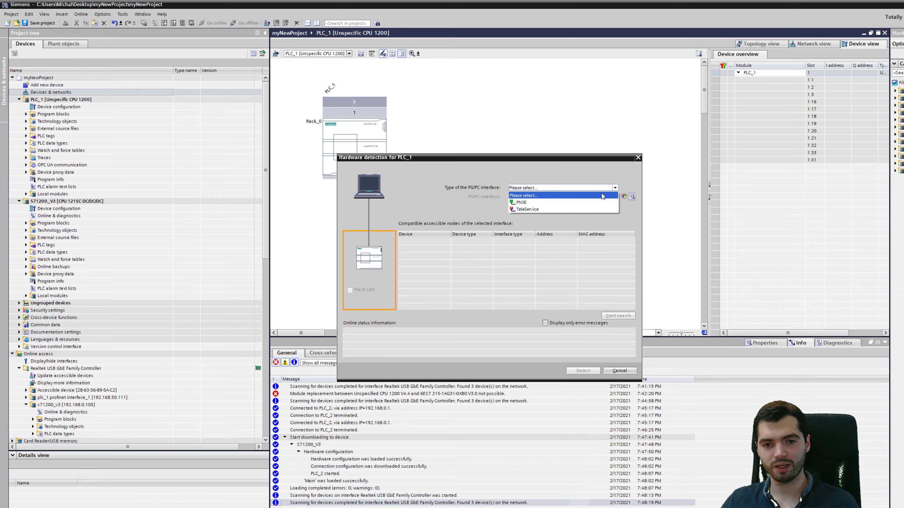
left_click(570, 195)
left_click(596, 197)
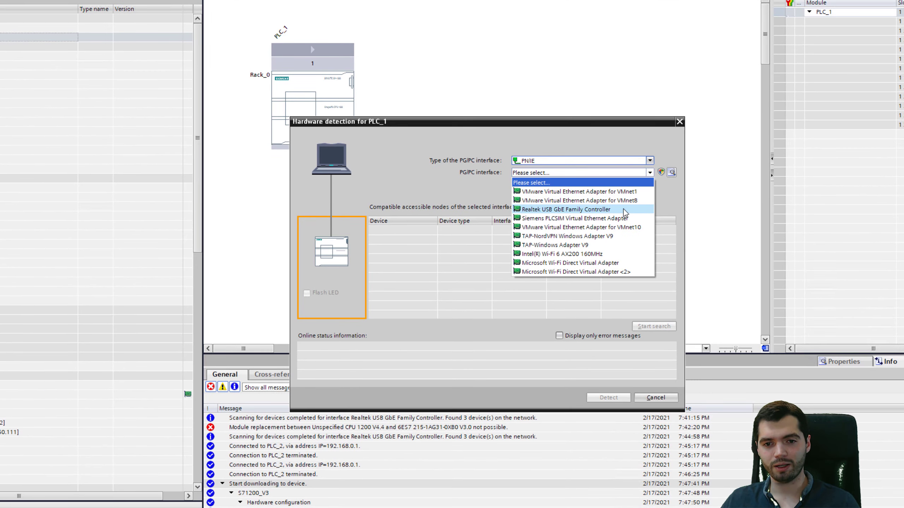
left_click(625, 210)
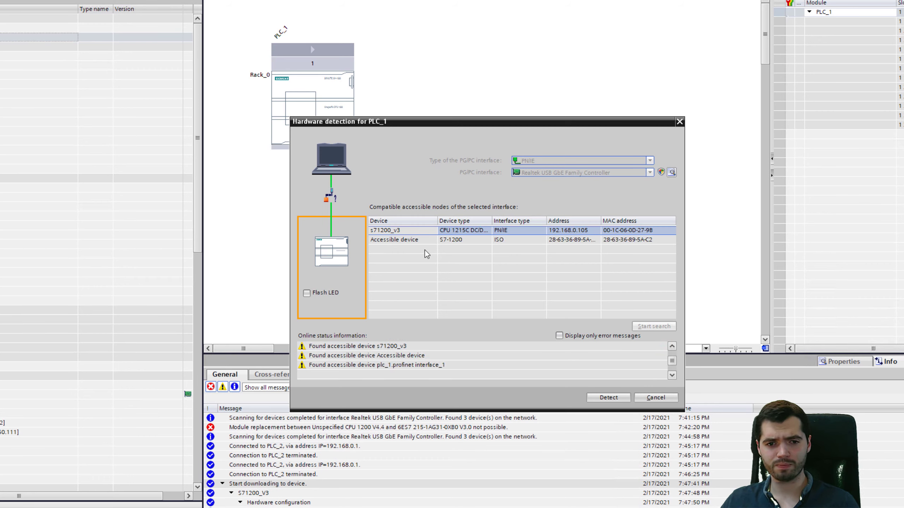
Try to detect the hardware of the S7-1200 accessible device that has an ISO interface, and close the detection dialog.
left_click(418, 241)
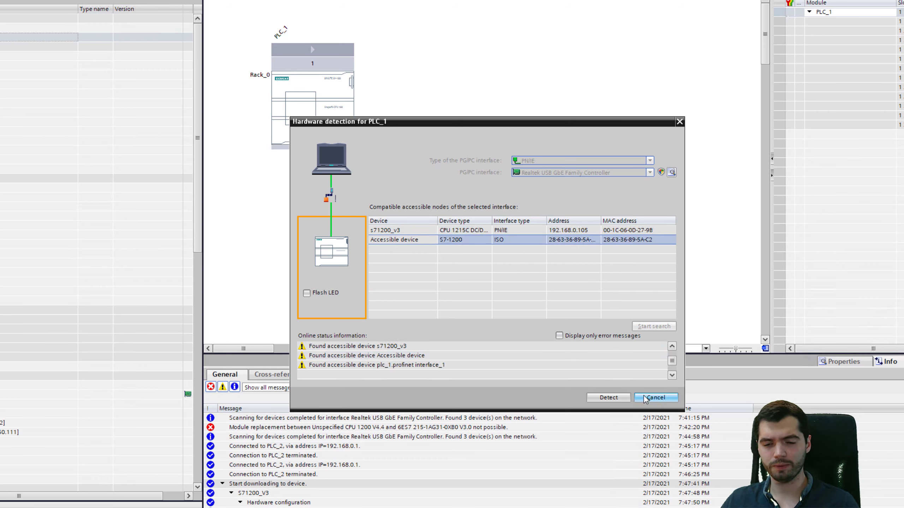
left_click(609, 398)
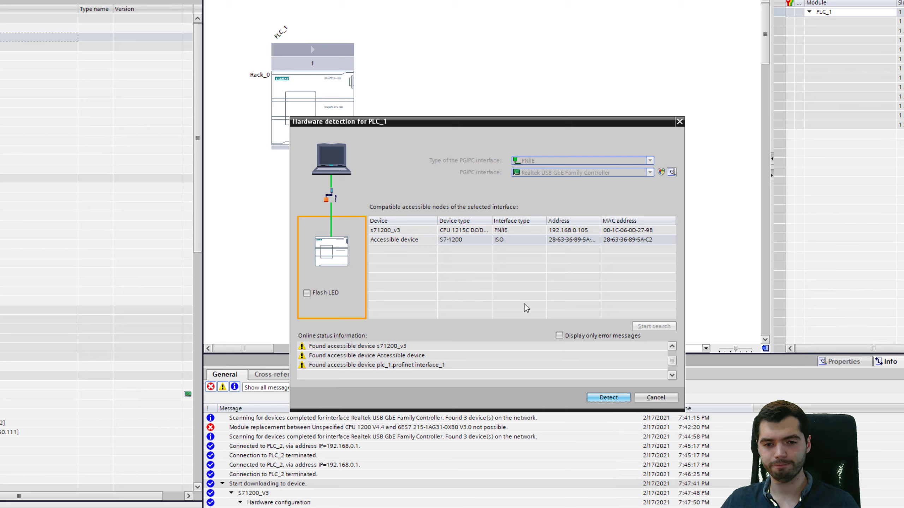
left_click(613, 402)
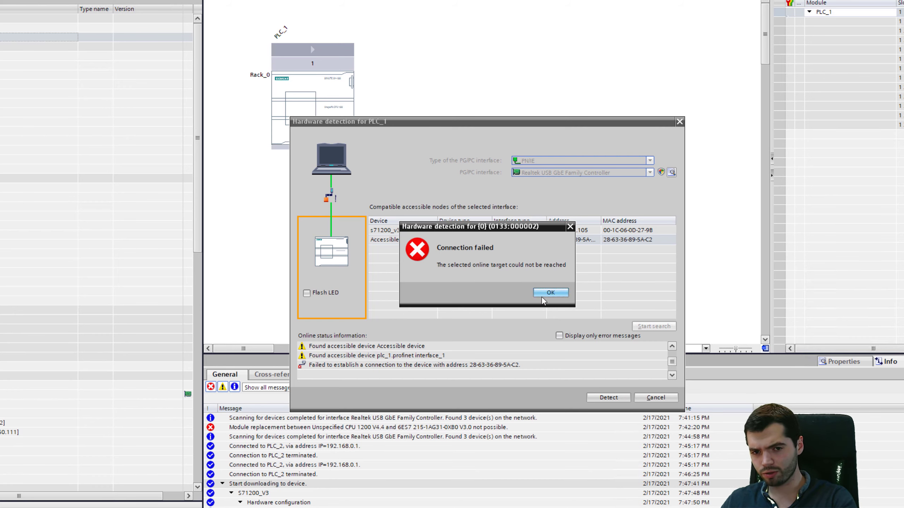
left_click(551, 292)
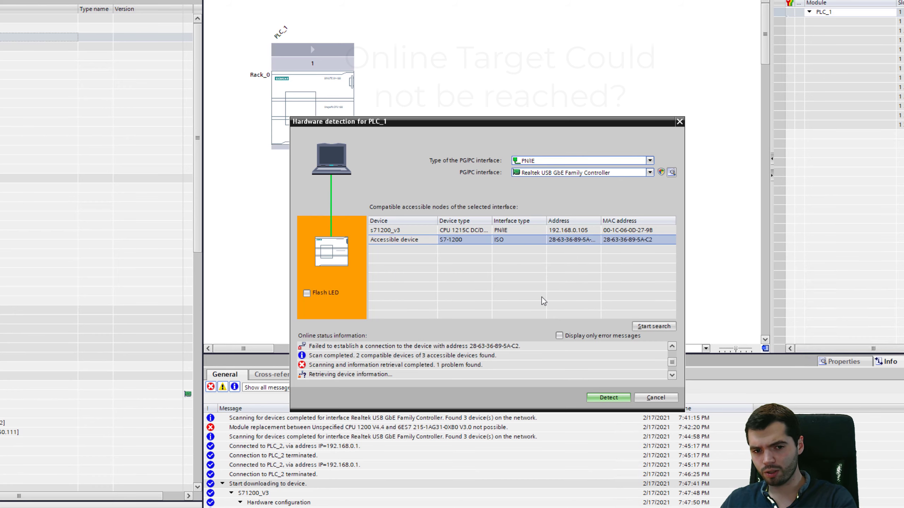
left_click(645, 397)
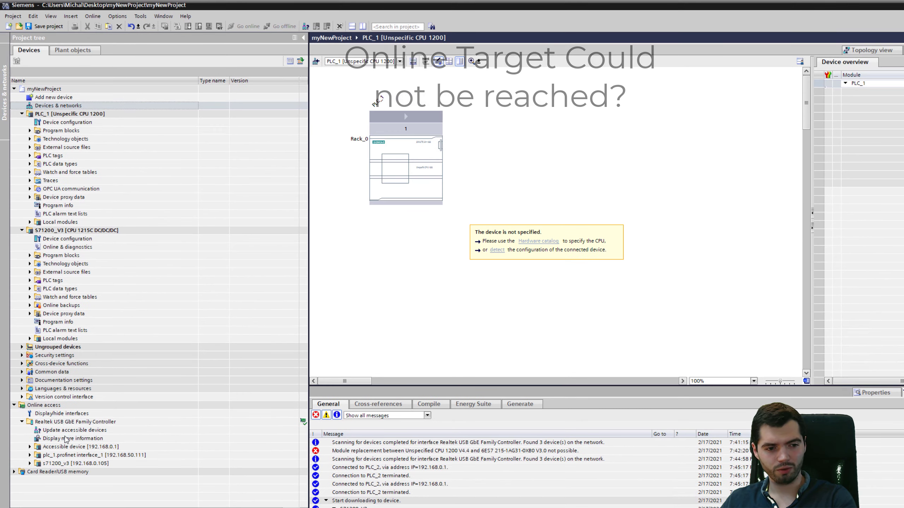
Update the list of accessible devices on the Realtek USB GbE Family Controller.
double_click(66, 430)
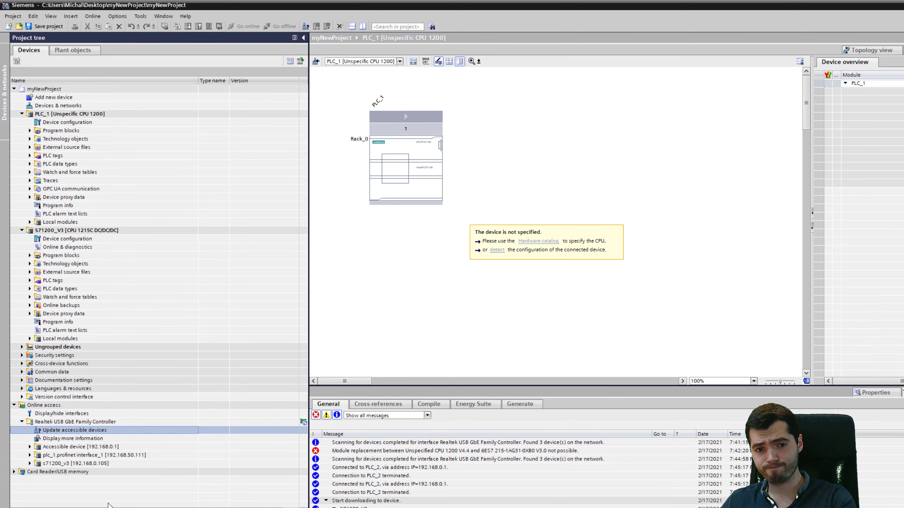
left_click(901, 38)
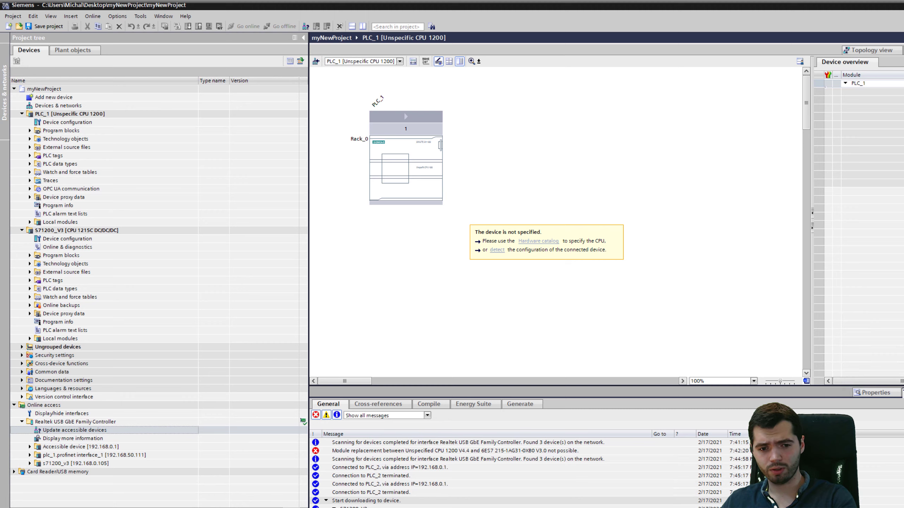
scroll(606, 474, "down", 3)
scroll(607, 473, "up", 3)
left_click(416, 273)
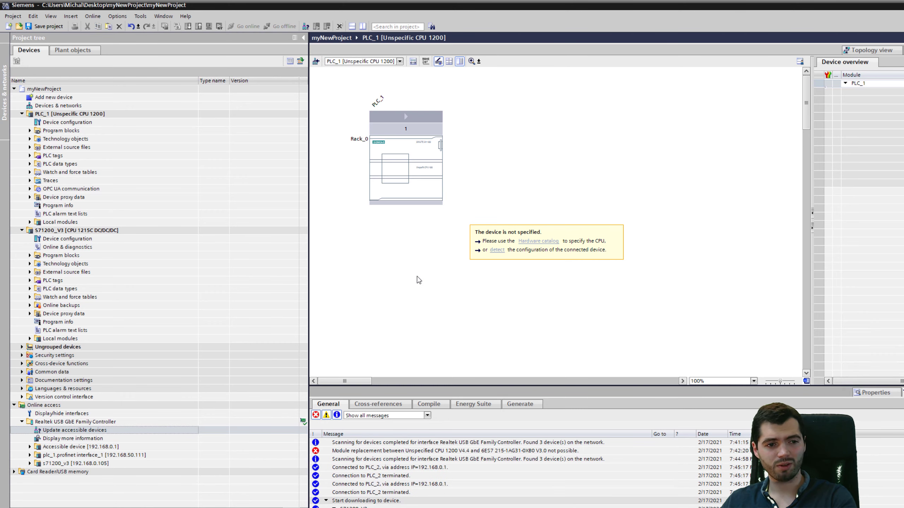
Delete the unspecified PLC_1 station from the project.
left_click(142, 113)
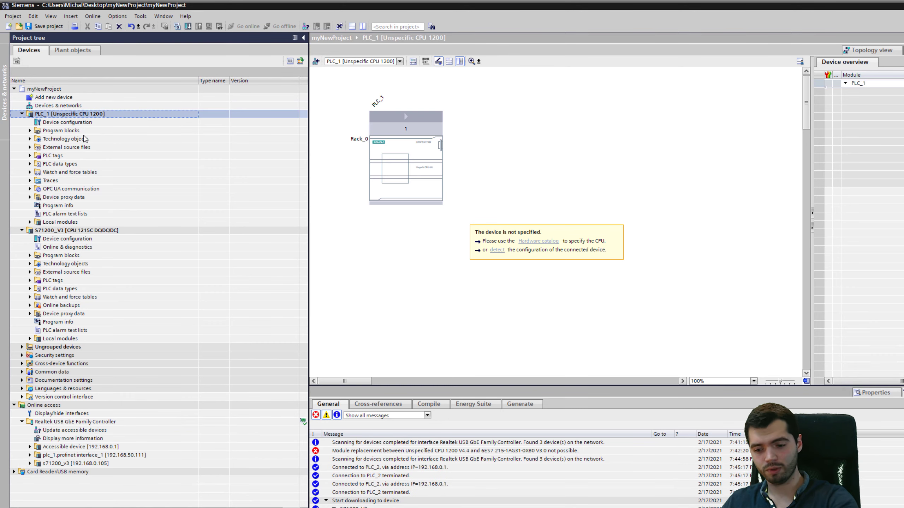
key("Delete")
left_click(581, 333)
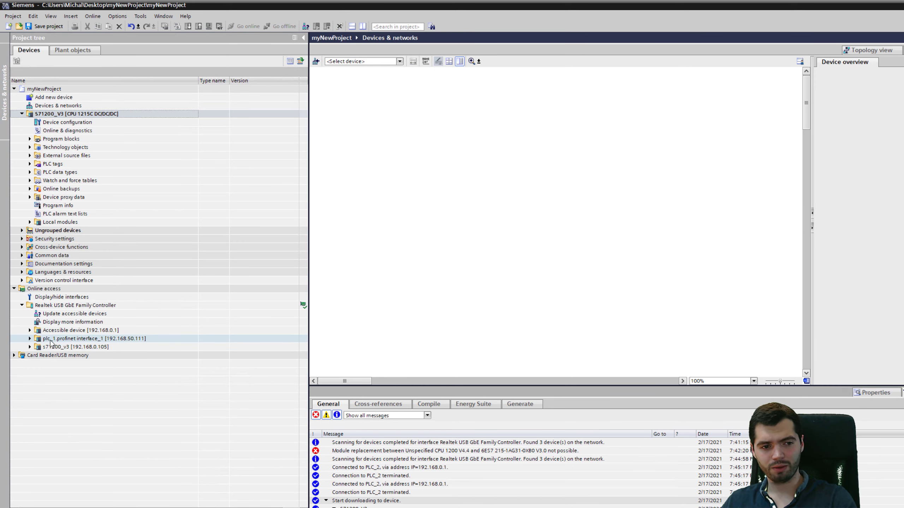
Open the online diagnostics of the accessible device at 192.168.0.1 on the Realtek interface.
double_click(53, 330)
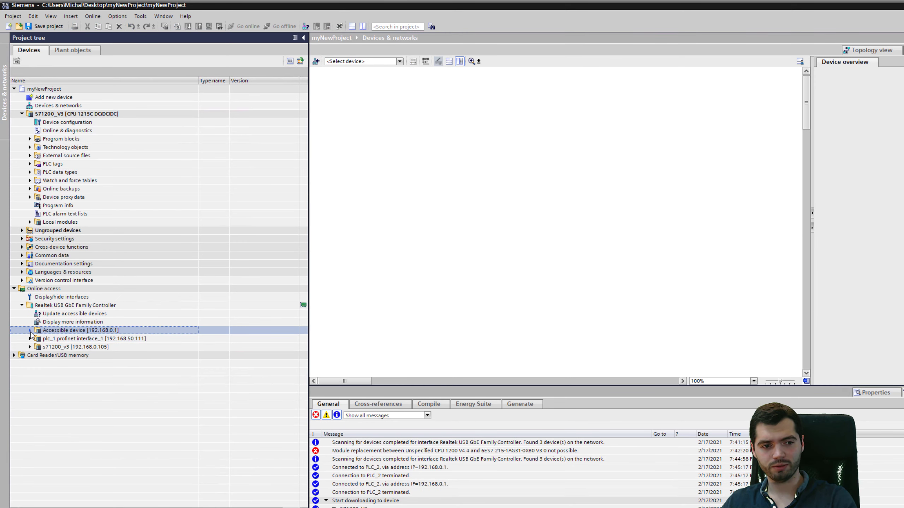
double_click(76, 339)
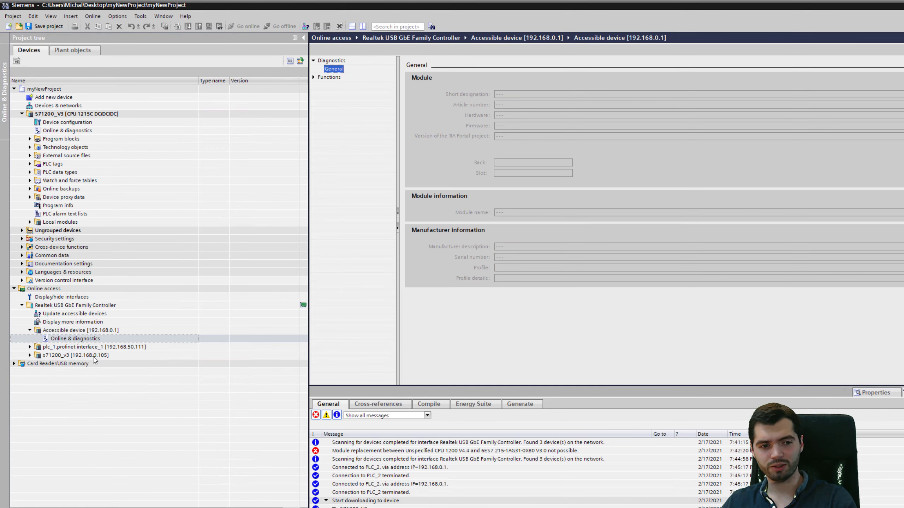
left_click(78, 332)
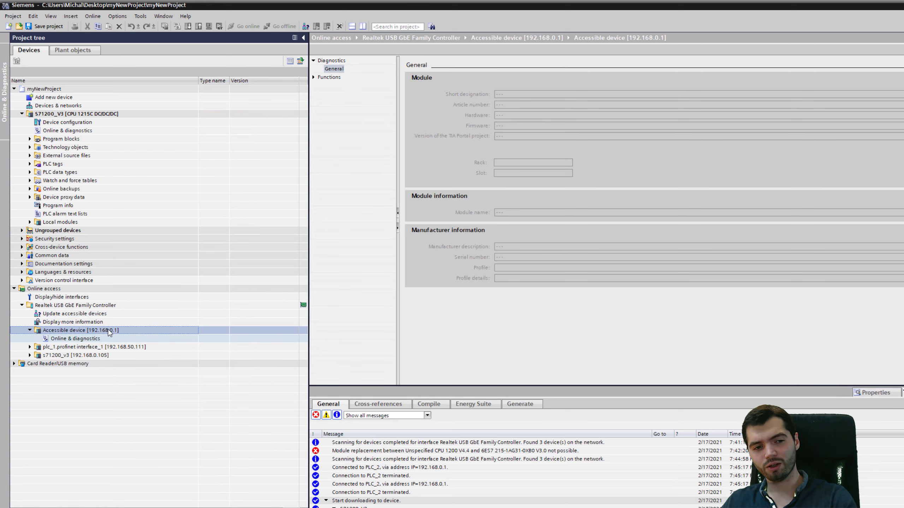
left_click(86, 339)
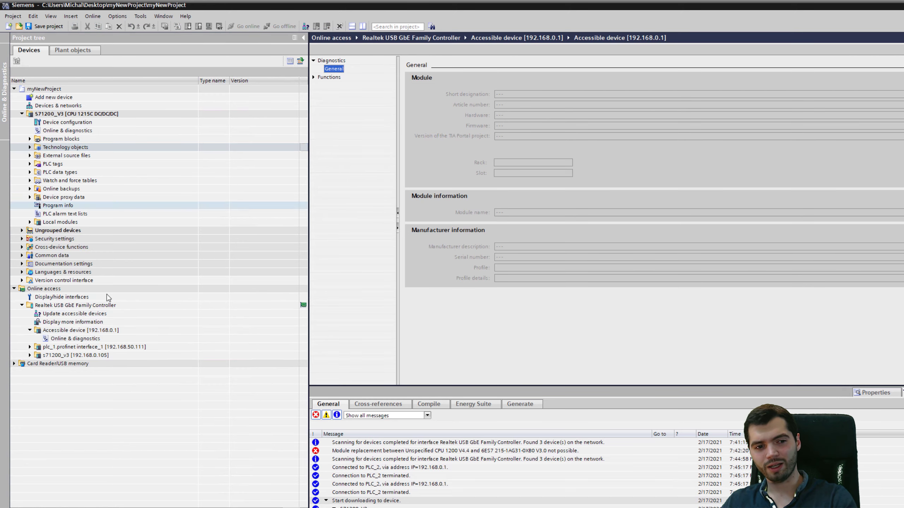
double_click(81, 339)
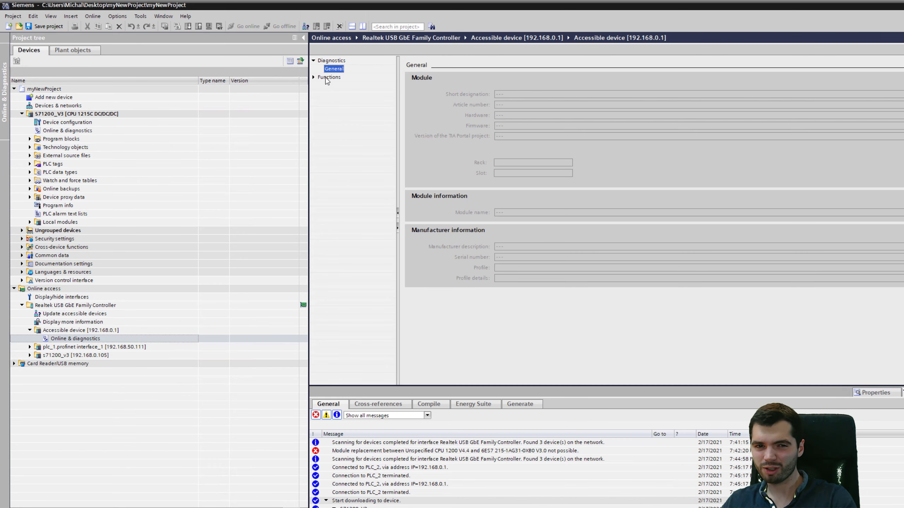
Rescan the Realtek USB GbE Family Controller for accessible devices.
left_click(314, 77)
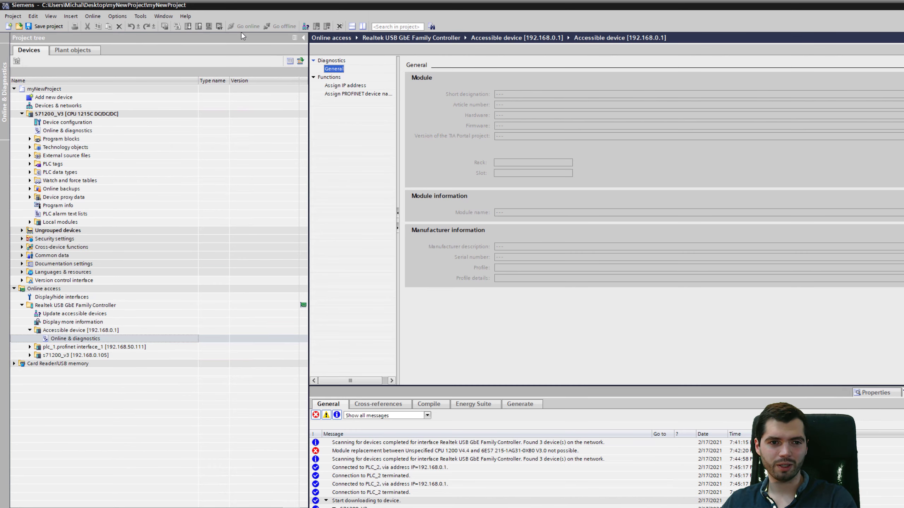
left_click(121, 114)
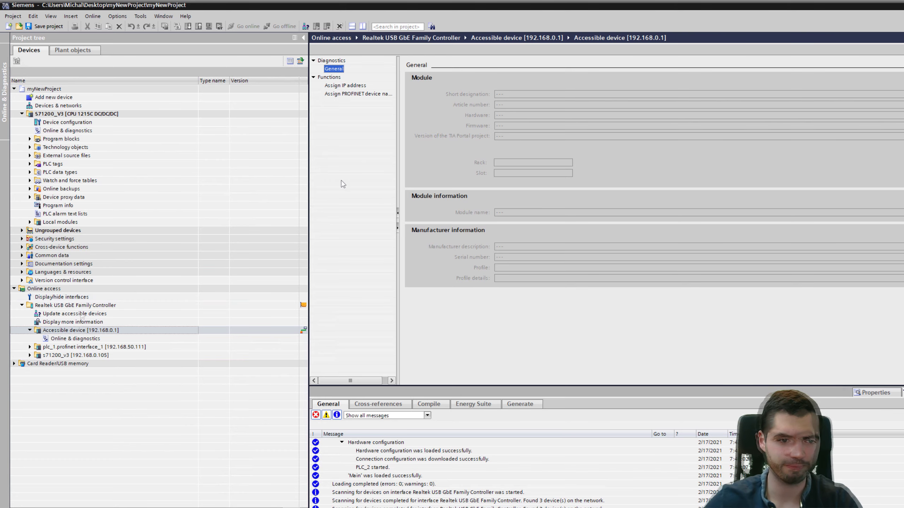
left_click(81, 314)
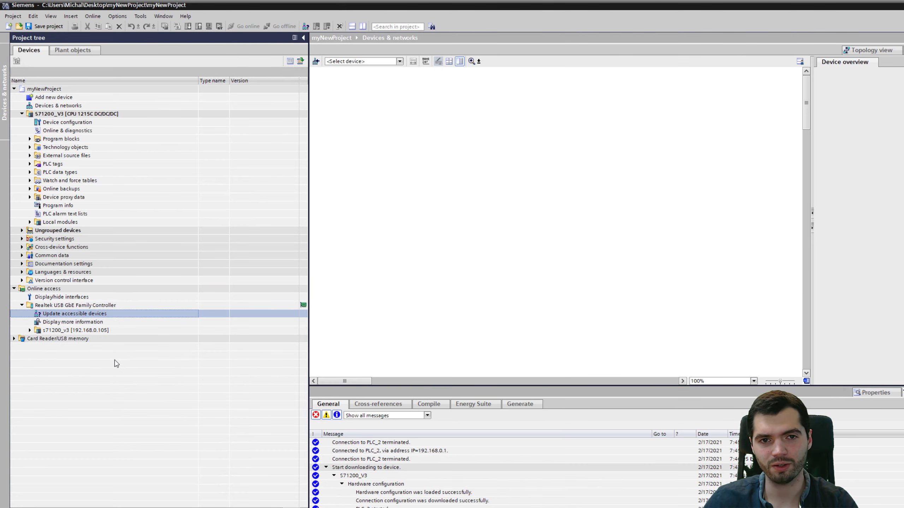
left_click(91, 331)
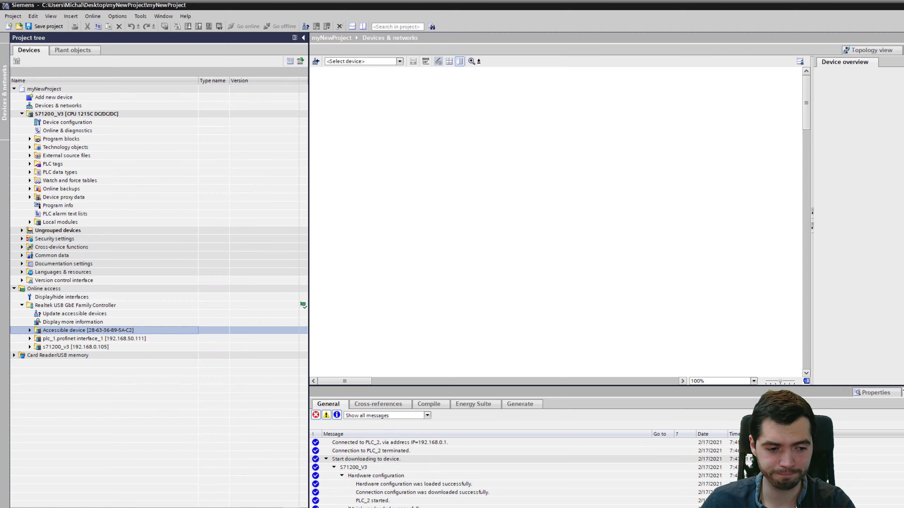
Ping 192.168.0.1 from a Windows Command Prompt, abort the ping and close the Command Prompt.
key("super")
type("cmd")
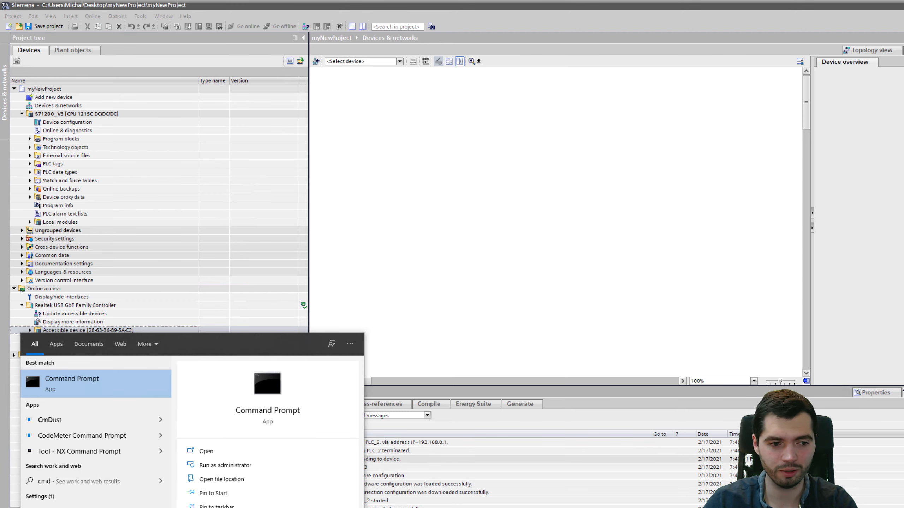
key("Return")
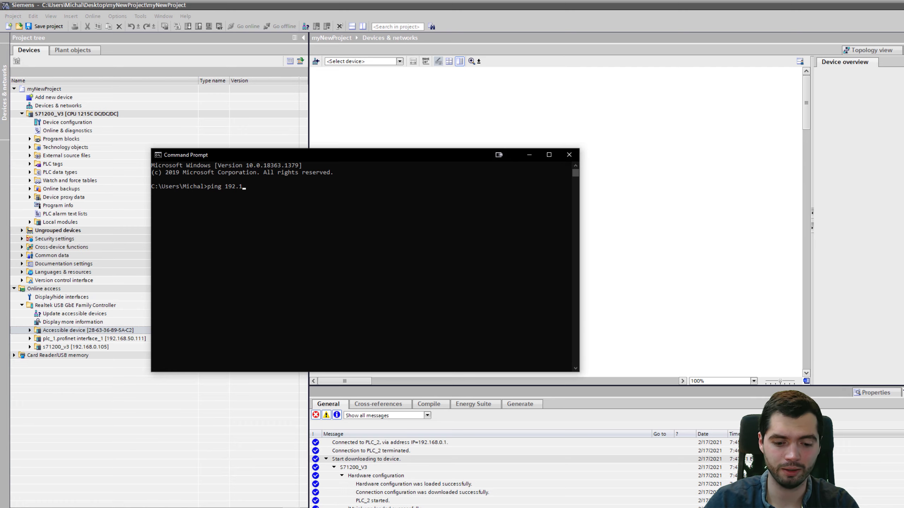
type("ping 192.168.0.1")
key("Return")
key("ctrl+c")
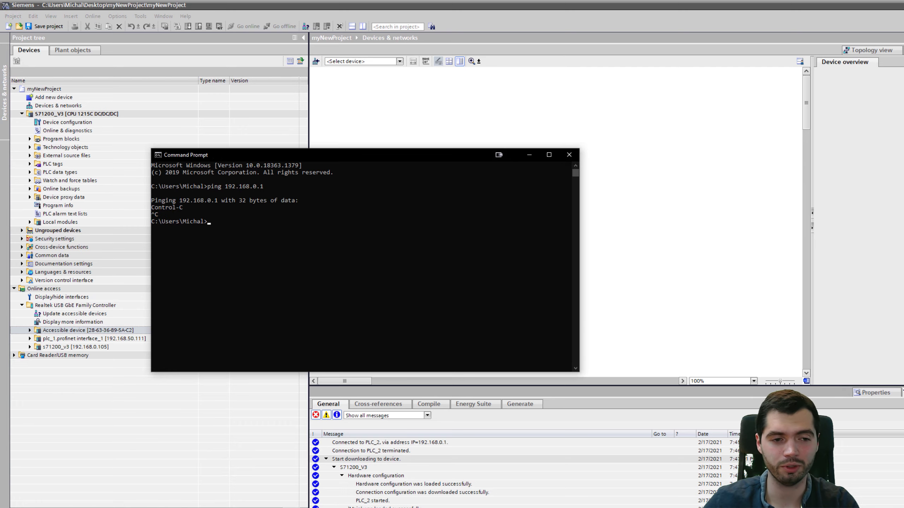
left_click(569, 155)
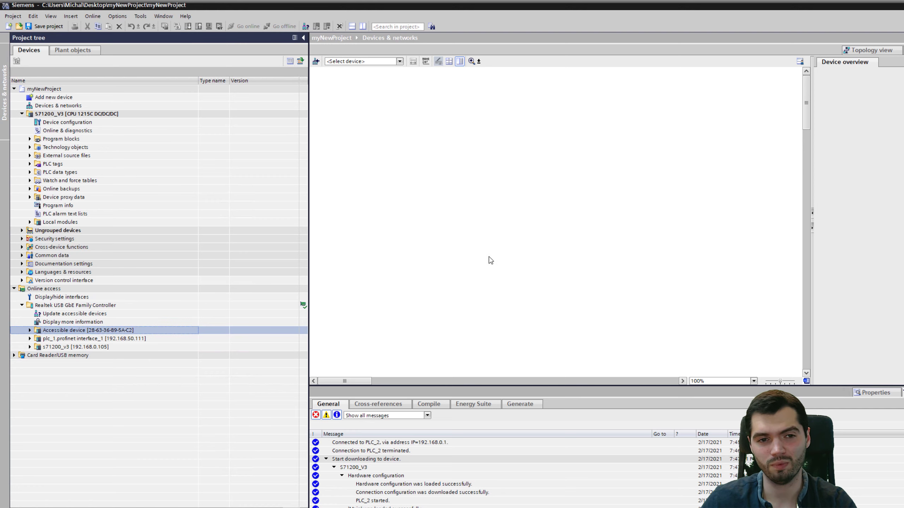
Open the IP address assignment in the online diagnostics of accessible device 28-63-36-89-5A-C2.
left_click(30, 331)
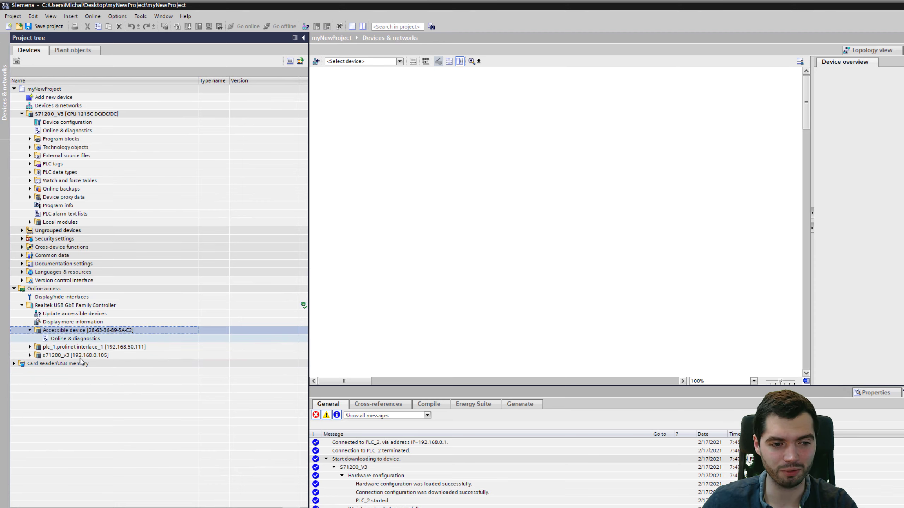
left_click(72, 339)
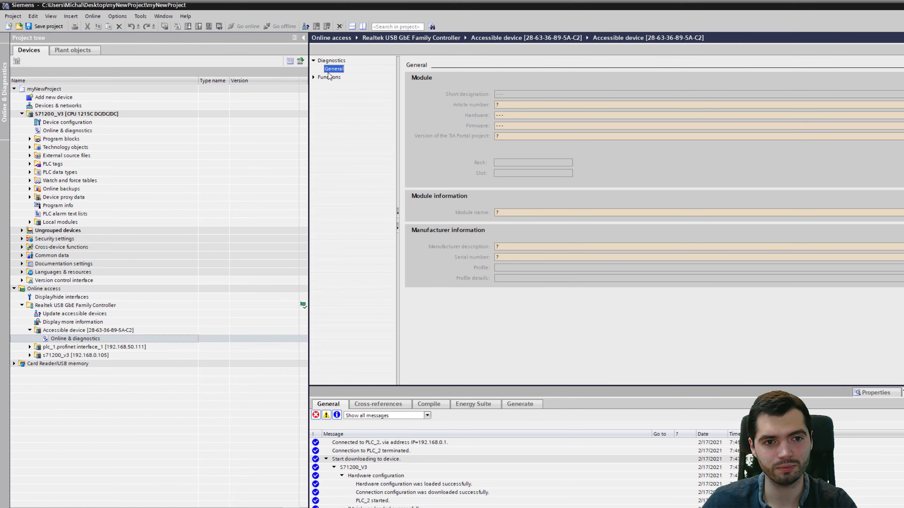
left_click(314, 77)
left_click(336, 86)
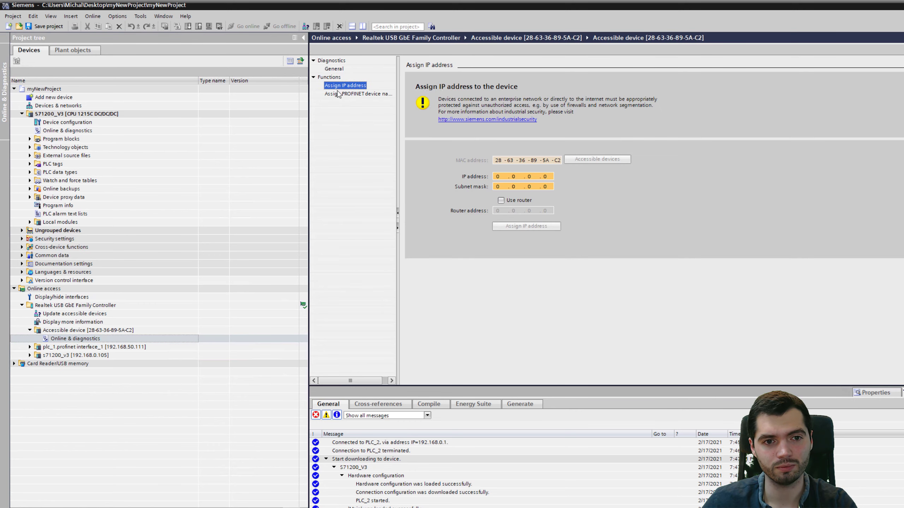
left_click(336, 70)
left_click(346, 85)
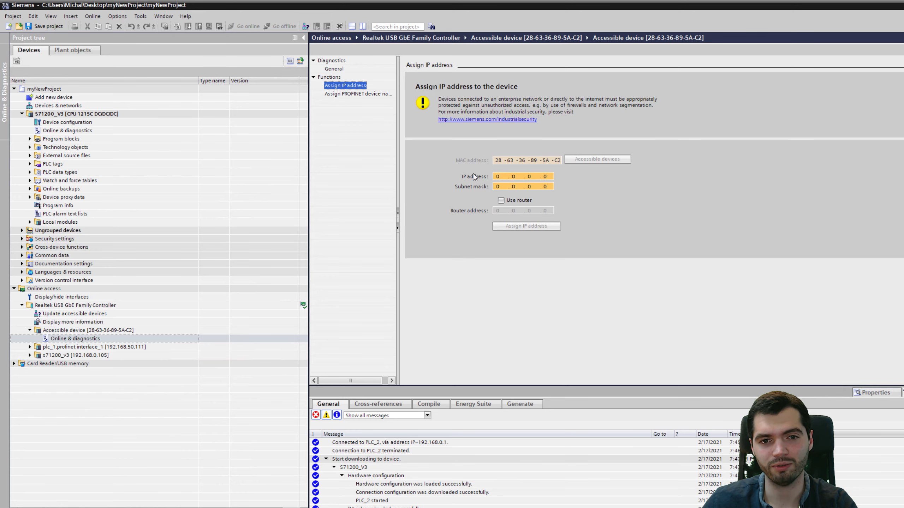
Assign the IP address 192.168.0.5 with subnet mask 255.255.255.0 to the accessible device.
left_click(500, 177)
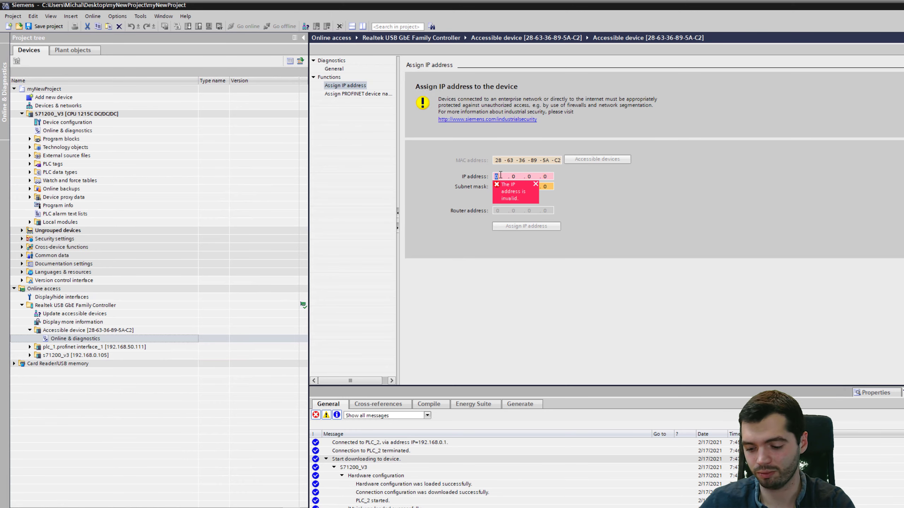
type("192 . 1")
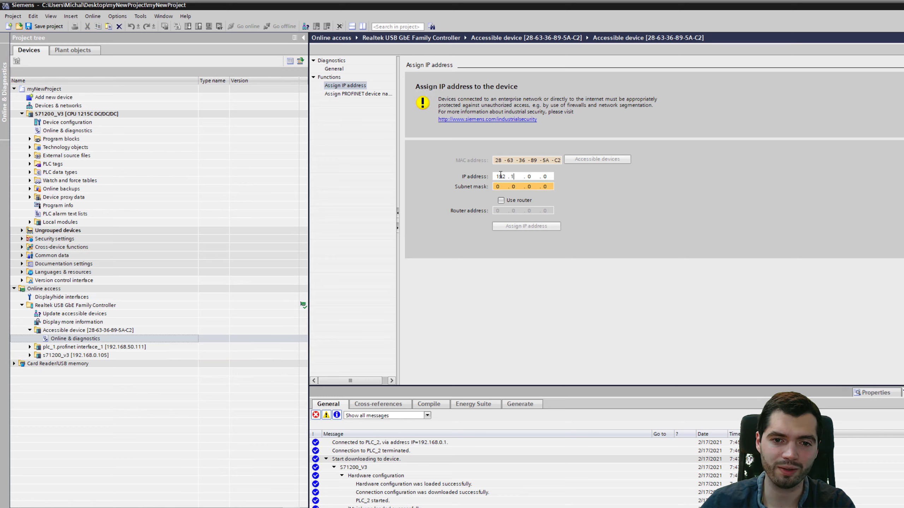
type("68 . 0 .")
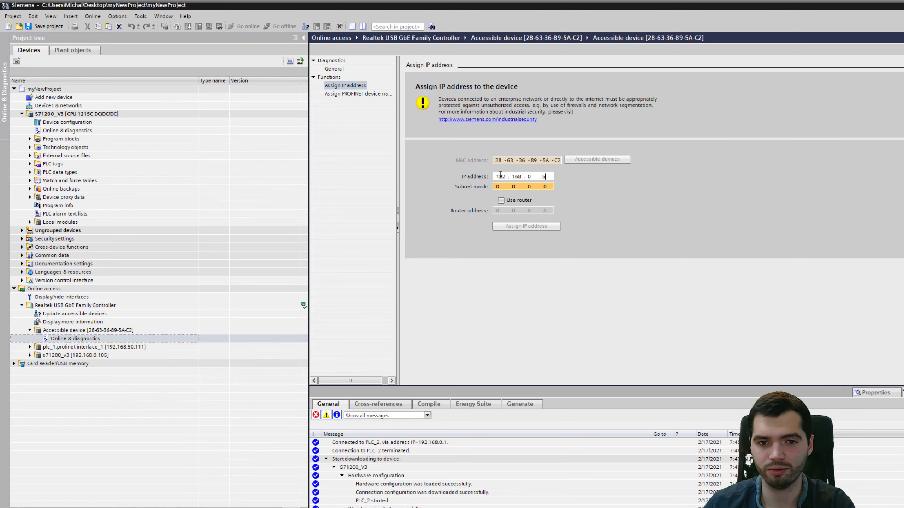
left_click(500, 187)
type("255.")
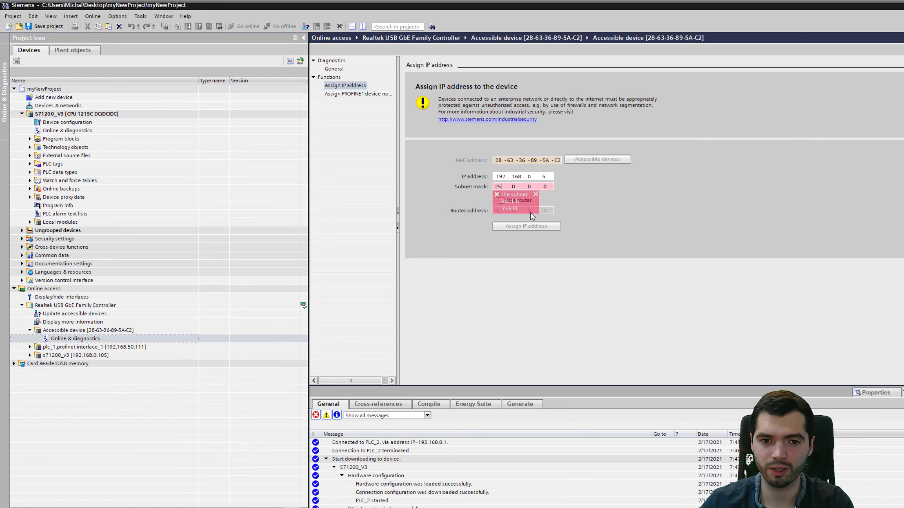
double_click(516, 187)
type("2")
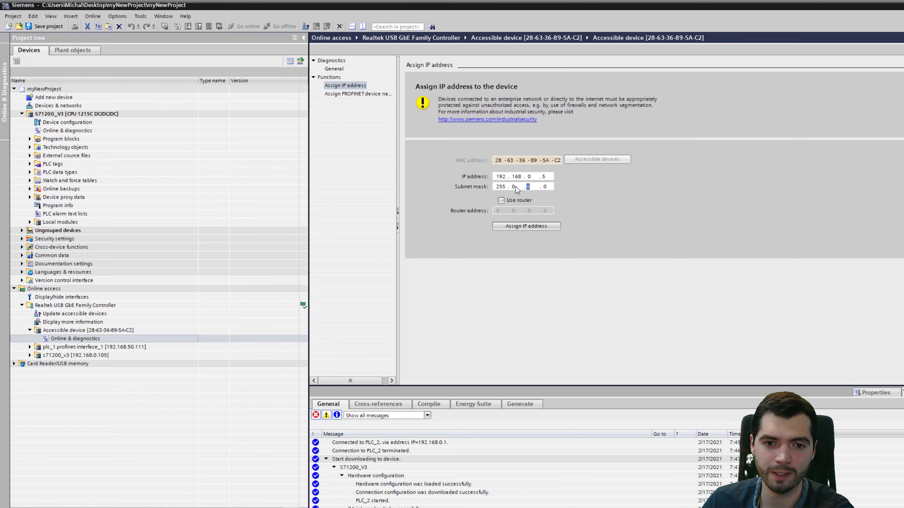
type("55 . 255 . 255")
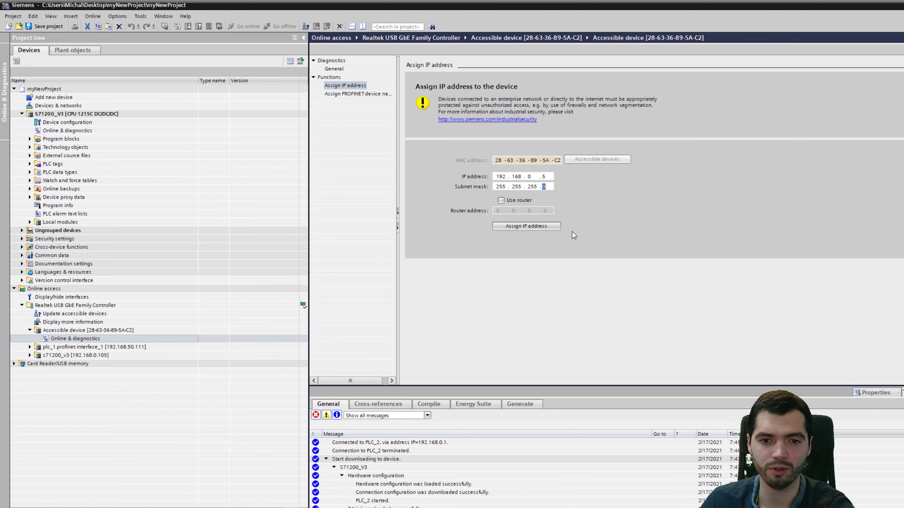
left_click(526, 226)
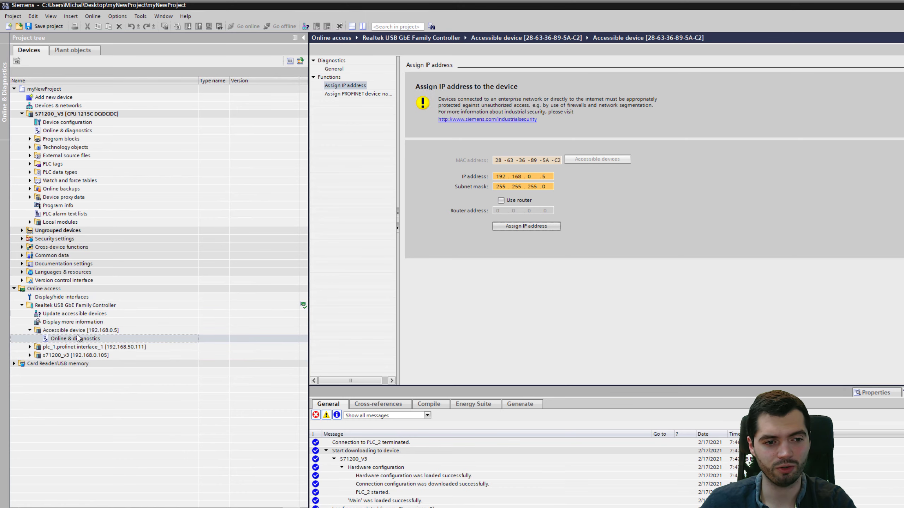
Open the online diagnostics of the accessible device at 192.168.0.5 and review its general information and IP address functions.
left_click(98, 339)
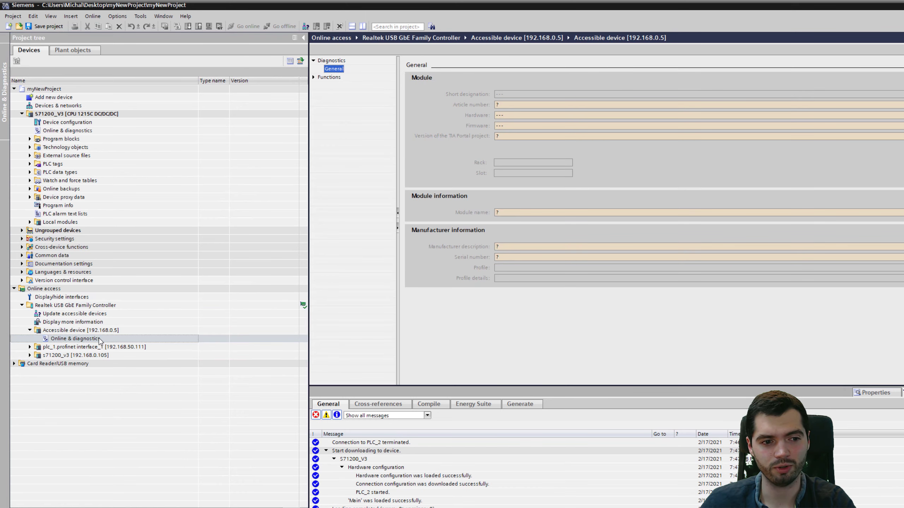
left_click(330, 77)
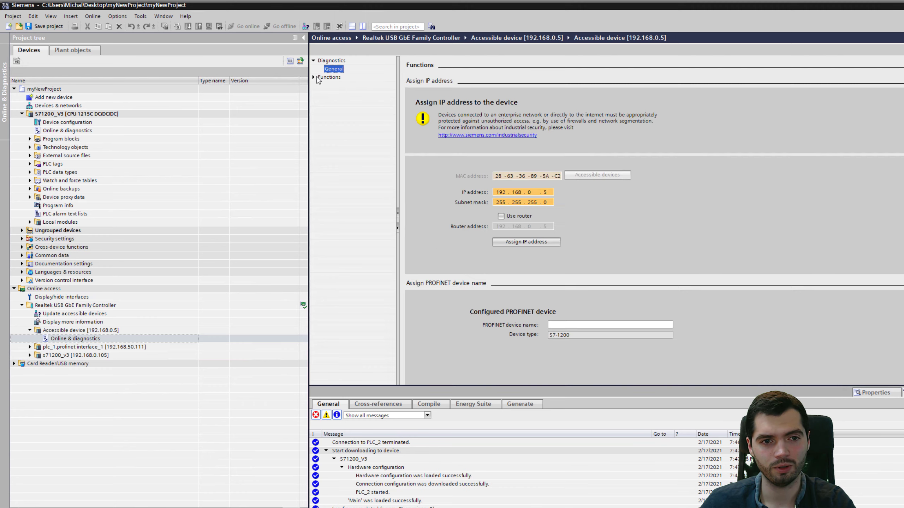
scroll(703, 287, "down", 5)
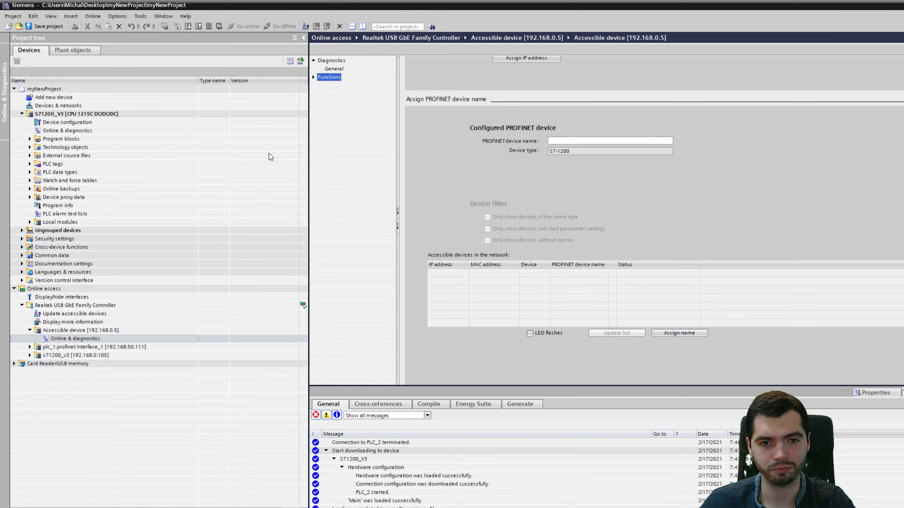
left_click(75, 339)
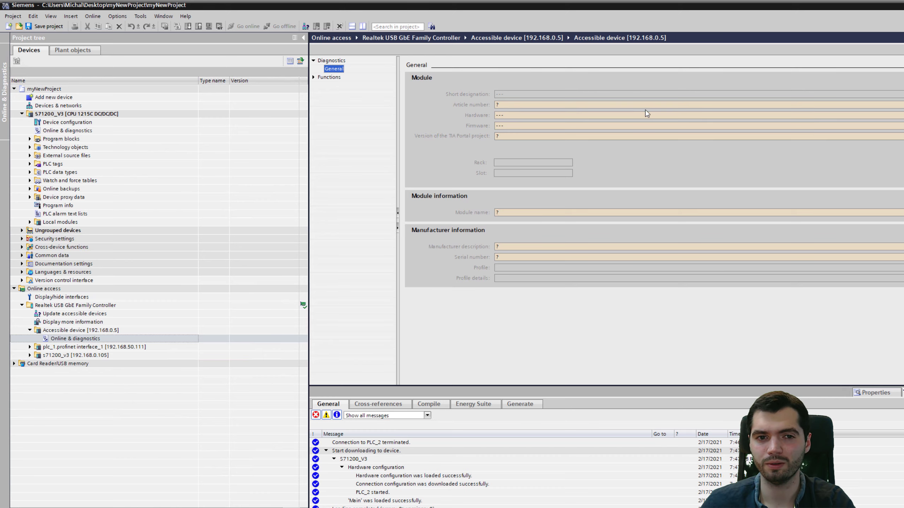
left_click(313, 77)
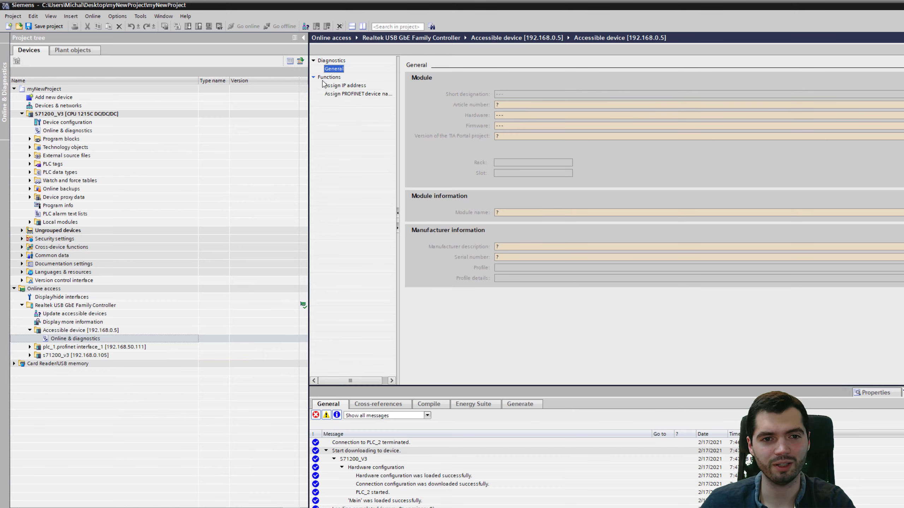
left_click(340, 89)
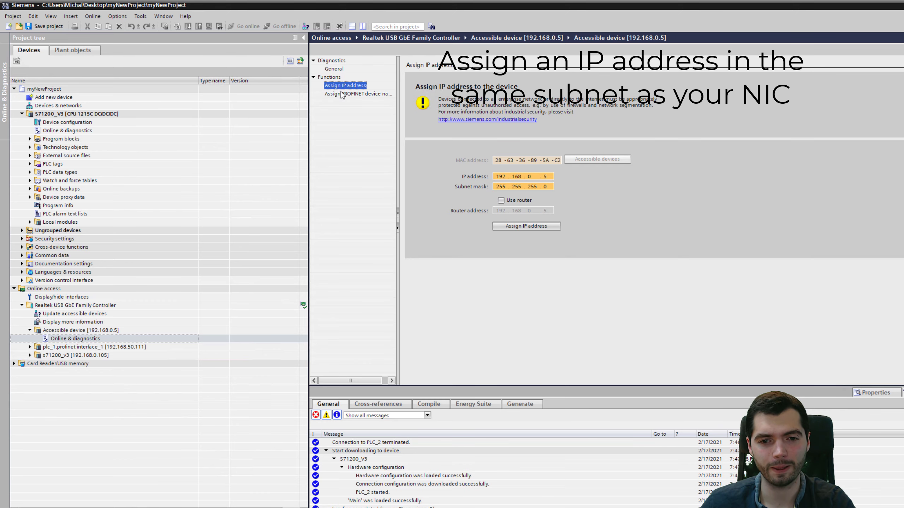
Assign the PROFINET device name PLC1 to the S7-1200 at 192.168.0.5.
left_click(342, 94)
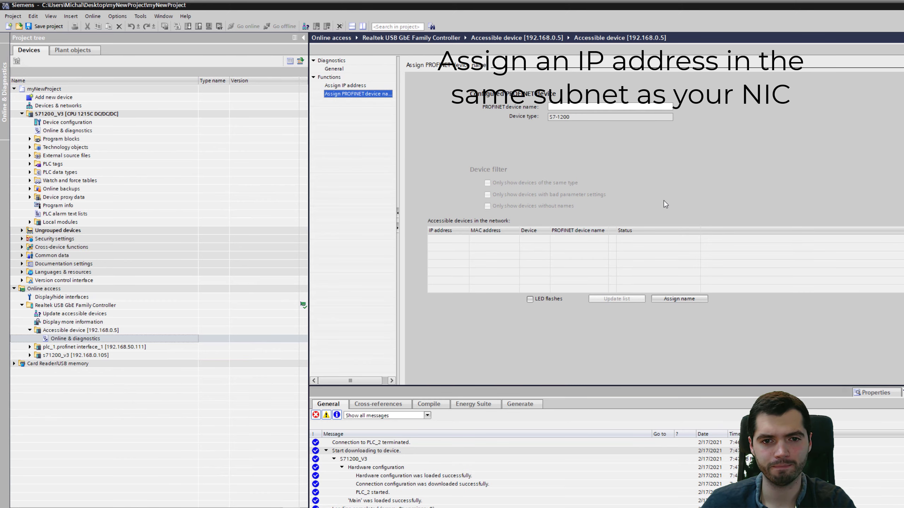
left_click(623, 109)
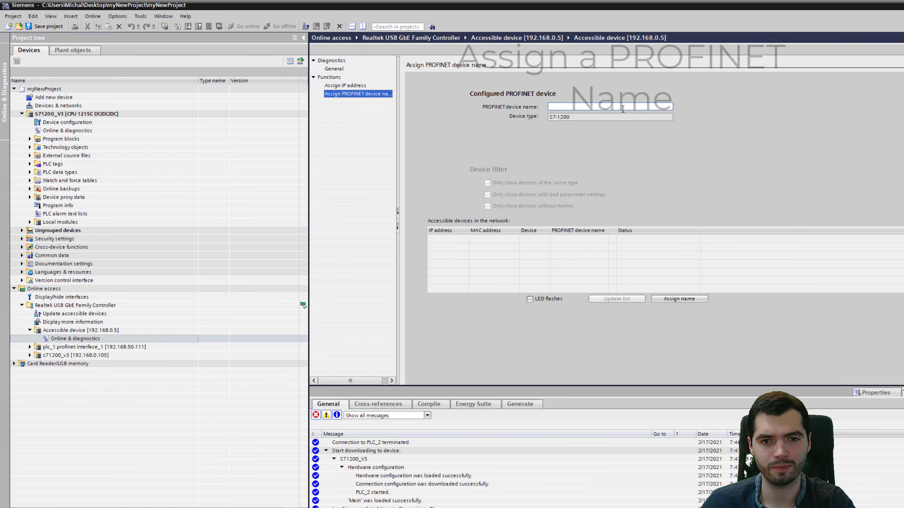
type("PLC1")
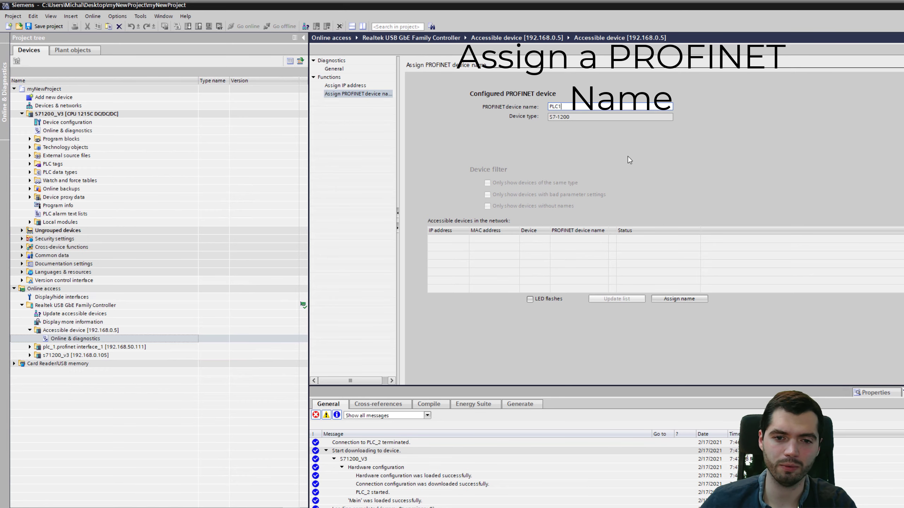
left_click(675, 299)
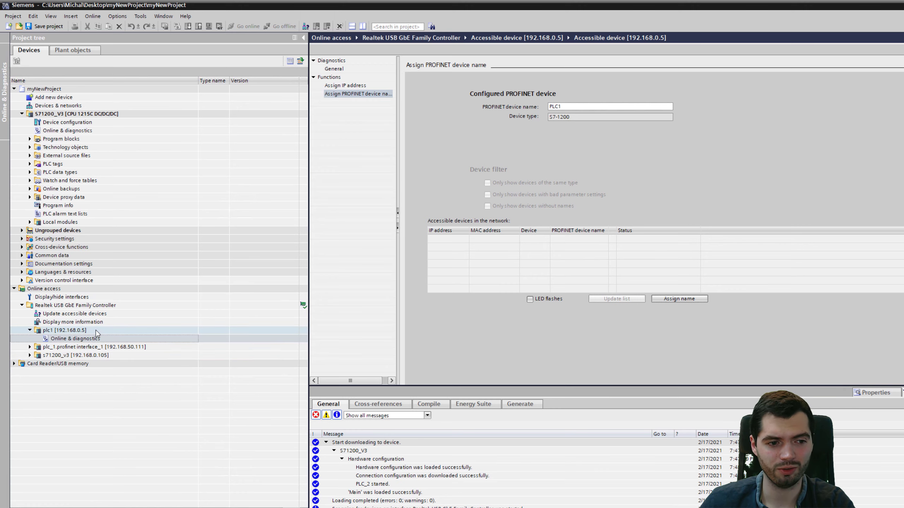
Update the accessible devices on the Realtek interface and open the online diagnostics of plc1 at 192.168.0.5.
left_click(64, 331)
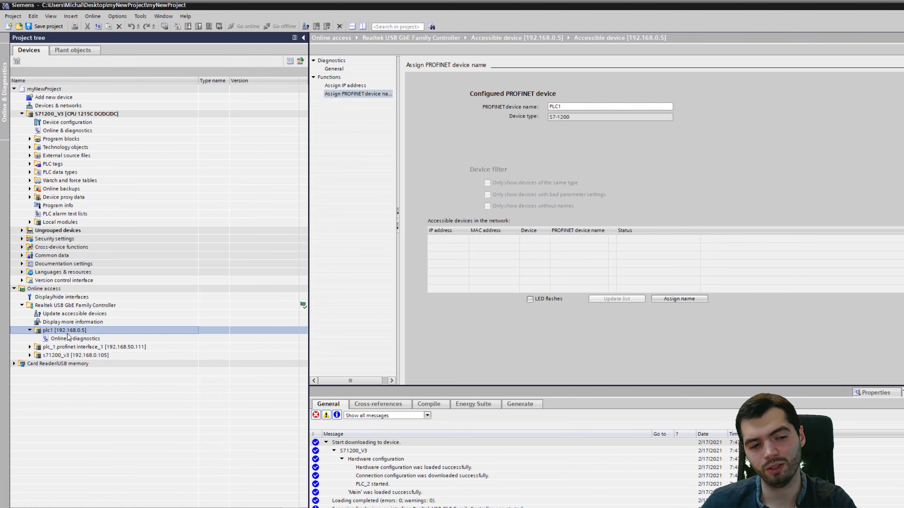
left_click(66, 315)
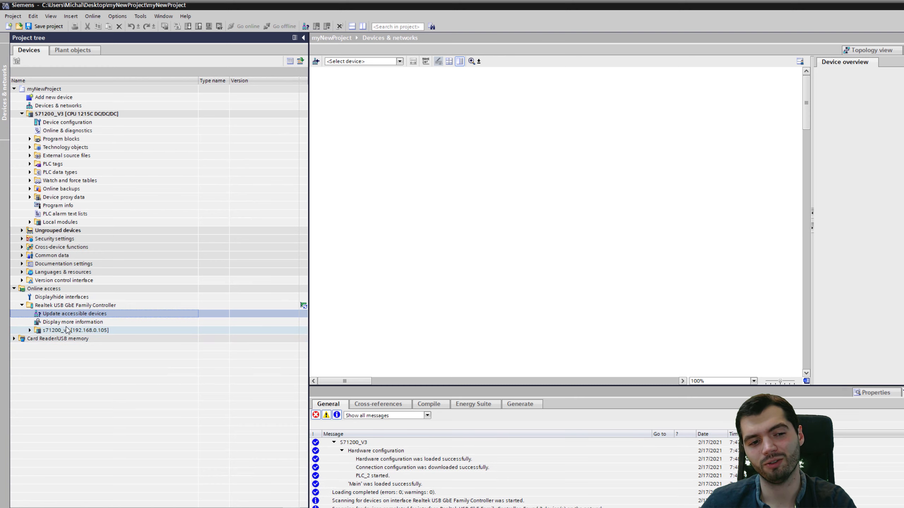
left_click(59, 330)
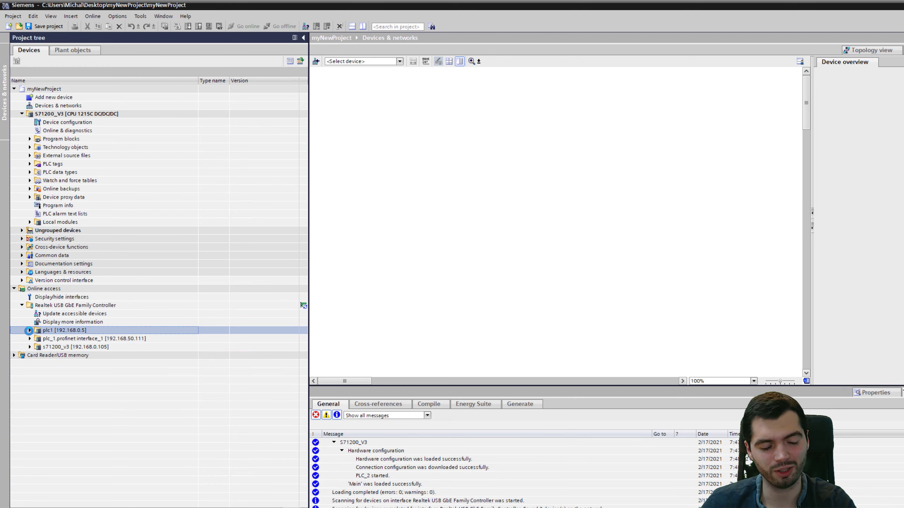
left_click(30, 330)
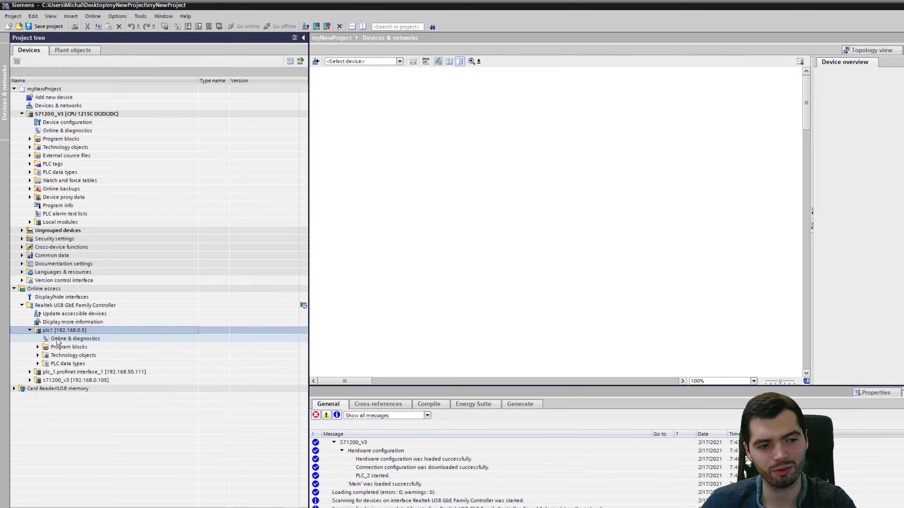
double_click(68, 339)
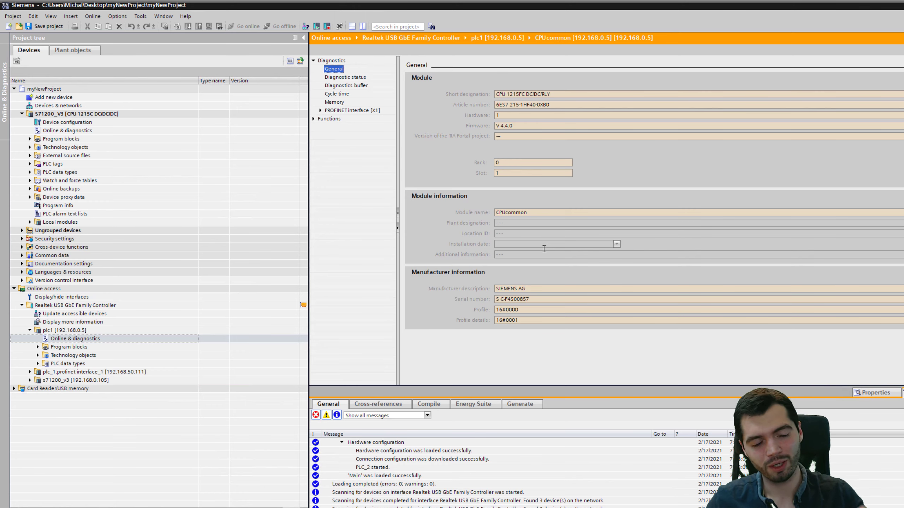
Add a new SIMATIC S7-1200 controller to the project as Unspecified CPU 1200, article 6ES7 2XX-XXXXX-XXXX.
double_click(54, 97)
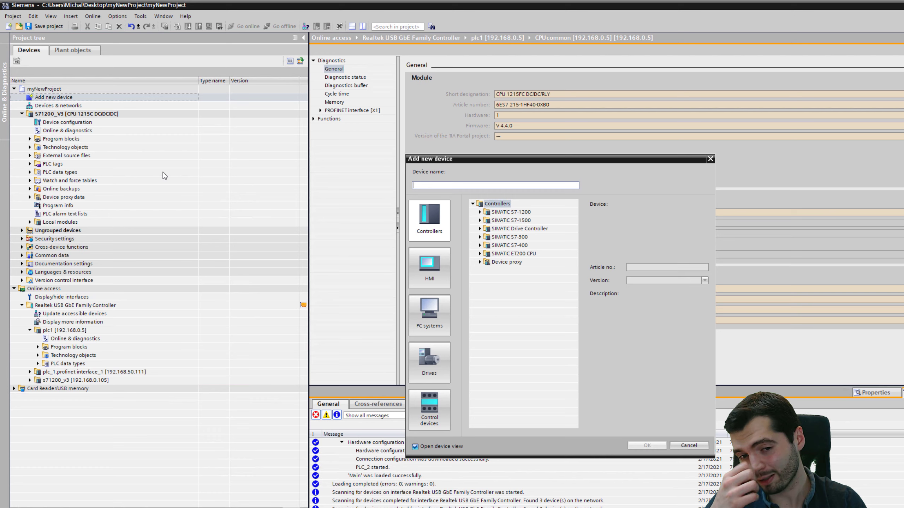
left_click(479, 213)
left_click(487, 220)
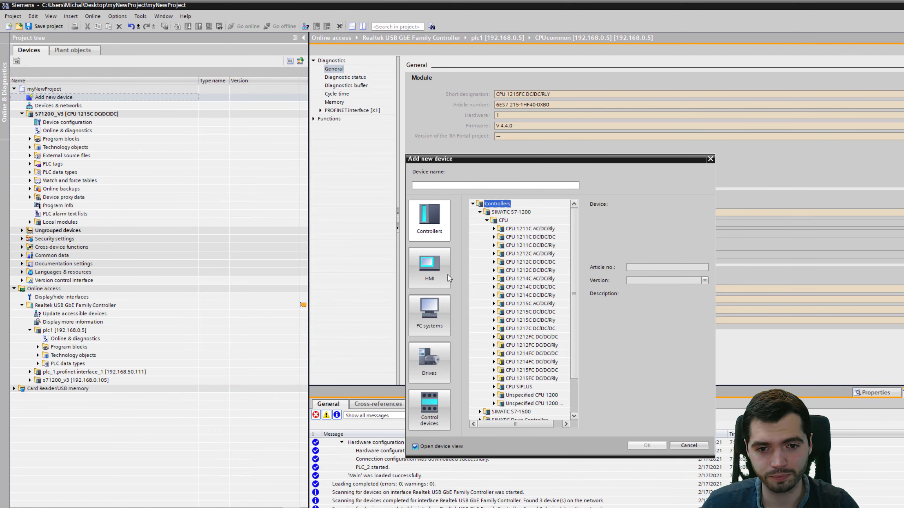
left_click(494, 395)
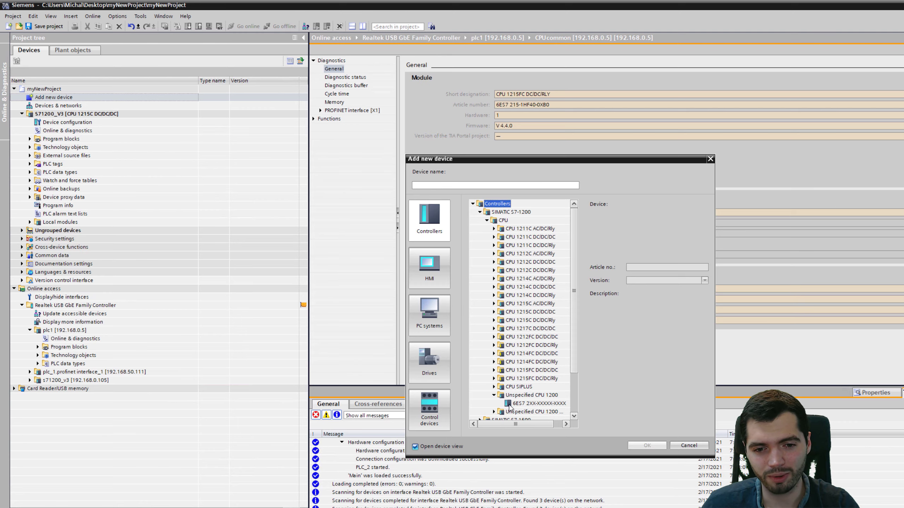
double_click(508, 405)
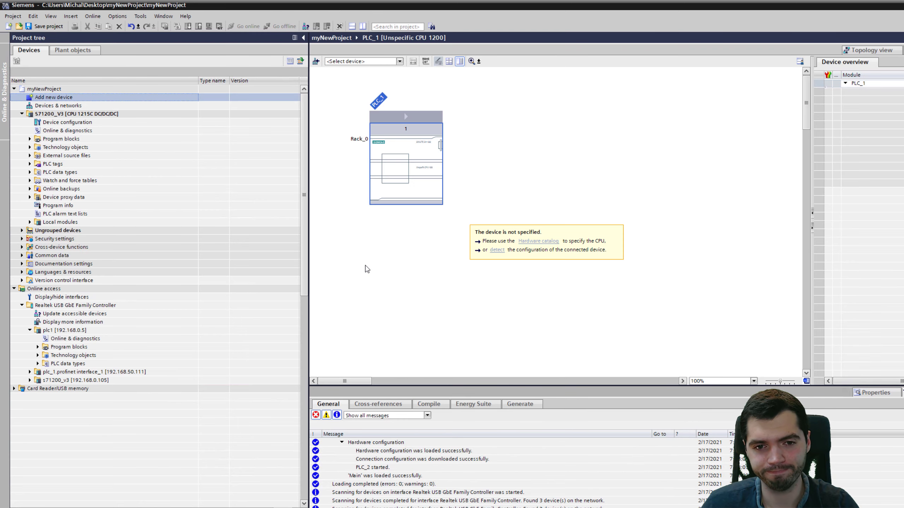
Start hardware detection for the unspecified PLC_1 with the interface type PN/IE and the Realtek USB GbE Family Controller.
left_click(497, 250)
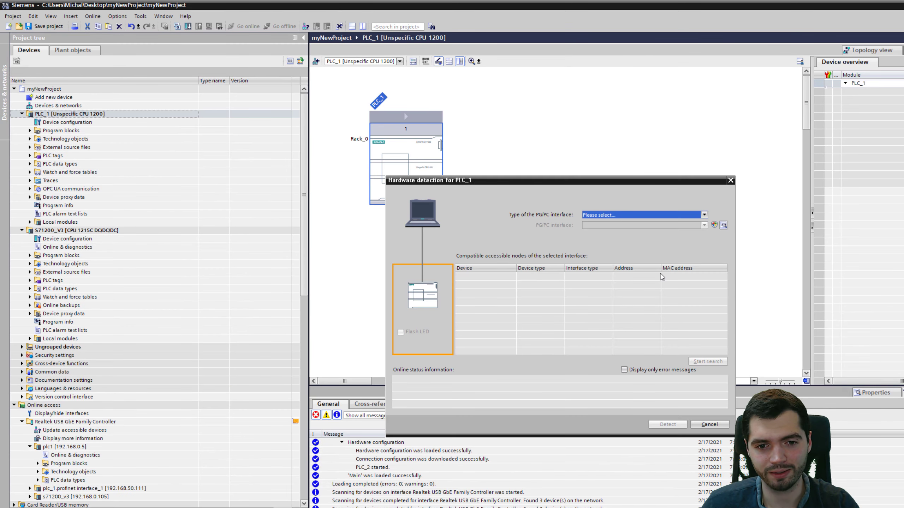
left_click(672, 220)
left_click(667, 226)
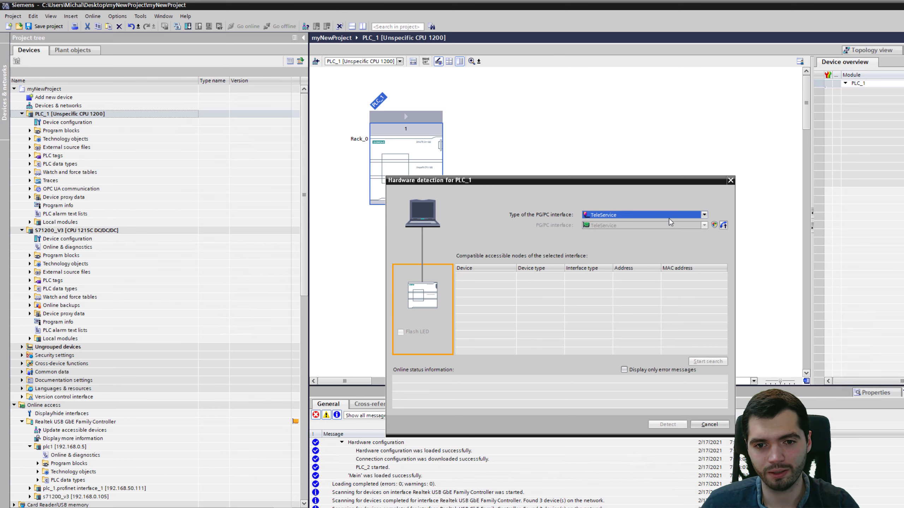
left_click(668, 218)
left_click(669, 233)
left_click(651, 226)
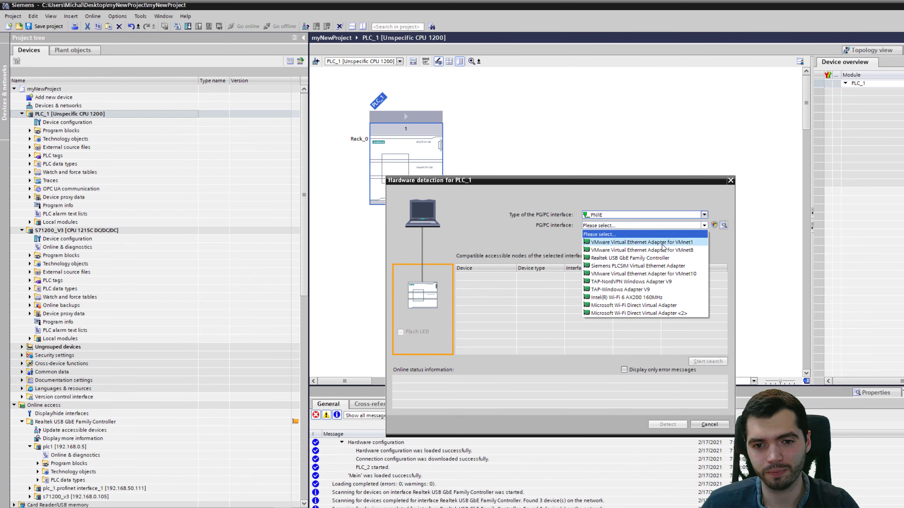
left_click(674, 258)
Search for compatible accessible nodes and detect the hardware configuration from plc1 at 192.168.0.5.
left_click(708, 361)
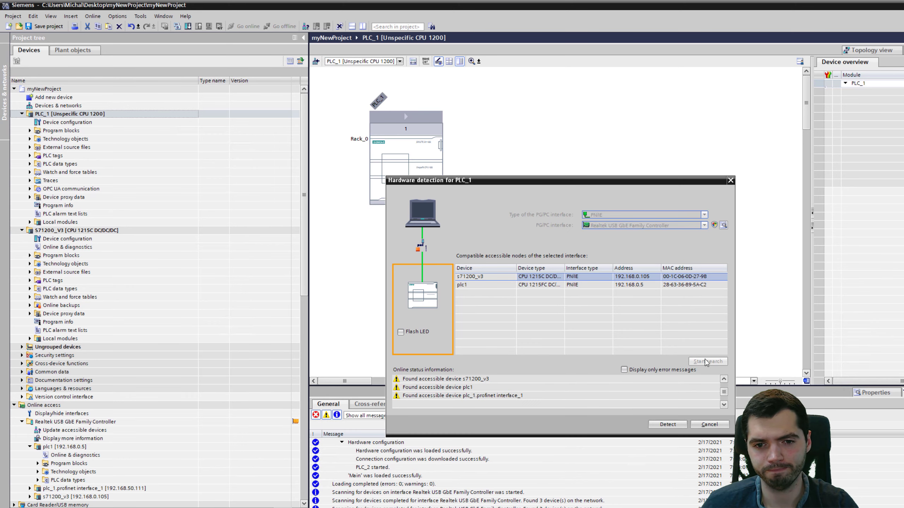
left_click(479, 286)
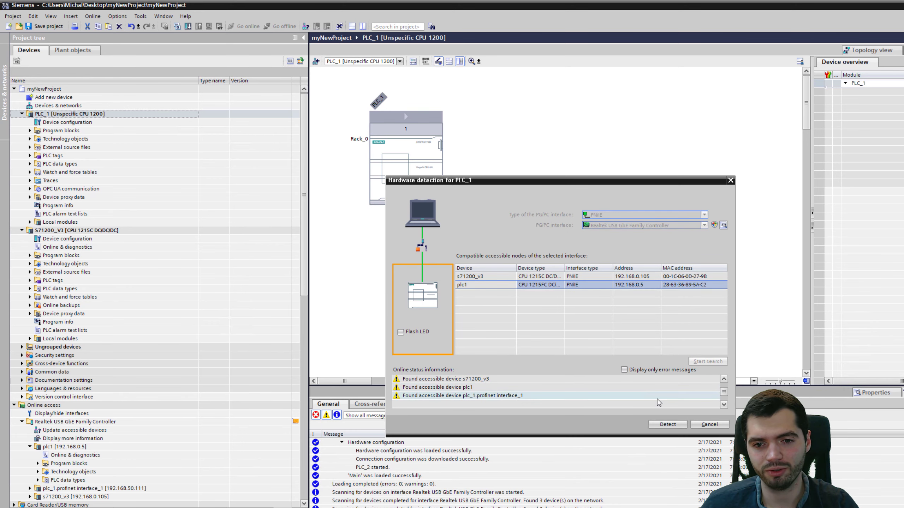
left_click(665, 426)
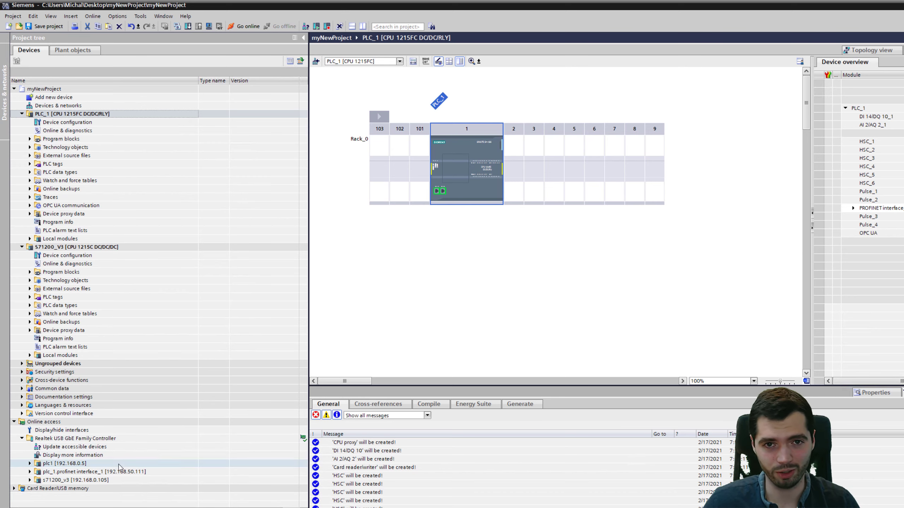
Open the online diagnostics of plc1 at 192.168.0.5 under online access and review its functions page.
left_click(65, 465)
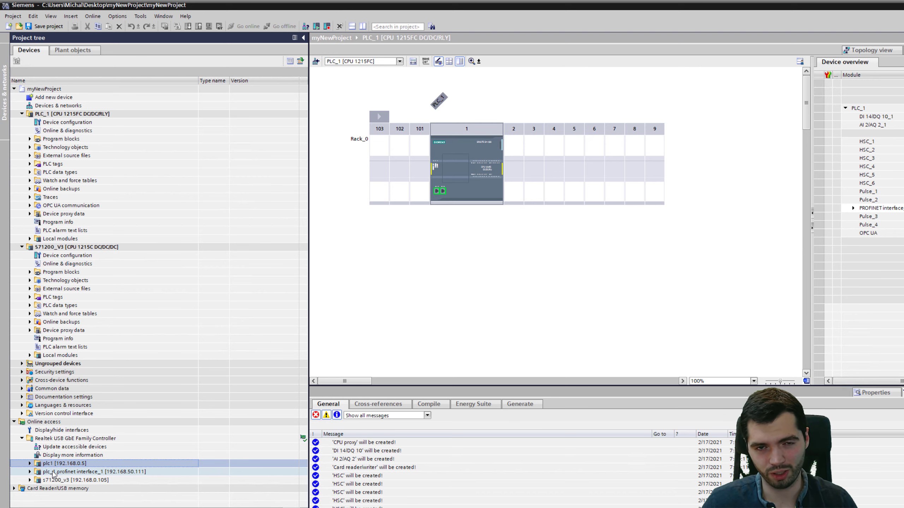
left_click(30, 463)
left_click(41, 473)
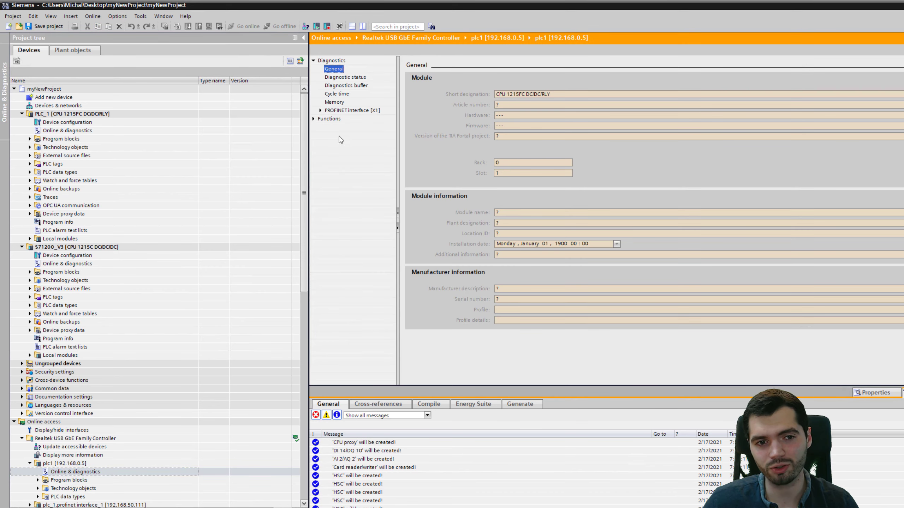
left_click(331, 118)
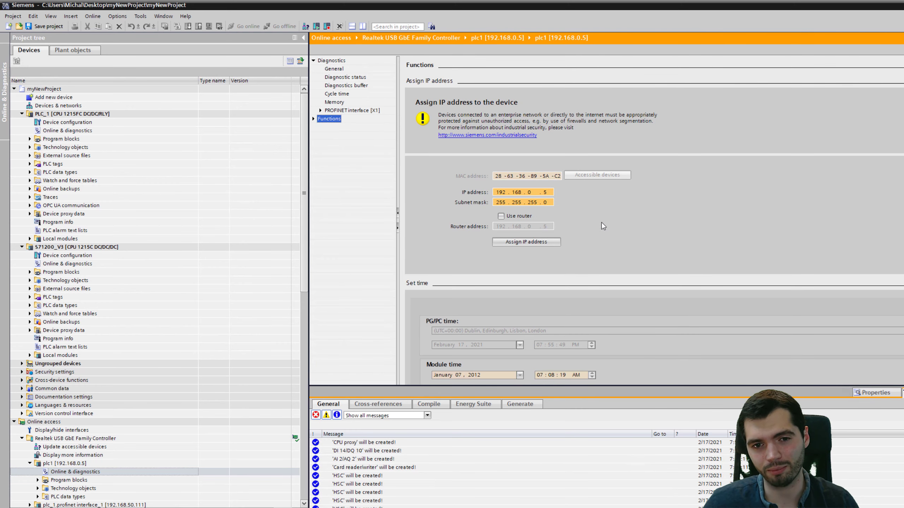
scroll(601, 224, "down", 3)
scroll(599, 226, "up", 3)
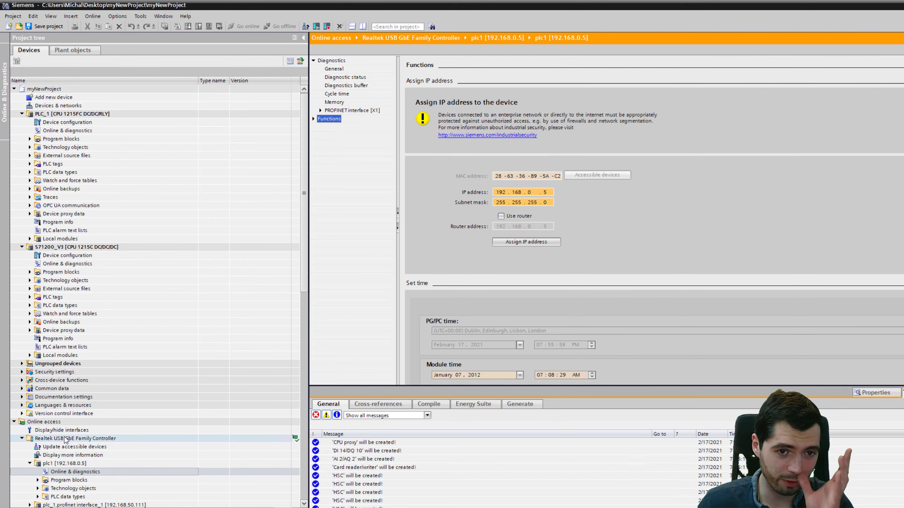
View the function for assigning the PROFINET device name of plc1.
left_click(314, 119)
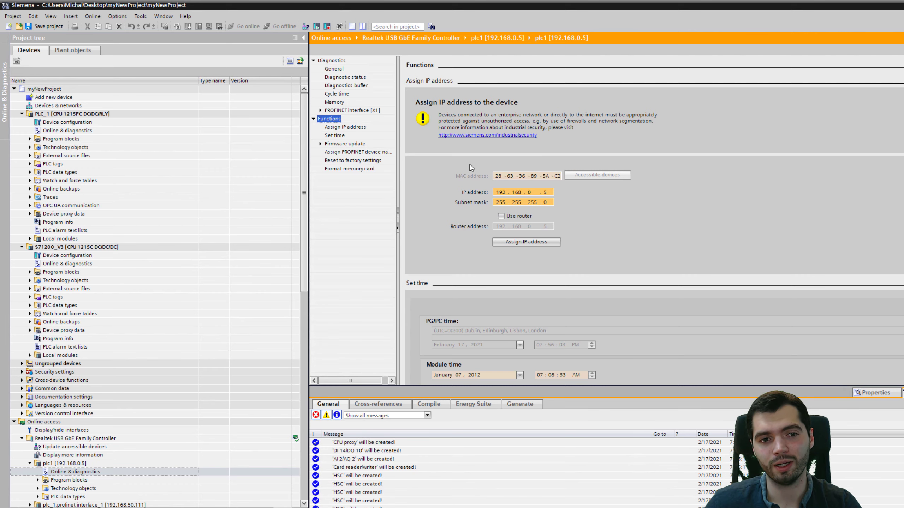
left_click(360, 152)
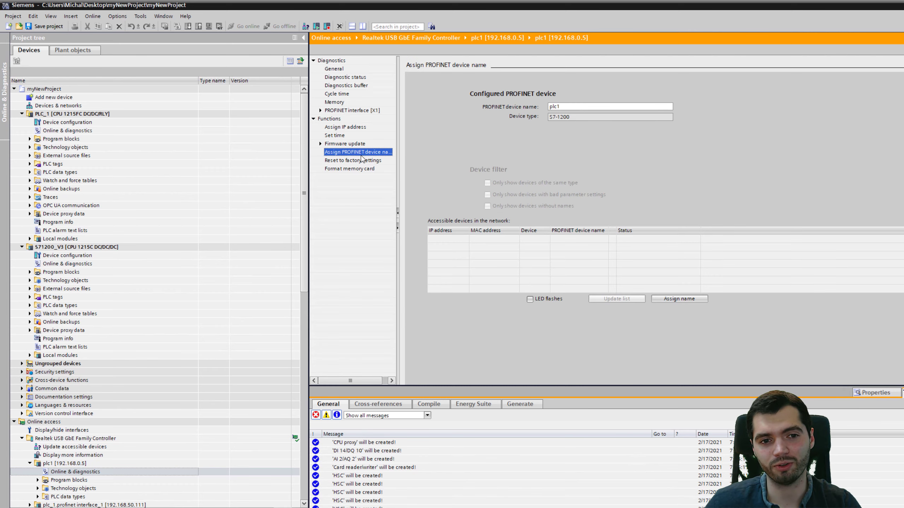
left_click(602, 103)
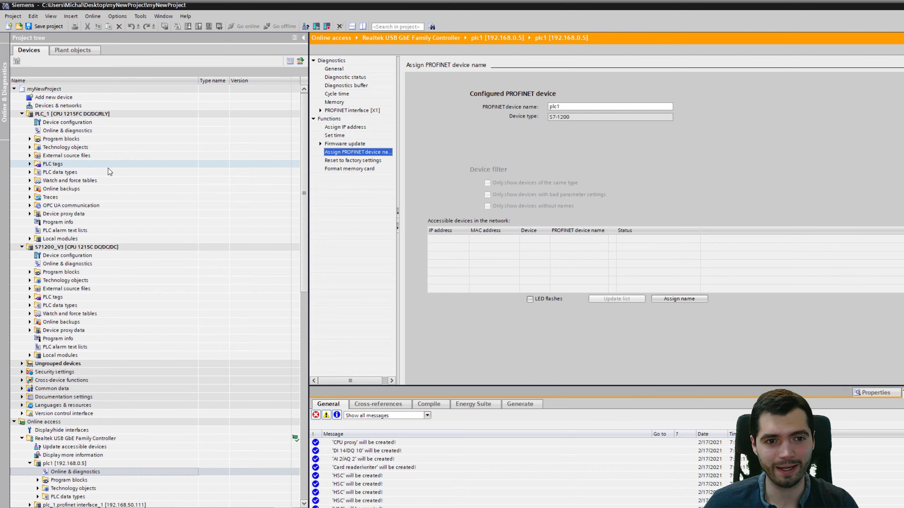
Review the diagnostics buffer page of the project device PLC_1 and the project's devices and networks view.
double_click(77, 132)
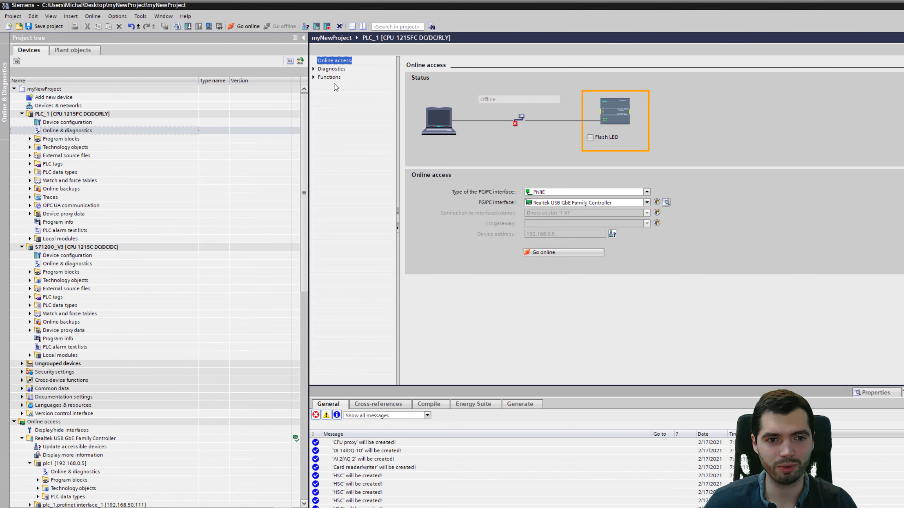
left_click(314, 68)
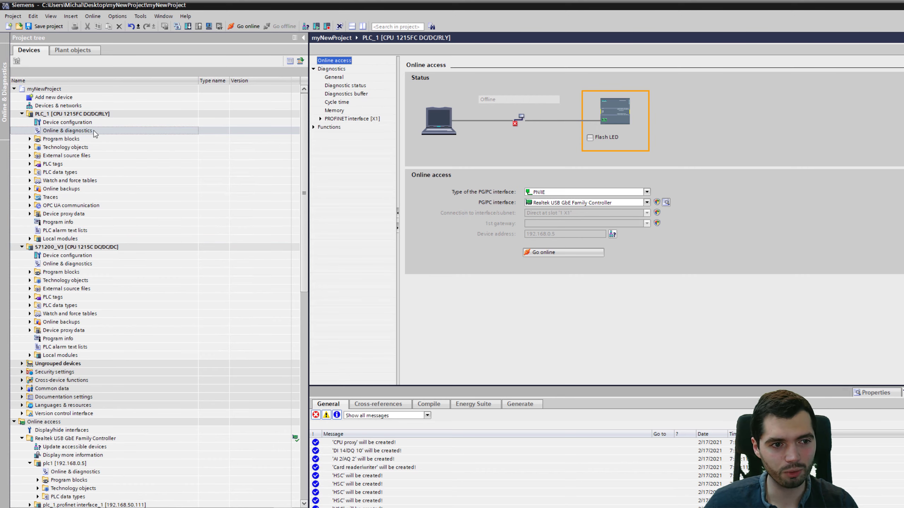
left_click(345, 94)
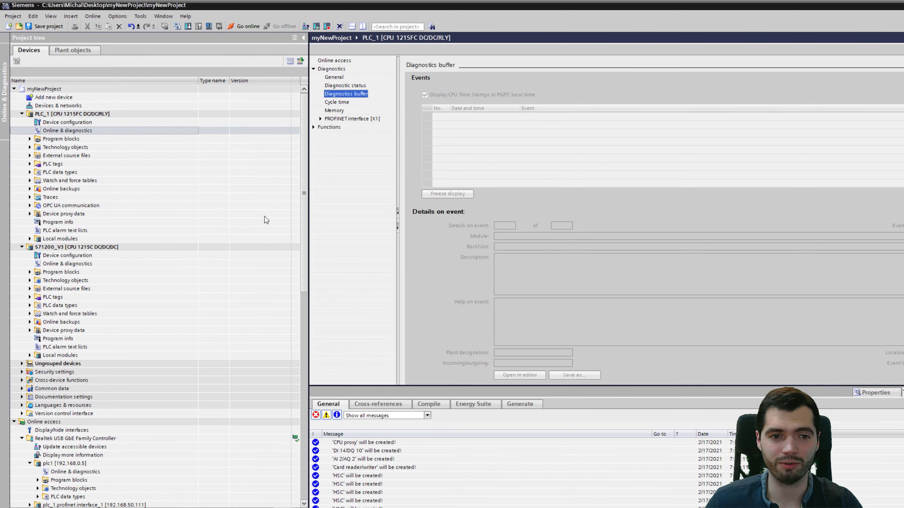
double_click(57, 106)
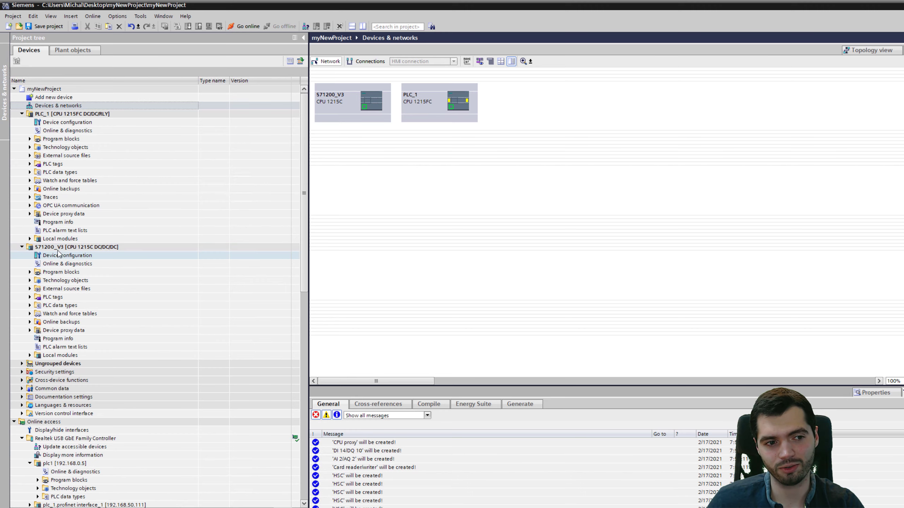
Open the online diagnostics of the accessible device s71200_v3 at 192.168.0.105 and expand its functions.
left_click(76, 247)
left_click_drag(305, 184, 307, 221)
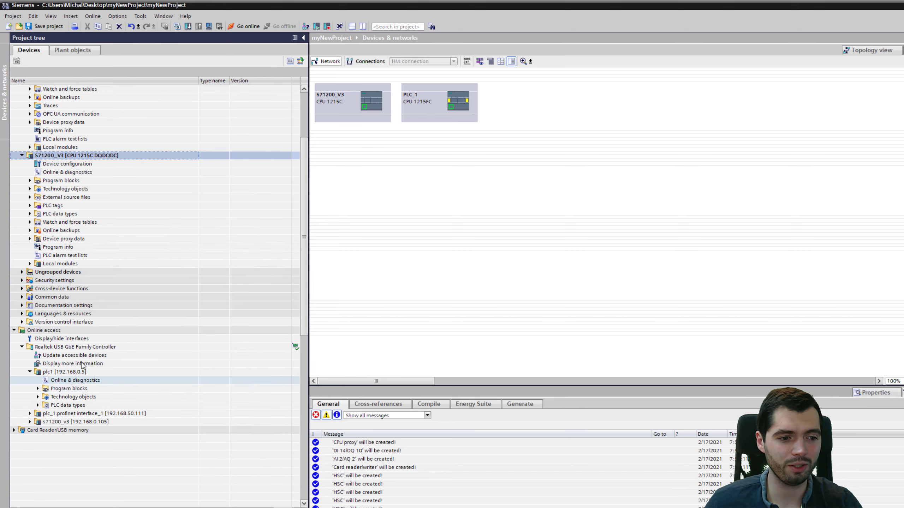
left_click(27, 414)
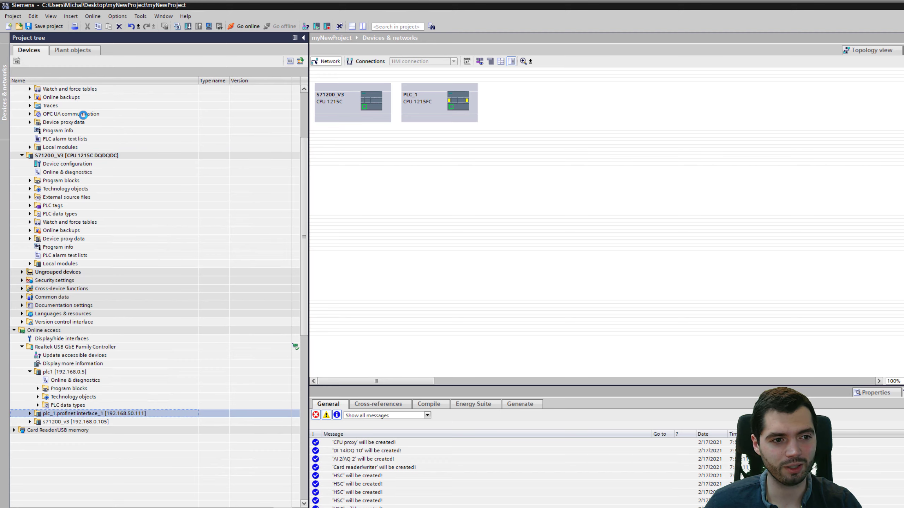
left_click(30, 422)
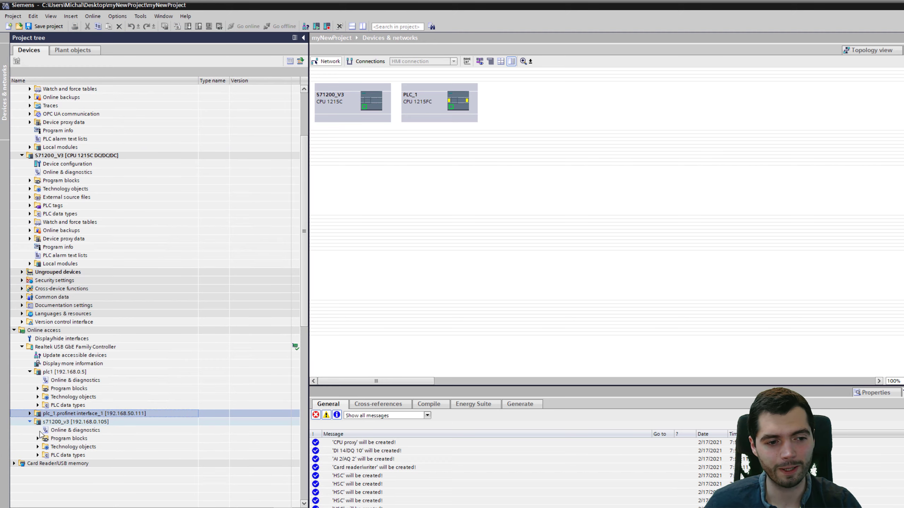
double_click(93, 430)
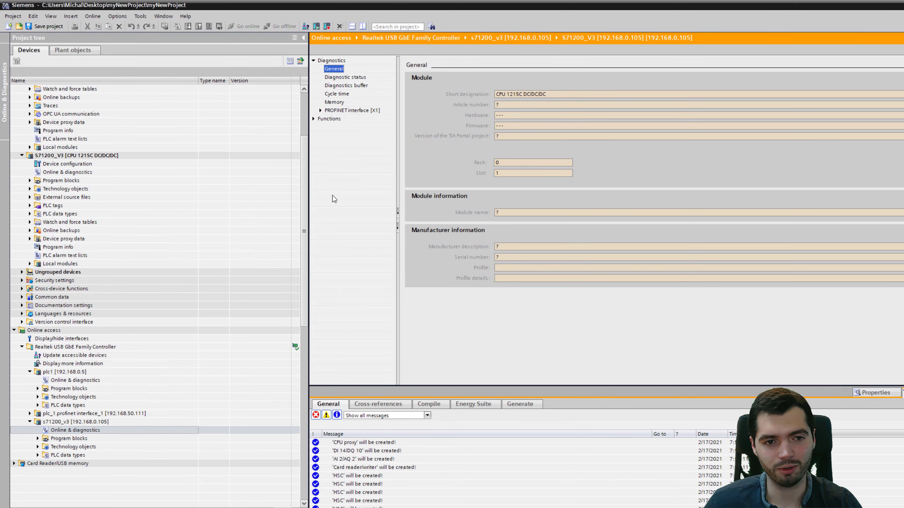
left_click(315, 120)
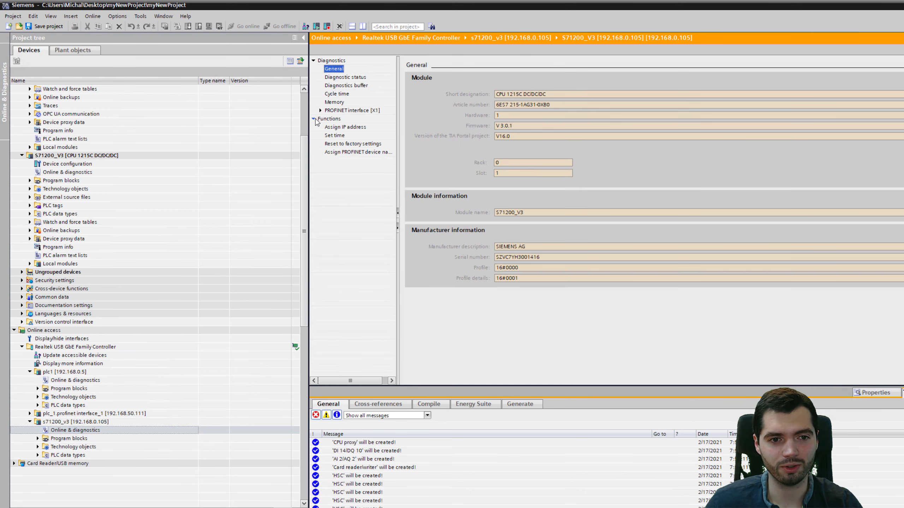
Reset s71200_v3 to factory settings with the Delete IP address option, allowing the CPU to stop, and update the Realtek interface's accessible devices.
left_click(342, 144)
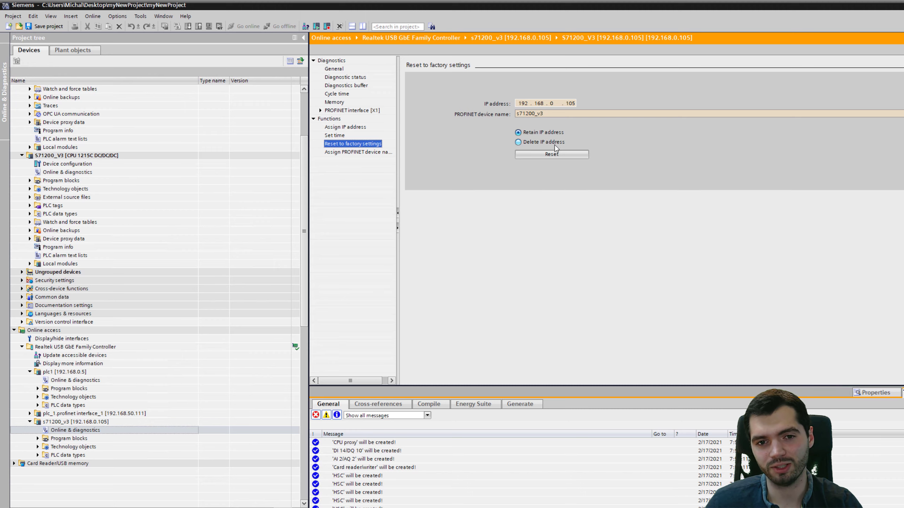
left_click(552, 144)
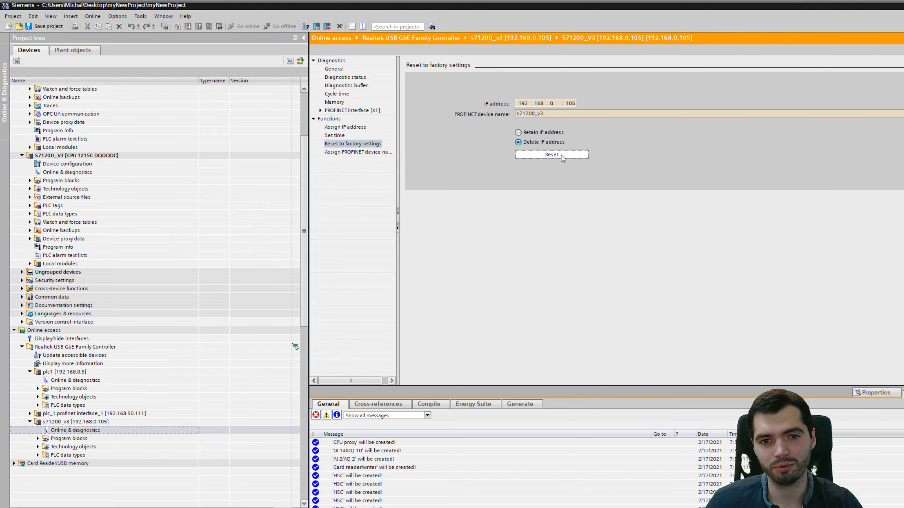
left_click(561, 155)
left_click(583, 325)
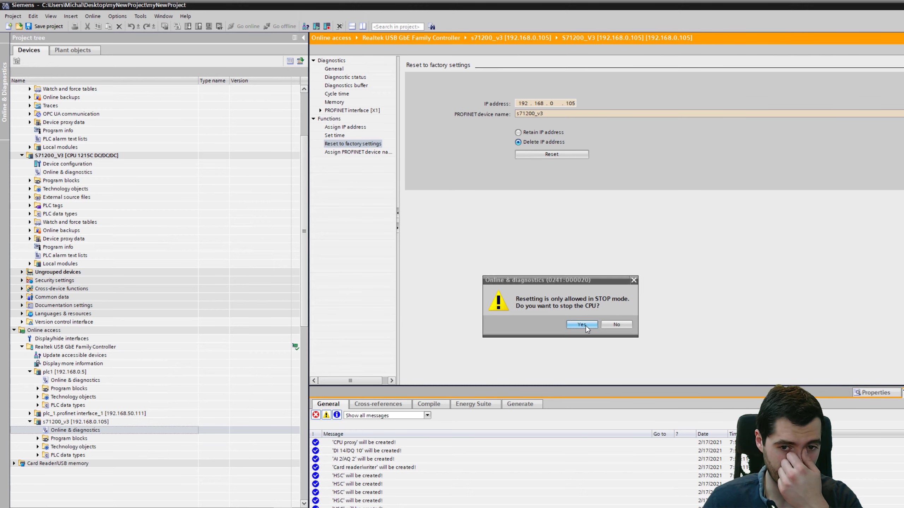
left_click(585, 326)
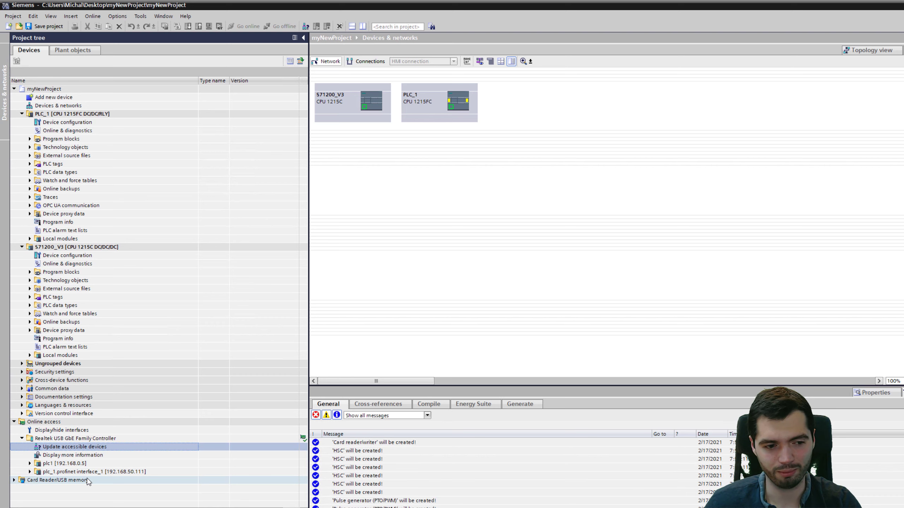
double_click(84, 447)
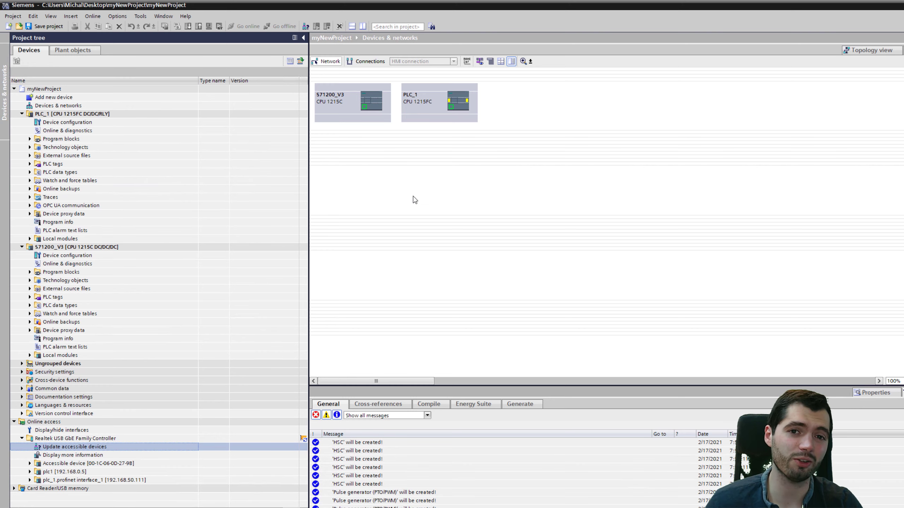
left_click(479, 210)
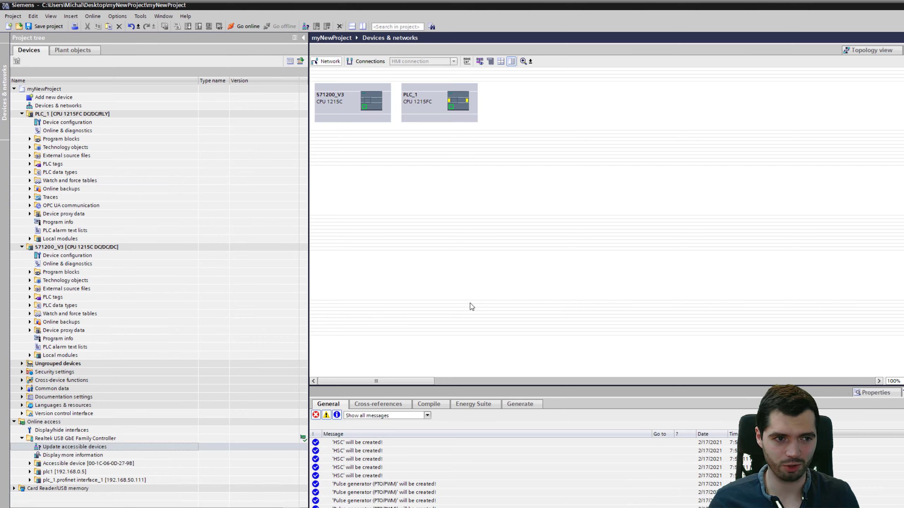
Open the online diagnostics of the accessible device plc1 at 192.168.0.5 and view its general module information.
double_click(97, 99)
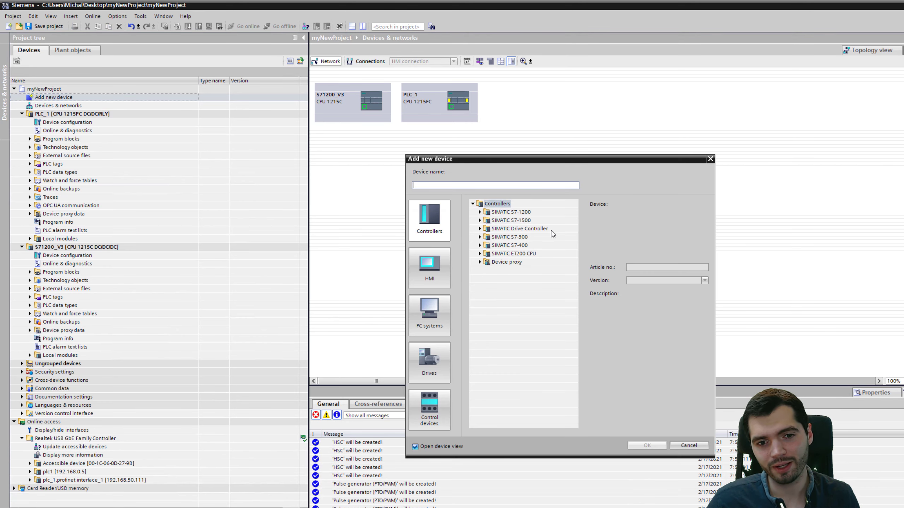
left_click(688, 446)
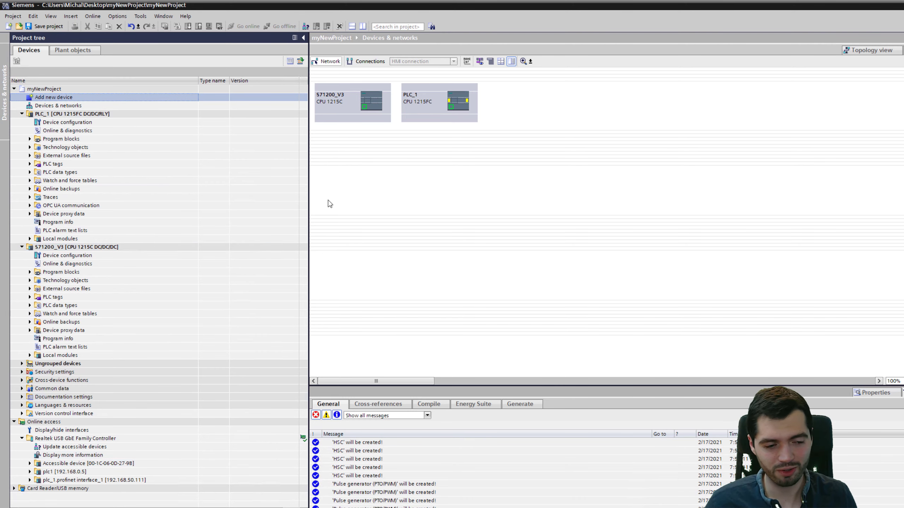
left_click(62, 466)
left_click(30, 472)
double_click(65, 481)
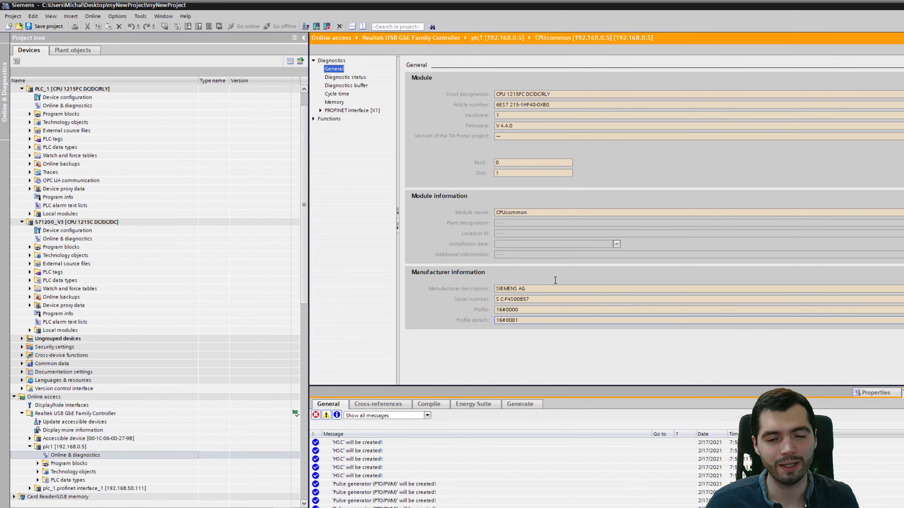
scroll(302, 142, "up", 2)
double_click(53, 96)
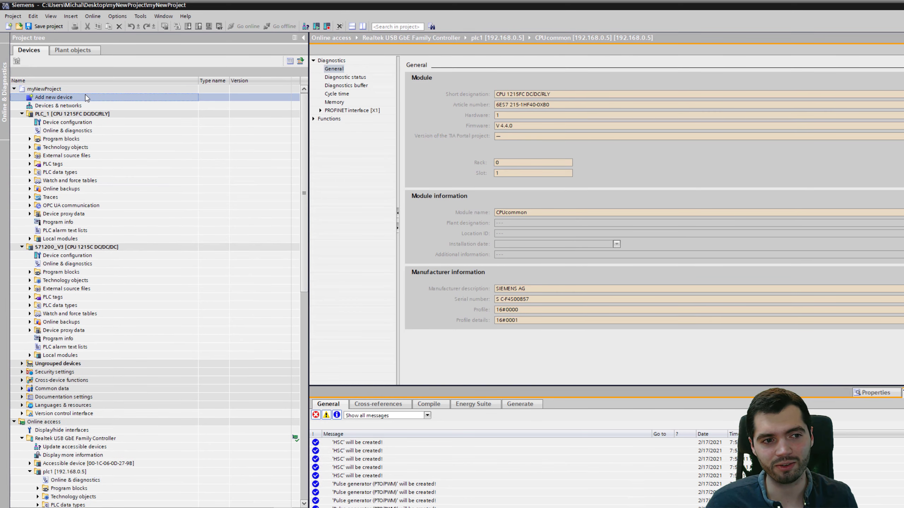
left_click(479, 212)
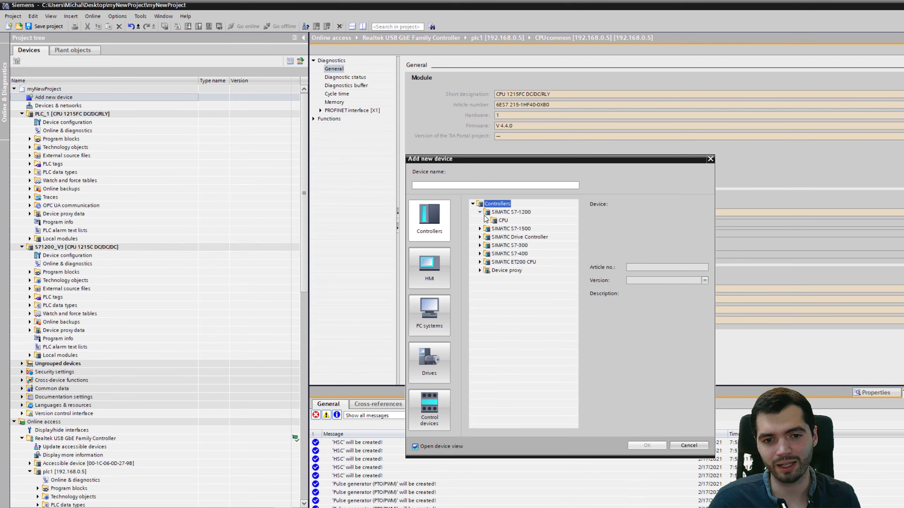
left_click(487, 220)
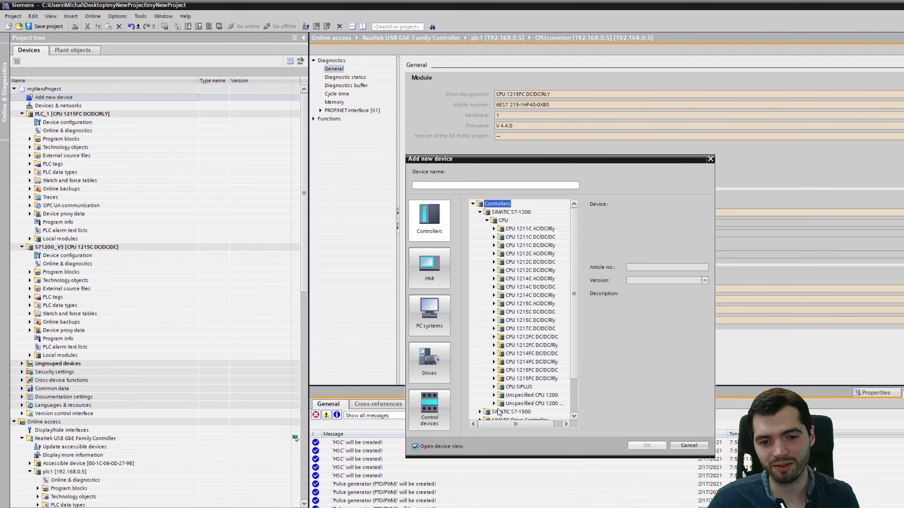
left_click(678, 445)
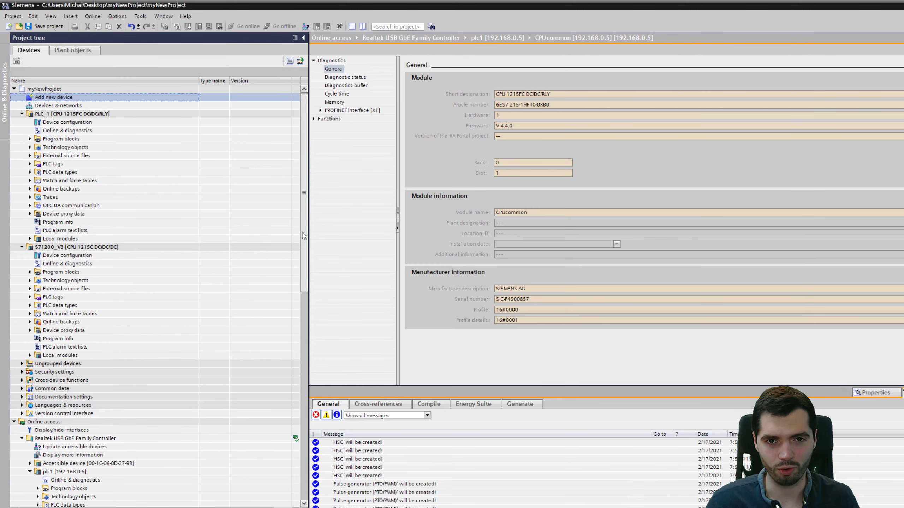
Add a new SIMATIC S7-1200 controller of type CPU 1211C DC/DC/DC to the project and open its device view.
left_click_drag(303, 237, 304, 214)
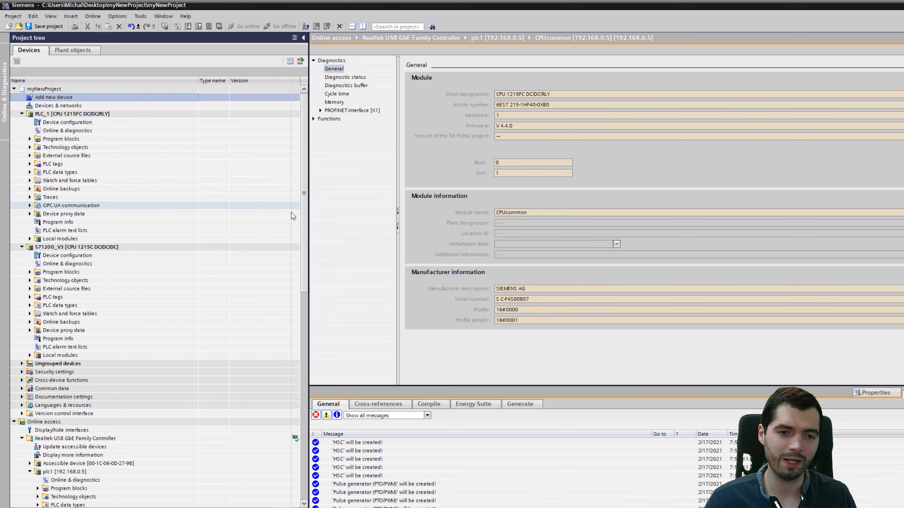
scroll(178, 456, "down", 1)
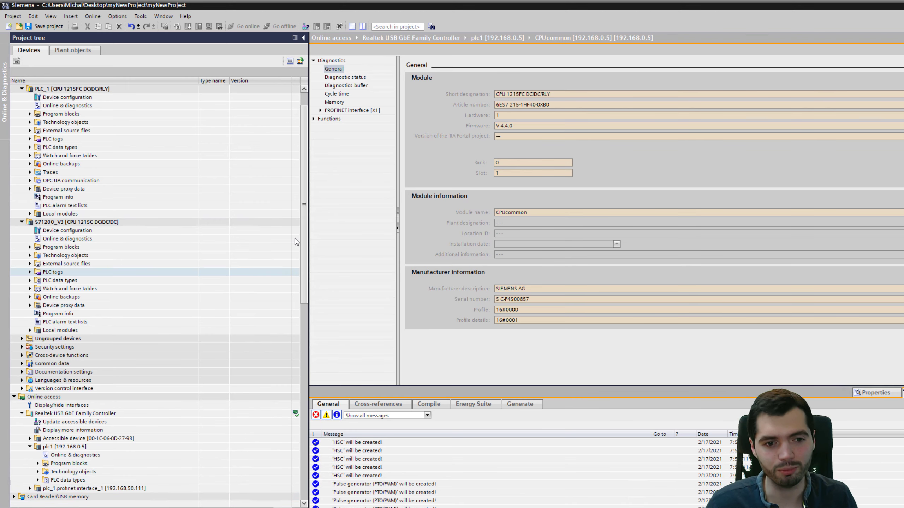
scroll(304, 221, "up", 1)
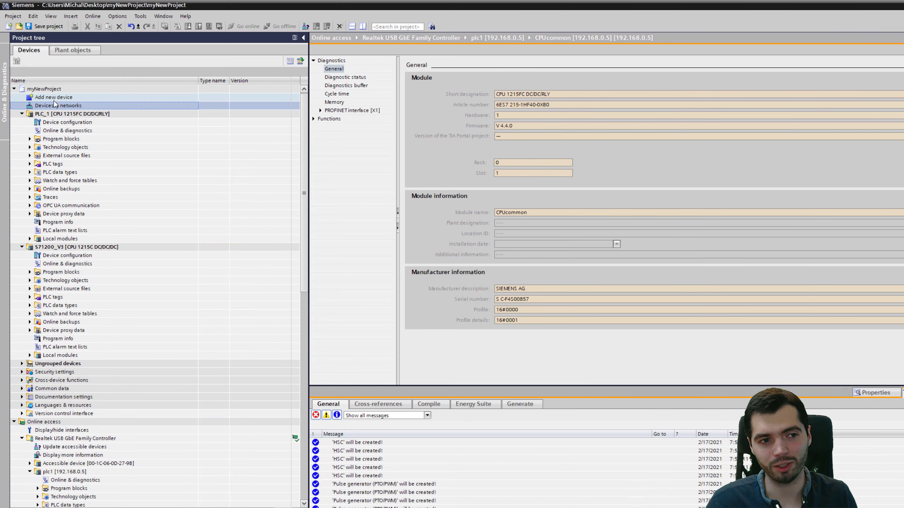
double_click(517, 214)
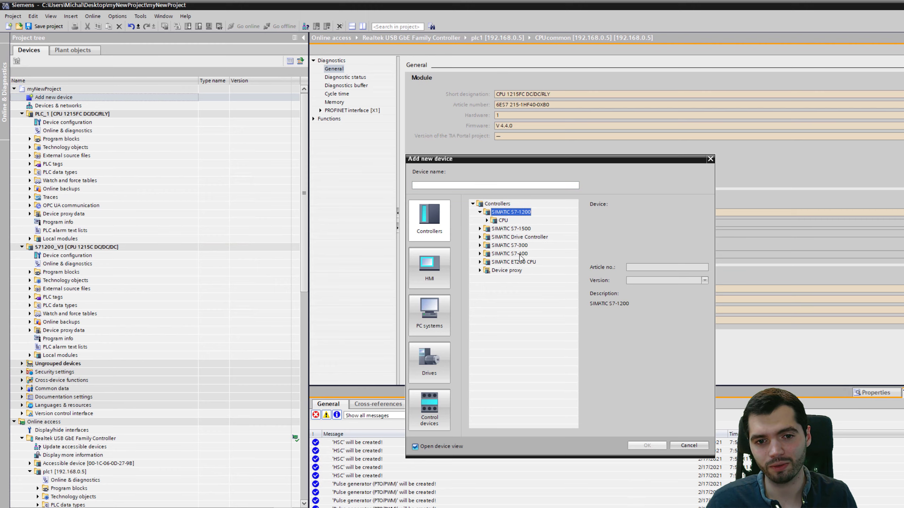
double_click(503, 220)
double_click(530, 237)
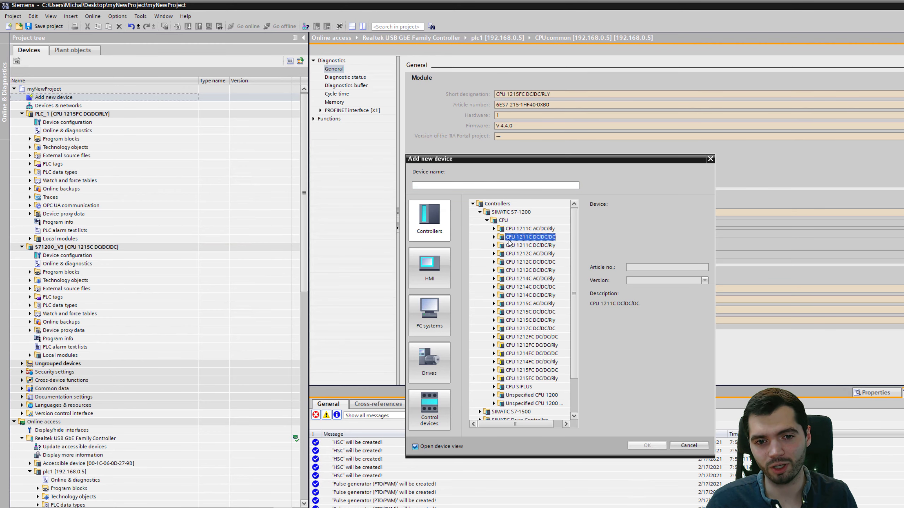
double_click(517, 263)
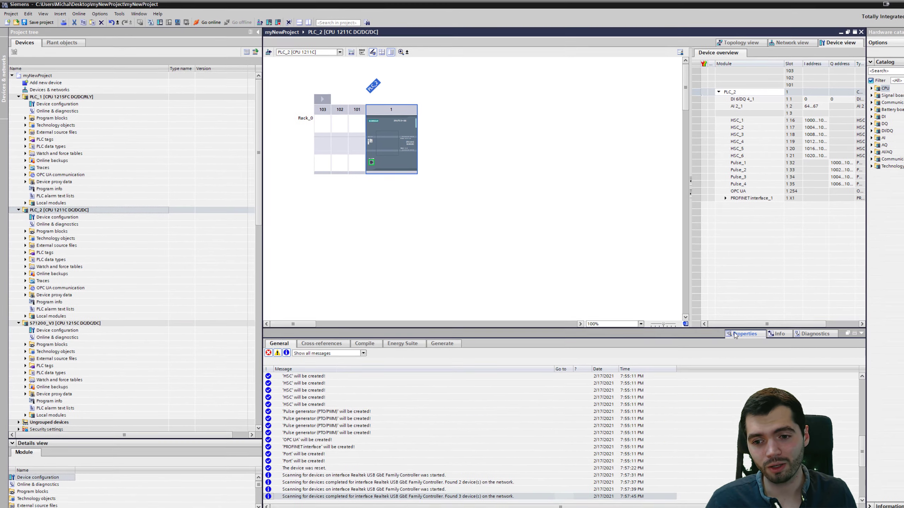
Review the new CPU 1211C's general properties and the Ethernet address settings of its PROFINET interface.
left_click(873, 392)
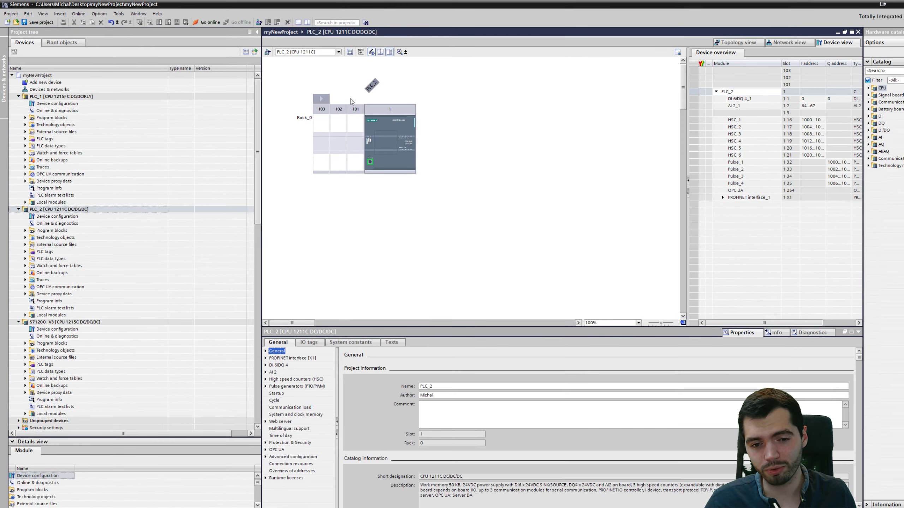
left_click(292, 358)
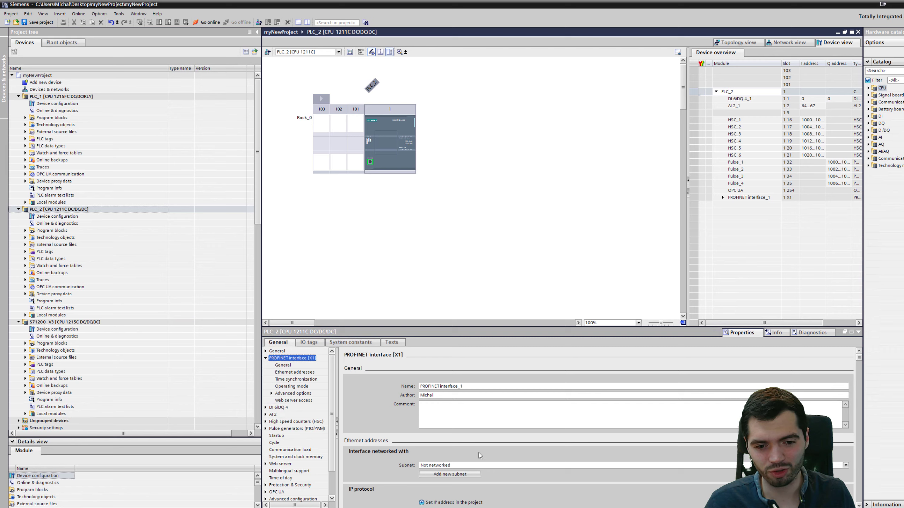
scroll(530, 475, "down", 3)
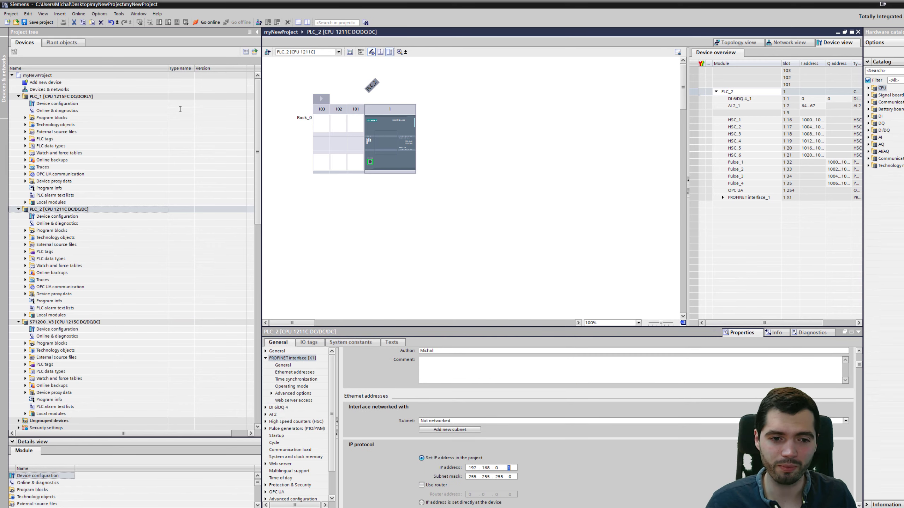
left_click(538, 174)
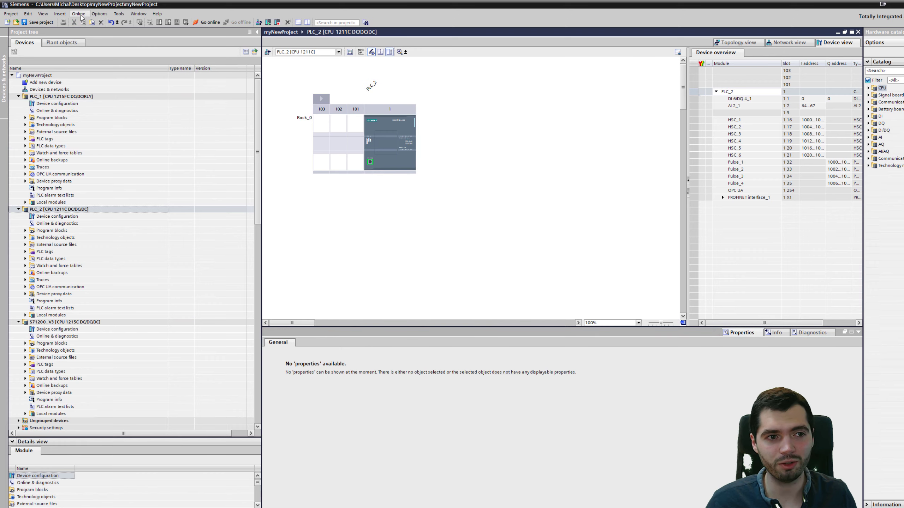
Try to go online with PLC_2 over the TAP-Windows Adapter V9 using an access address beginning with 172, and cancel the connection setup.
left_click(79, 14)
left_click(88, 21)
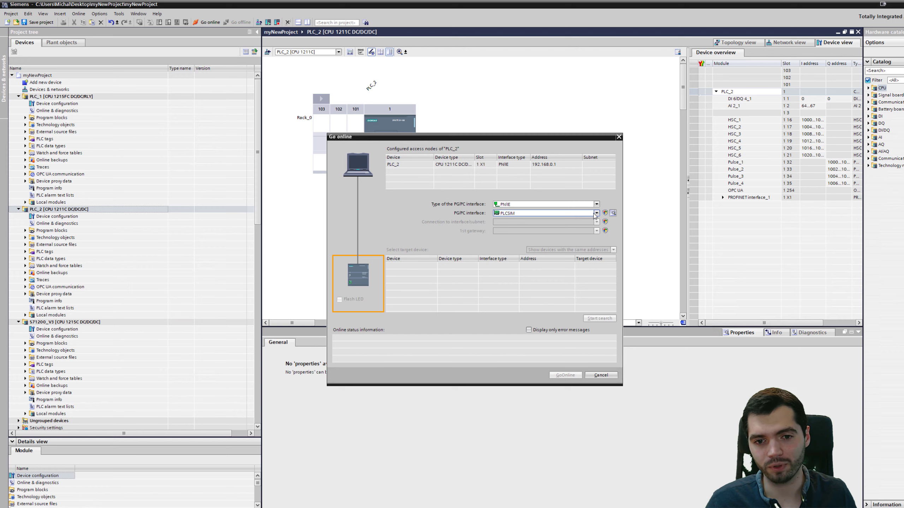
left_click(596, 213)
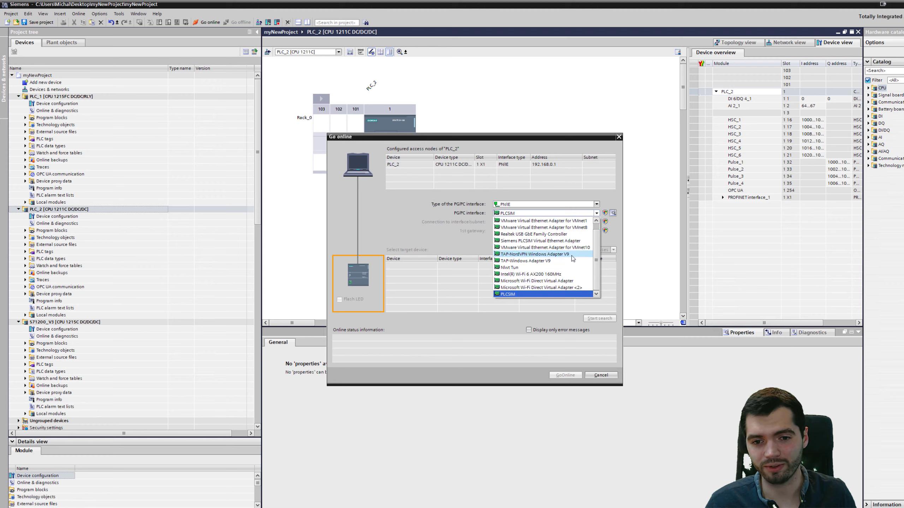
left_click(571, 254)
left_click(541, 214)
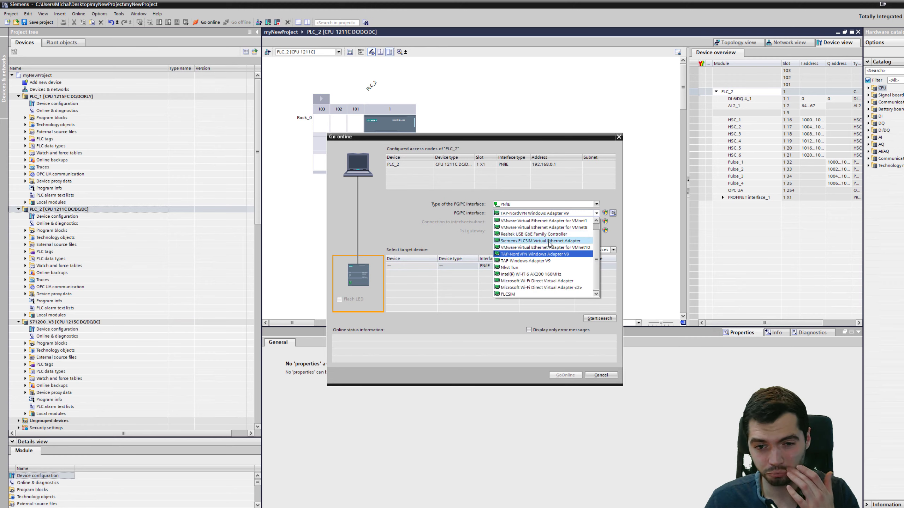
scroll(551, 253, "up", 1)
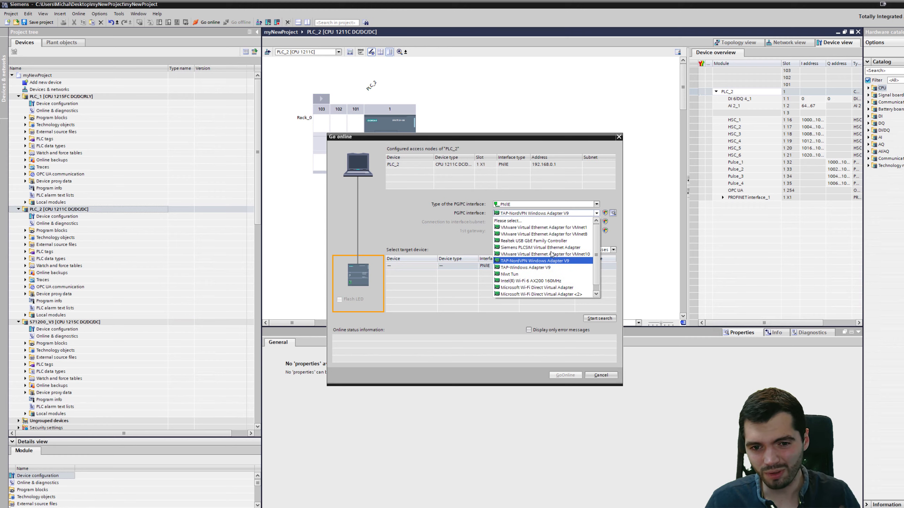
left_click(555, 270)
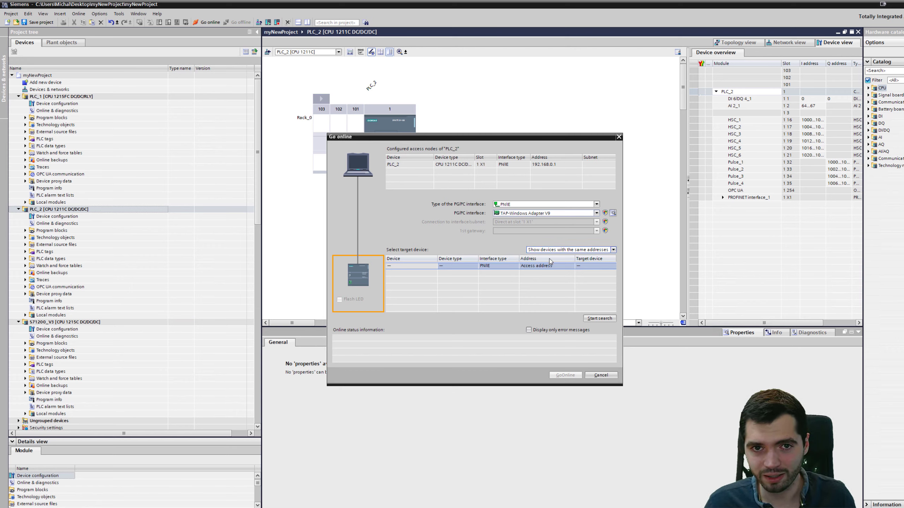
left_click(526, 267)
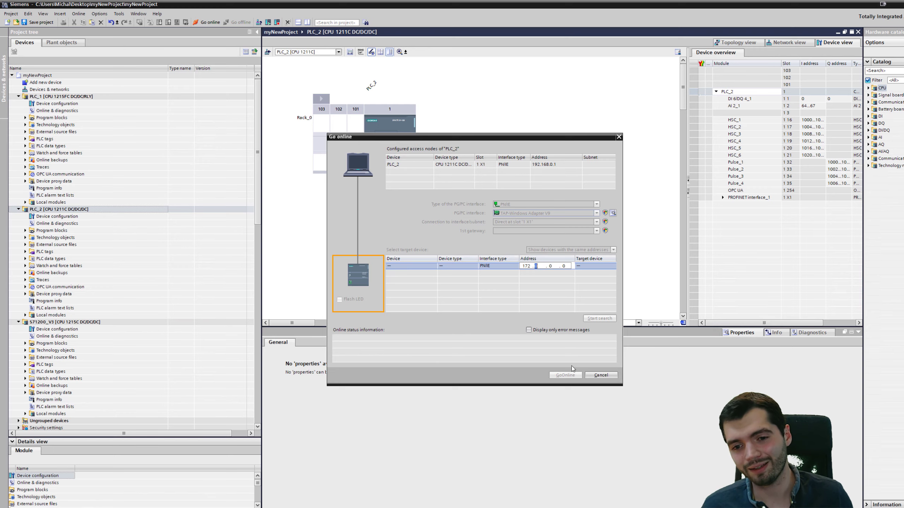
left_click(605, 376)
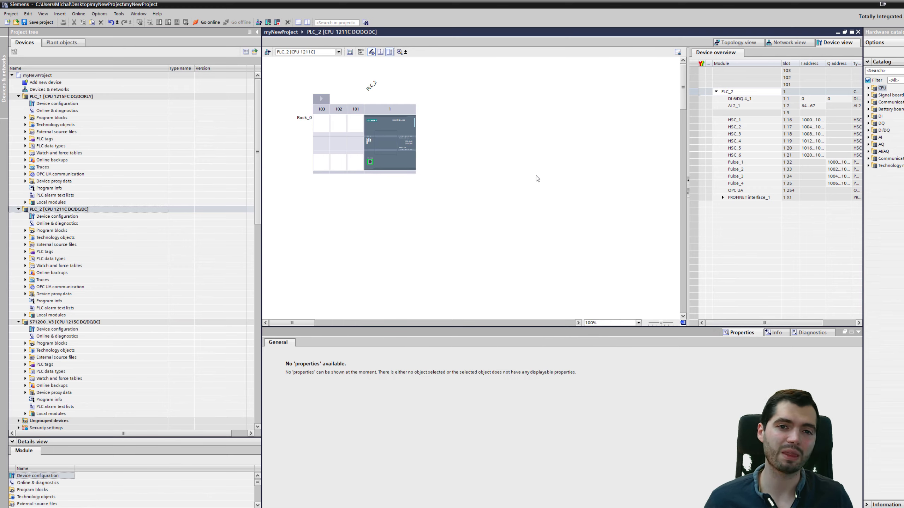